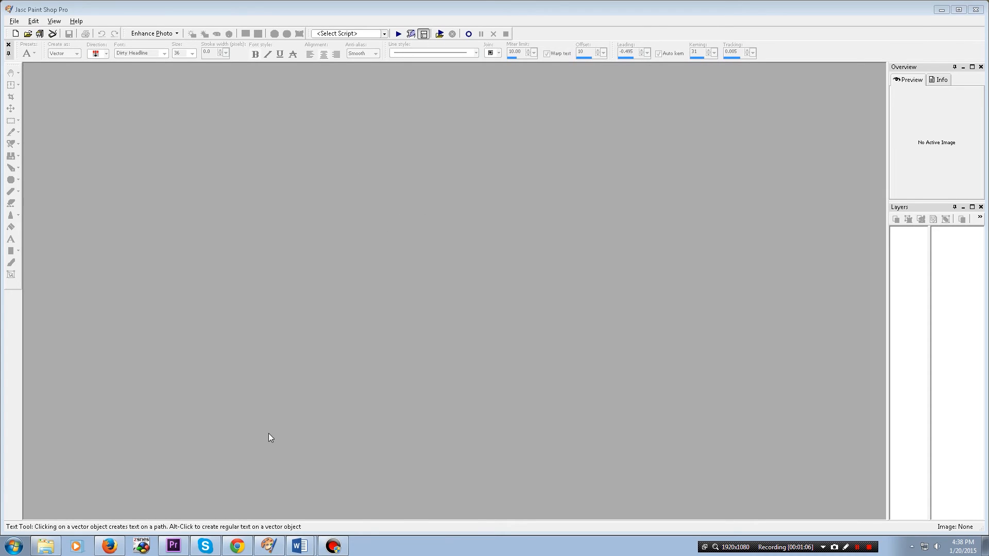
- Switch to Firefox and run a Bing image search for "blood 2"
left_click(109, 545)
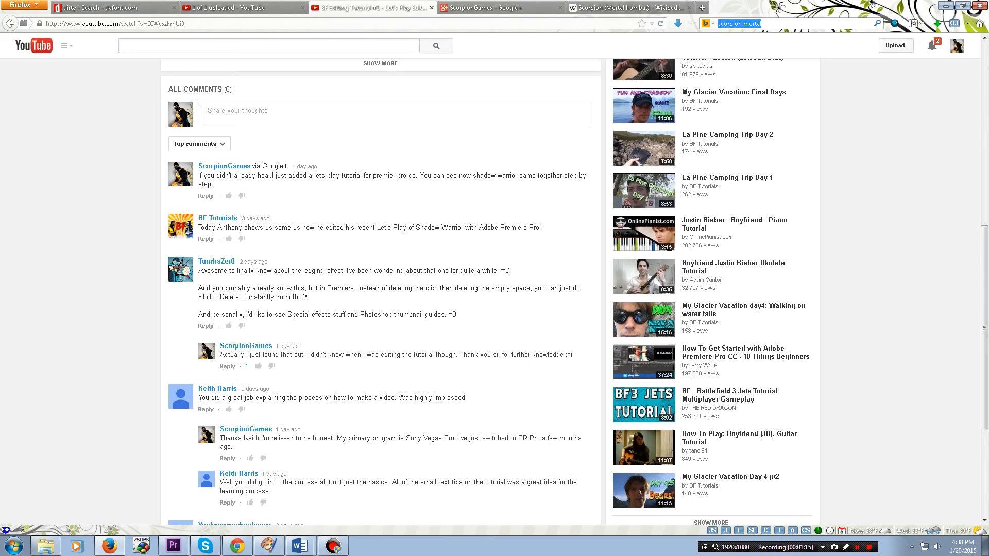
type("blood 2")
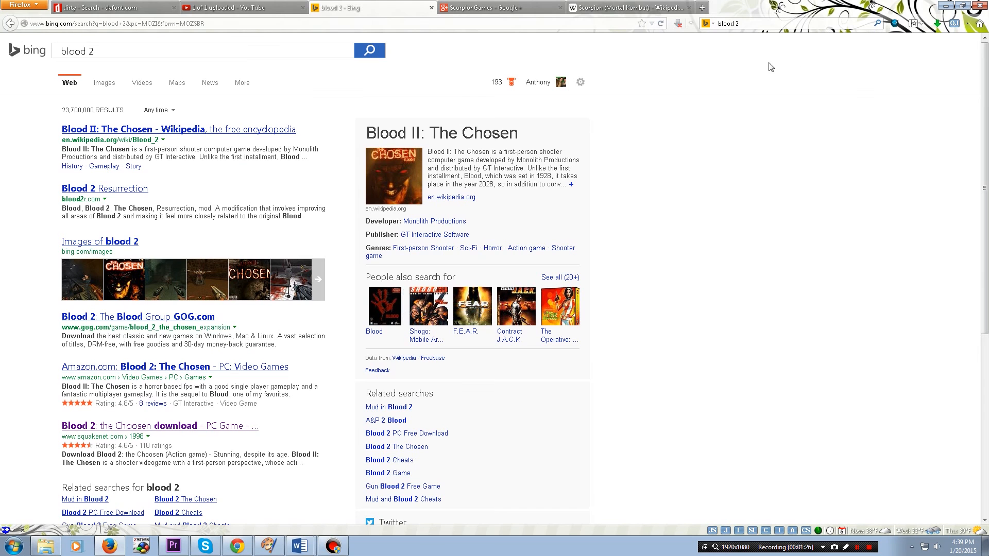
left_click(109, 87)
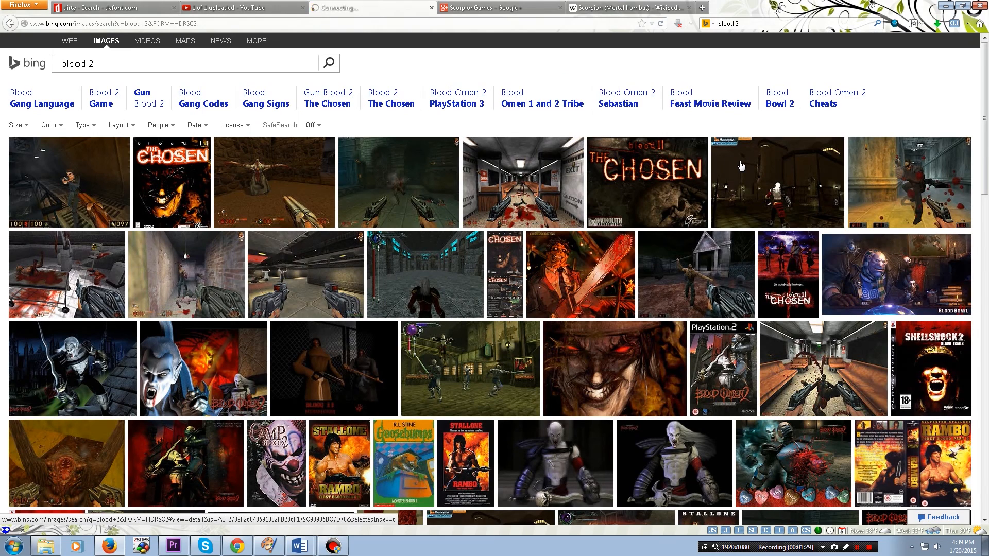
- Look through the image results for a suitable Blood II: The Chosen picture
mouse_move(740, 166)
scroll(740, 166, "down", 2)
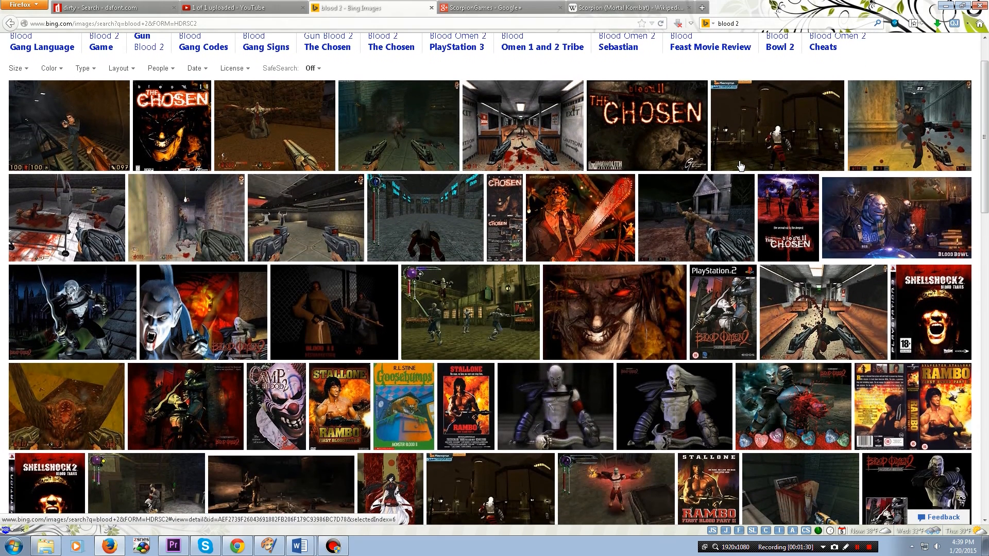
scroll(740, 166, "down", 5)
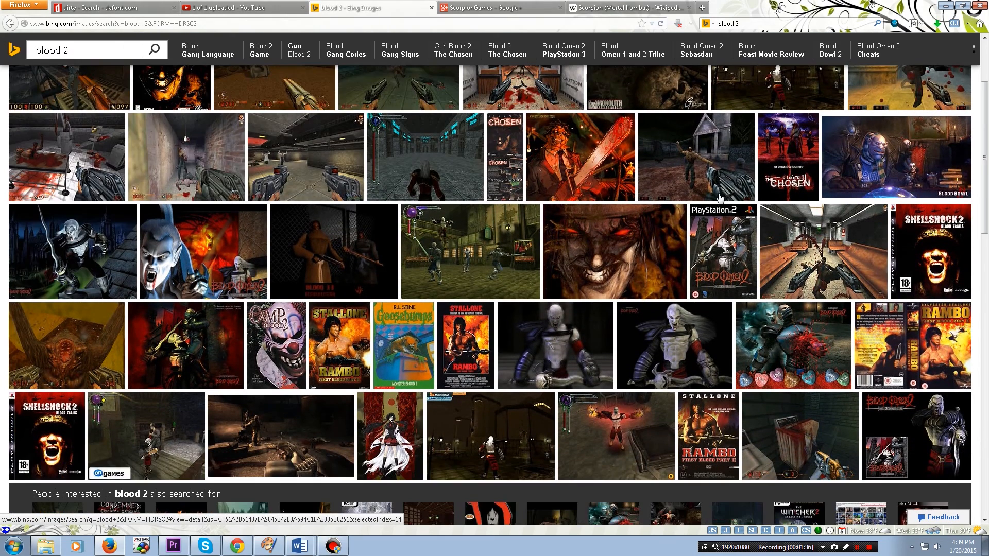
scroll(751, 208, "down", 5)
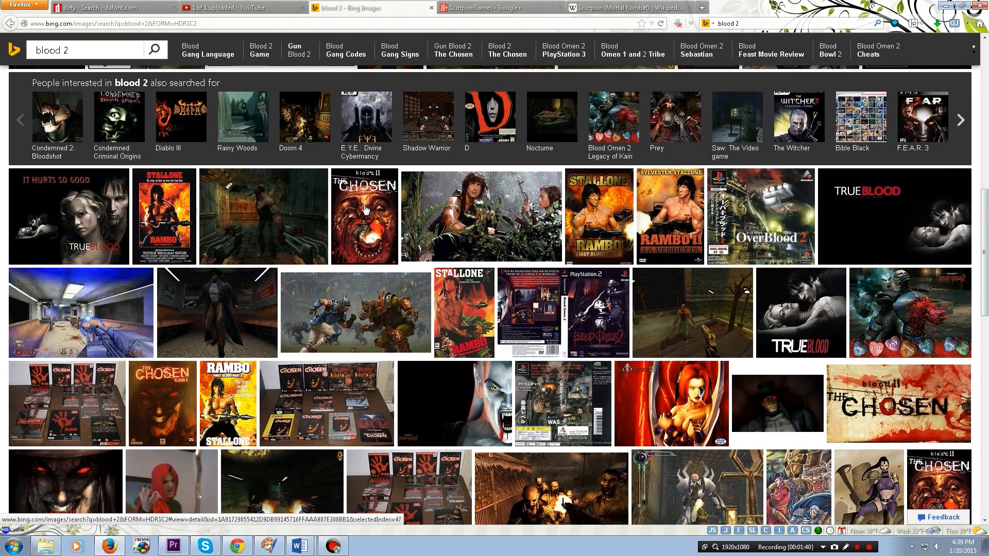
mouse_move(366, 214)
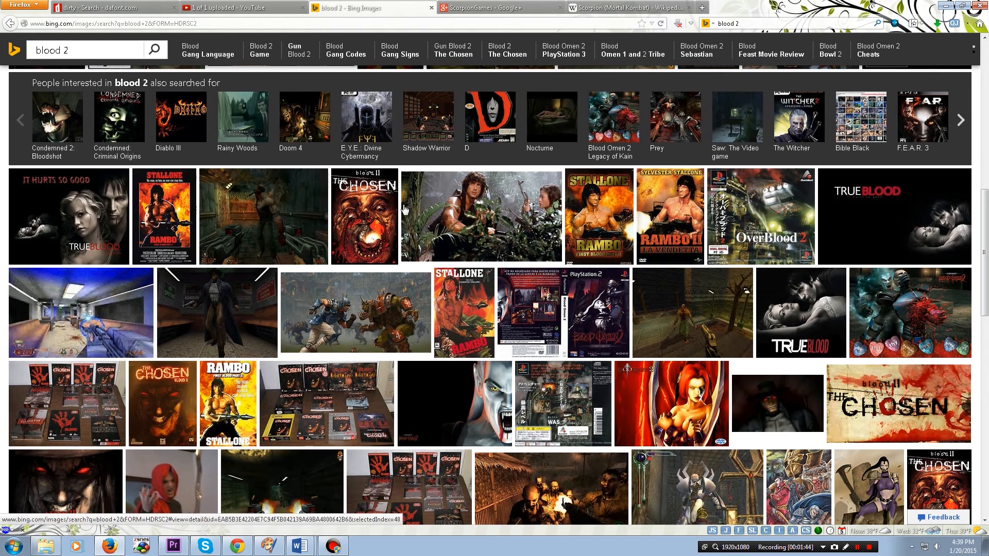
scroll(364, 181, "down", 1)
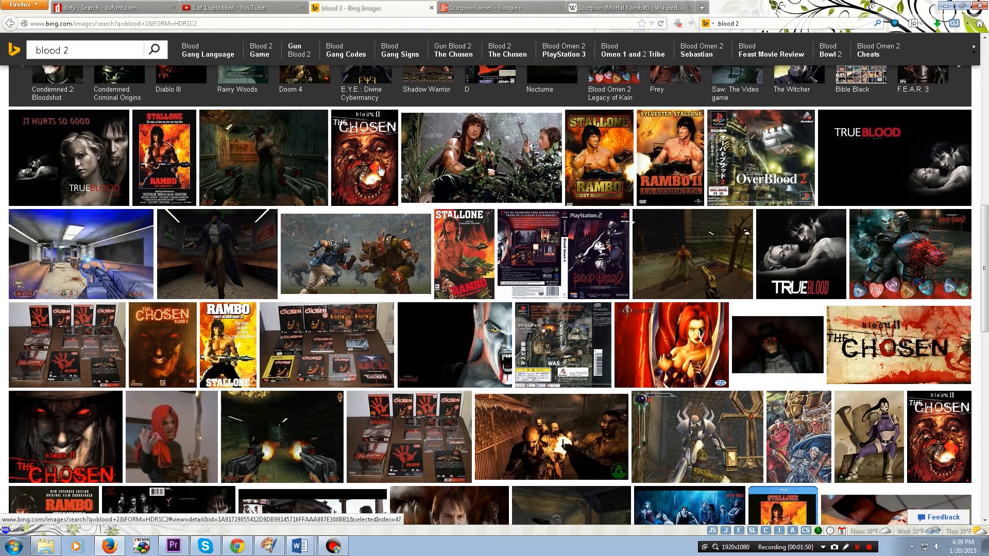
scroll(782, 229, "down", 2)
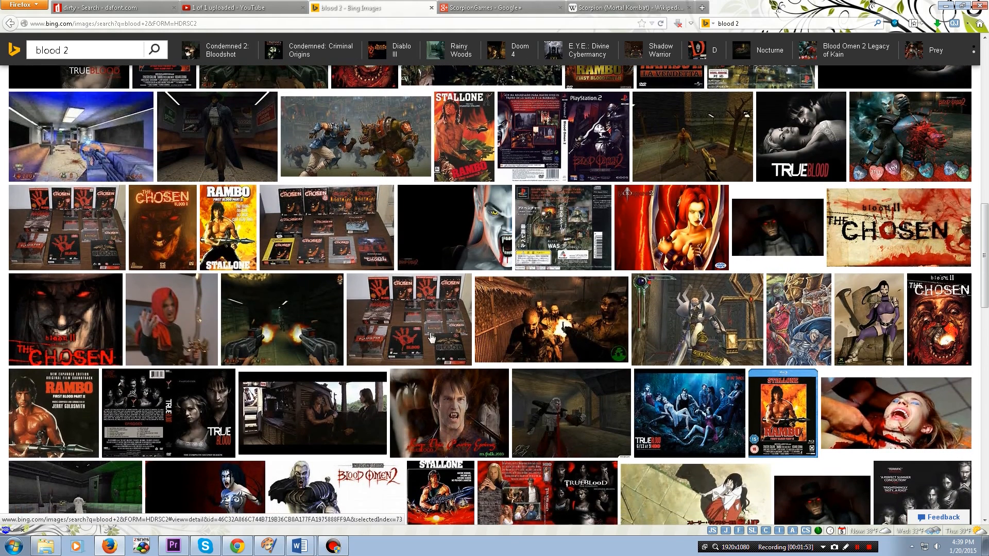
scroll(73, 260, "down", 1)
mouse_move(73, 260)
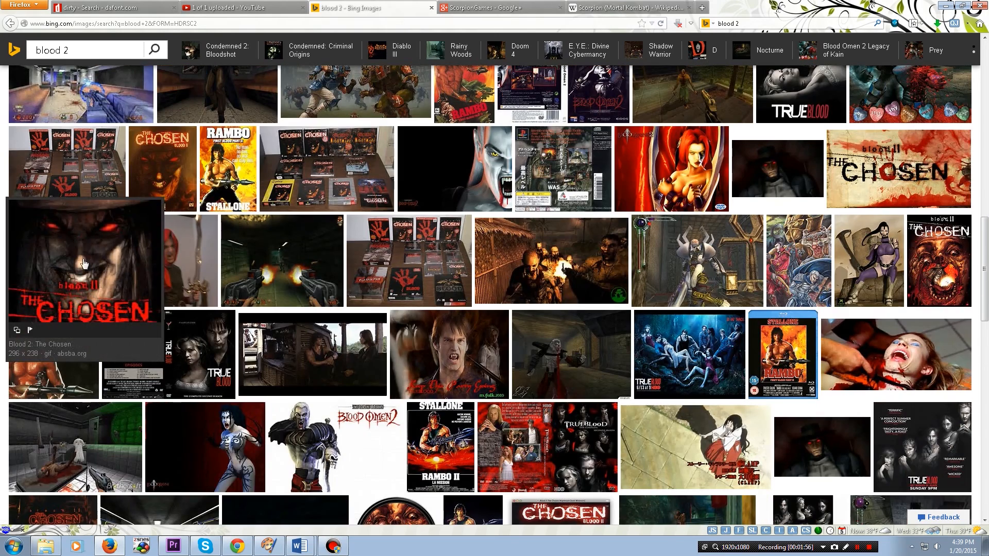
scroll(119, 252, "up", 1)
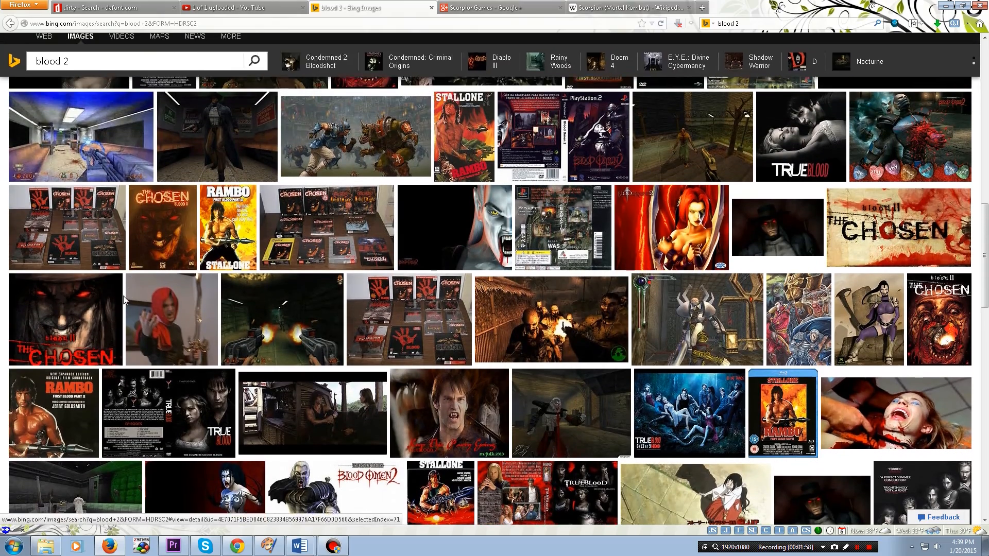
scroll(125, 305, "up", 1)
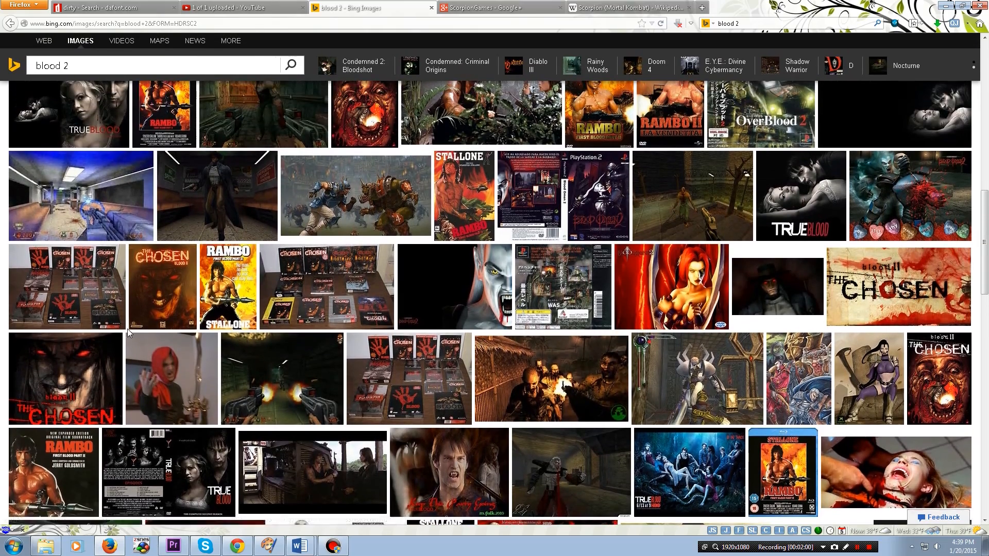
scroll(128, 329, "up", 7)
scroll(132, 333, "up", 4)
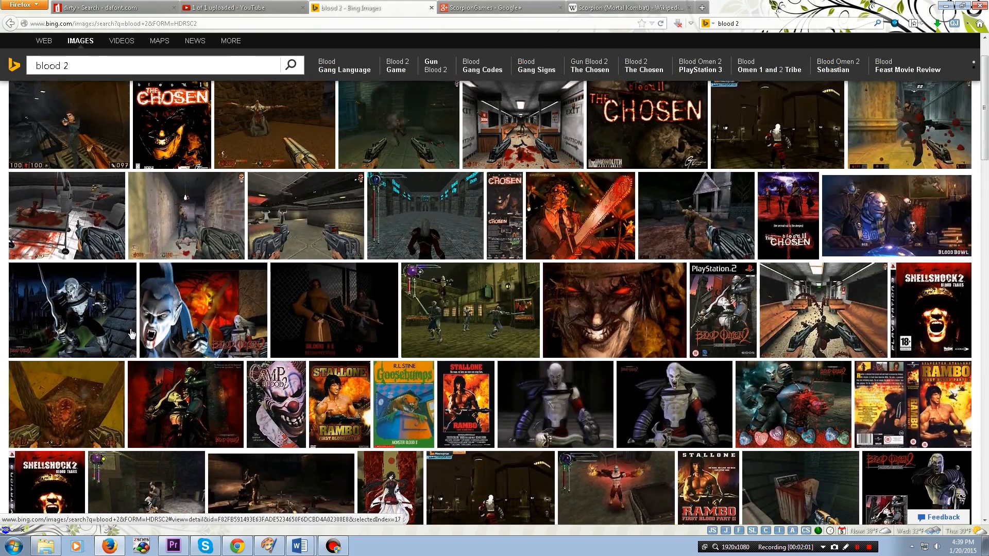
mouse_move(624, 332)
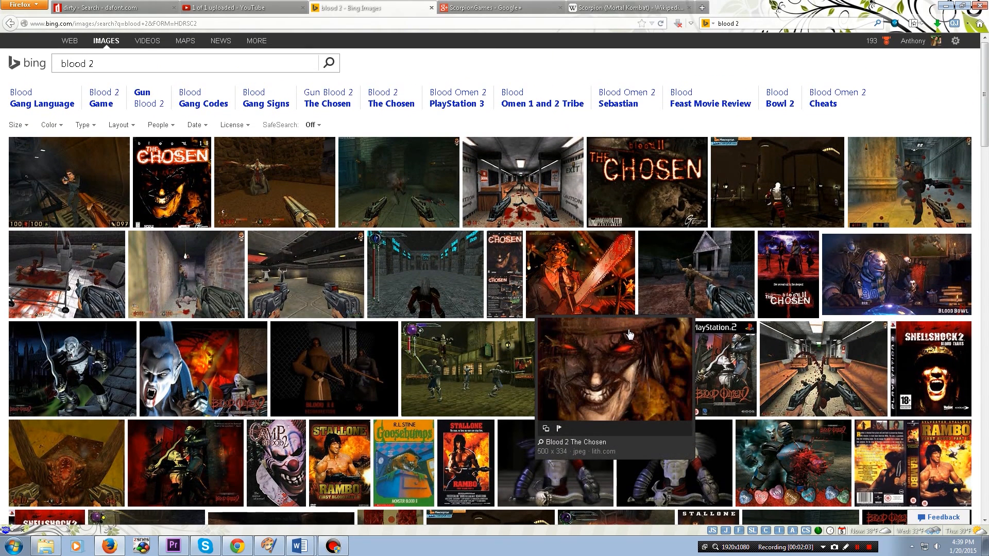
- Open the 500 x 334 Blood II close-up of the grinning red-eyed face in larger view and copy the image
left_click(627, 362)
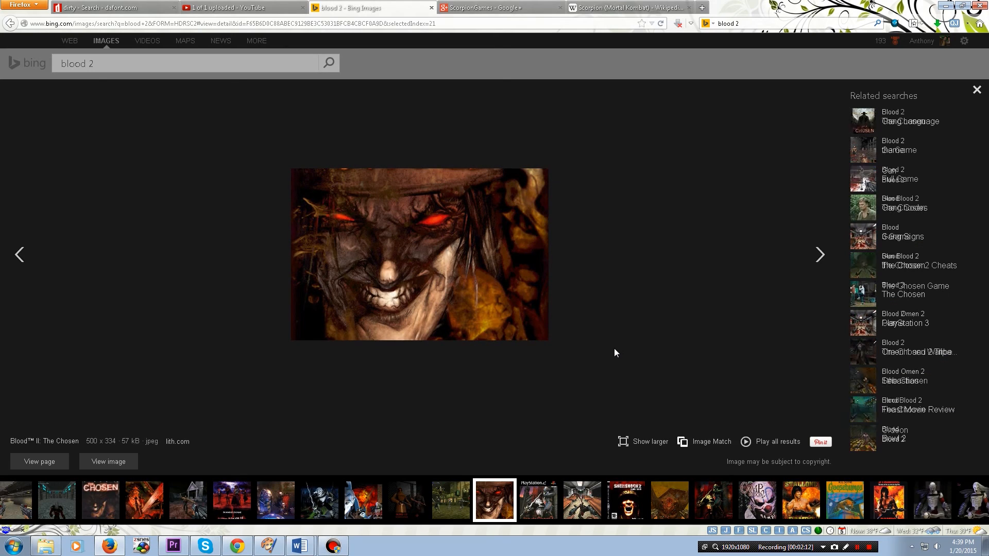
left_click(660, 441)
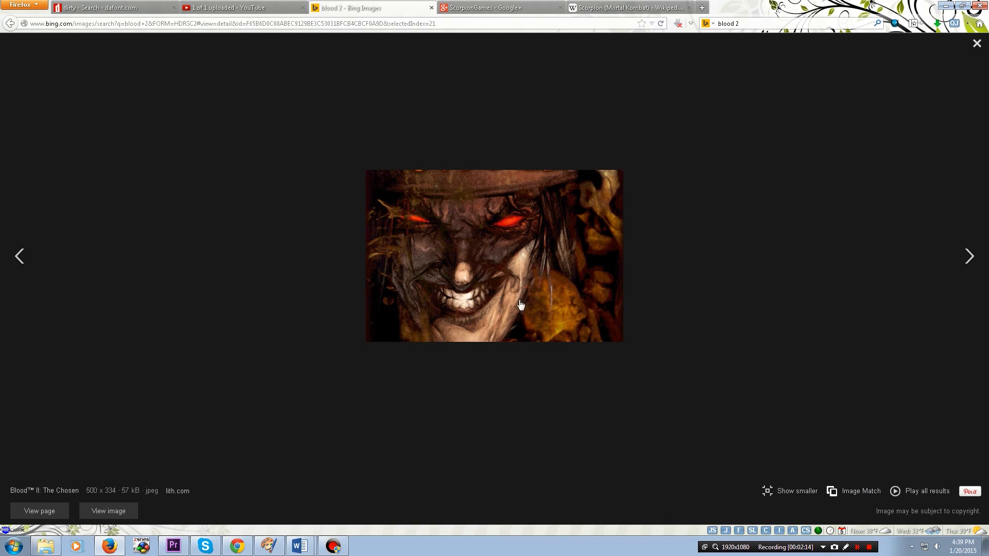
right_click(497, 228)
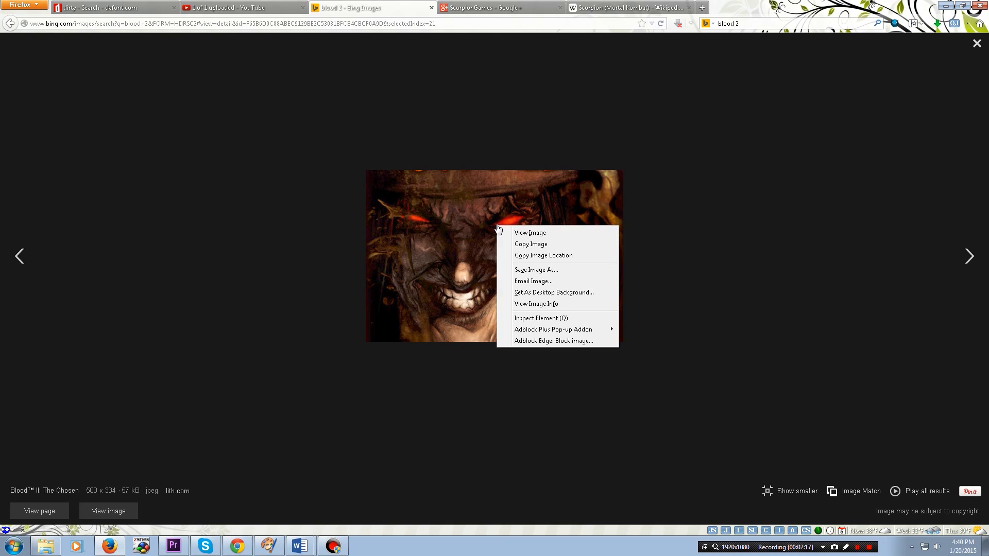
left_click(544, 245)
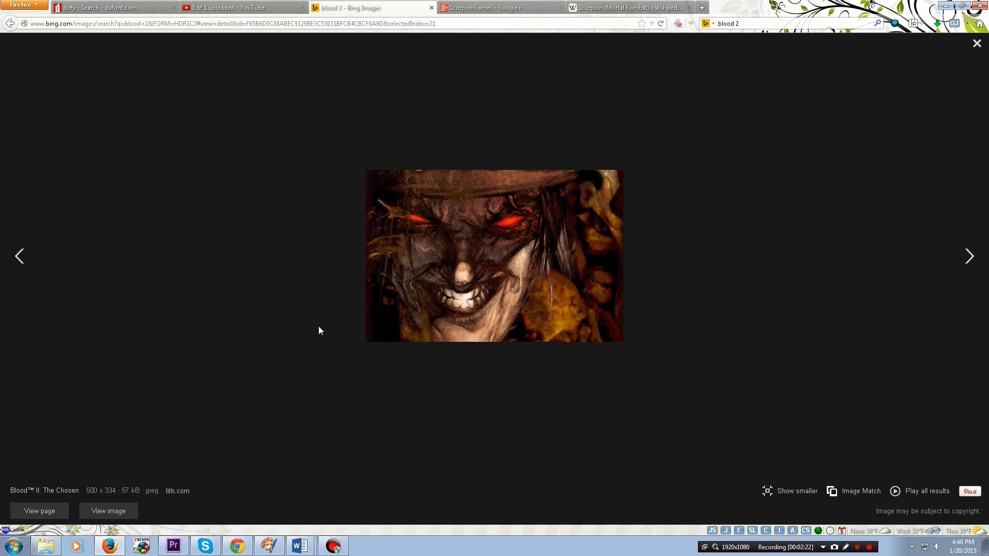
- Switch to Paint Shop Pro and create a 1920 x 1080 pixel transparent image with a raster background and 16 million colors
left_click(270, 546)
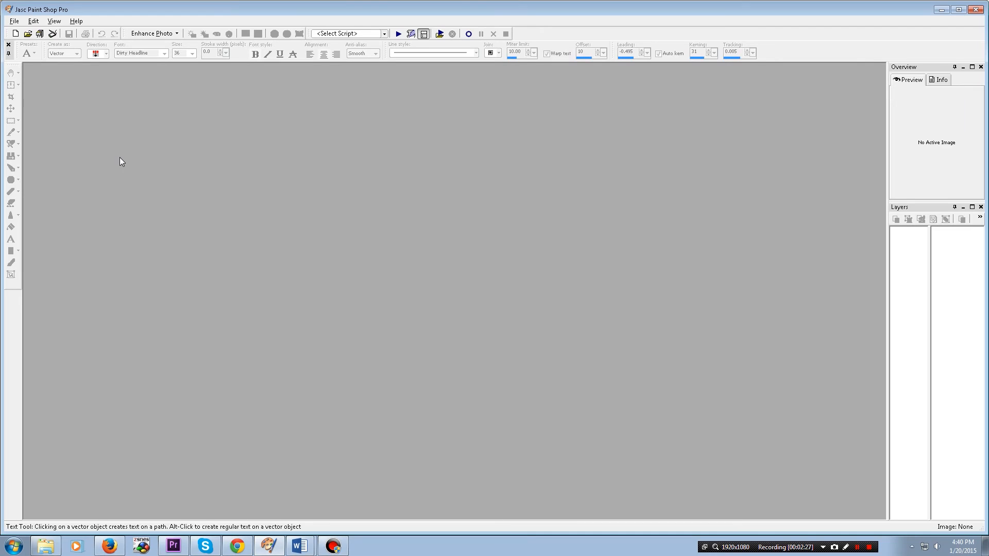
left_click(15, 34)
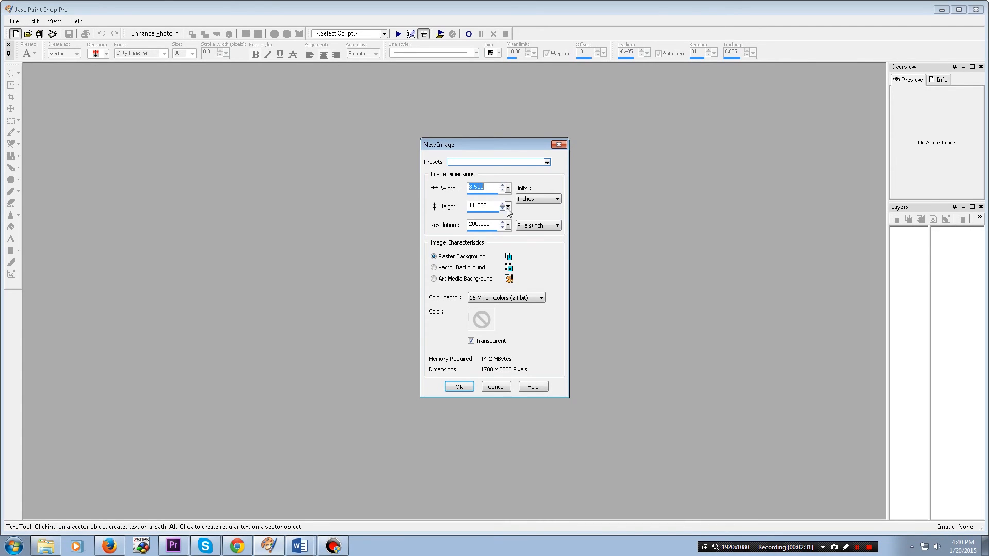
left_click(550, 200)
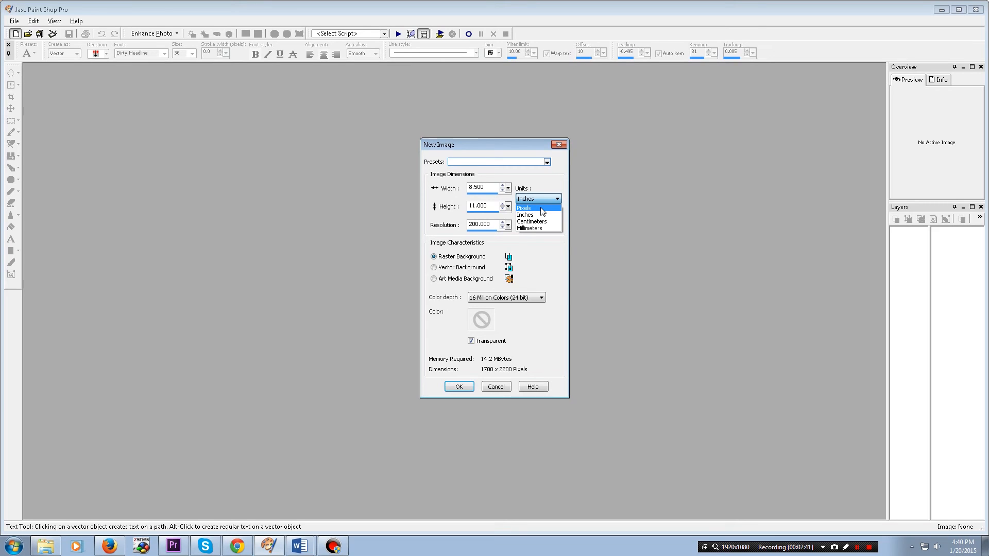
left_click(542, 211)
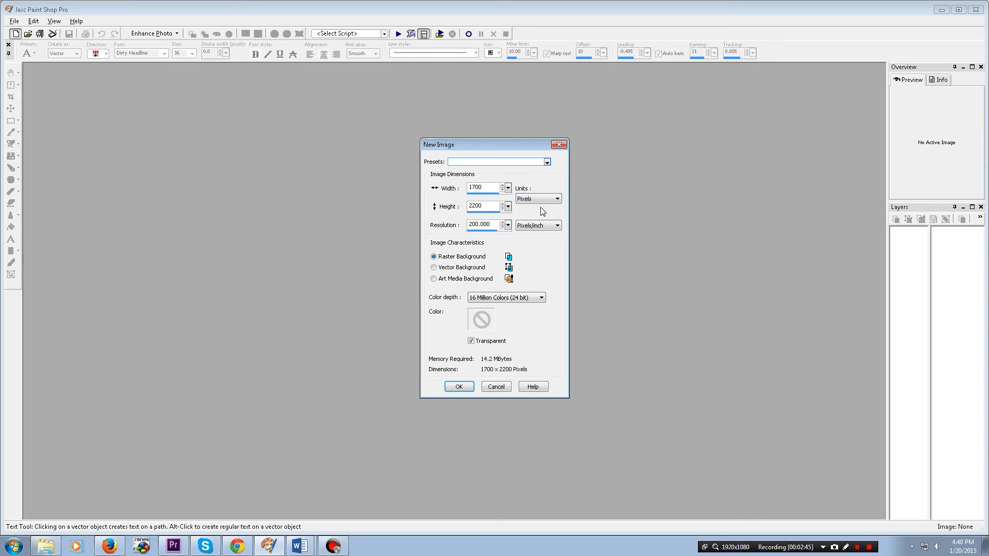
double_click(475, 187)
type("1920")
key("Tab")
type("1080")
left_click(507, 300)
left_click(461, 260)
left_click(466, 386)
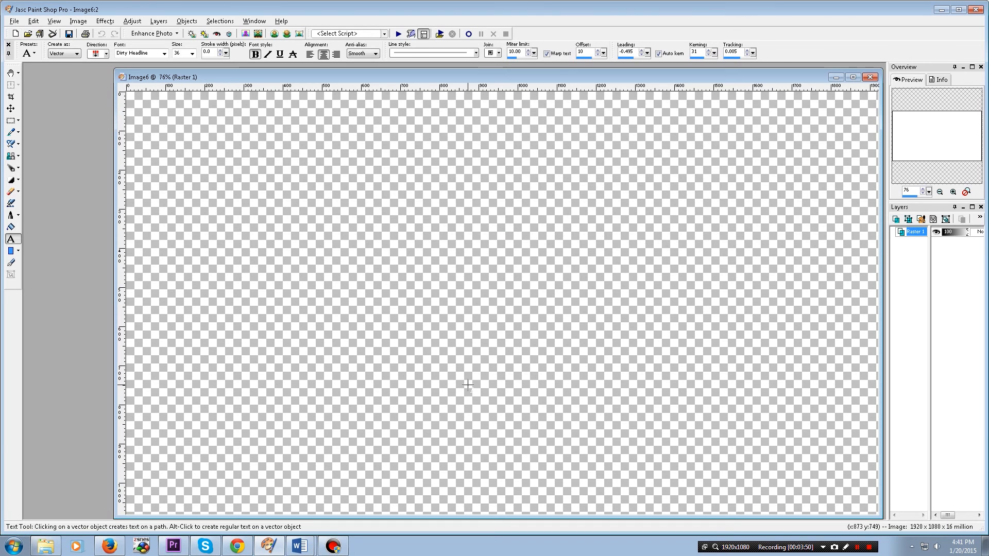
- Maximize the new image's window and resize the image to 972 x 547 pixels
left_click(853, 77)
left_click(87, 21)
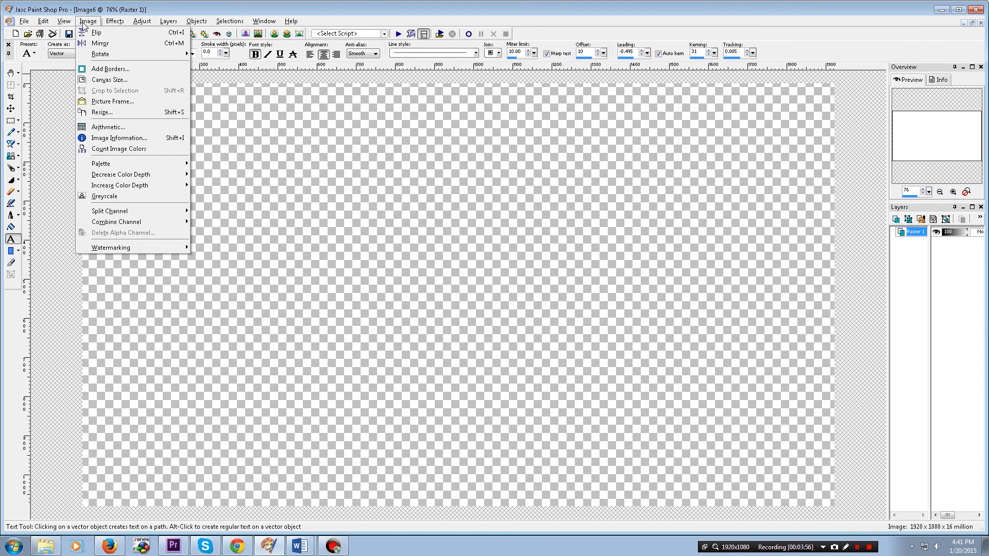
left_click(100, 113)
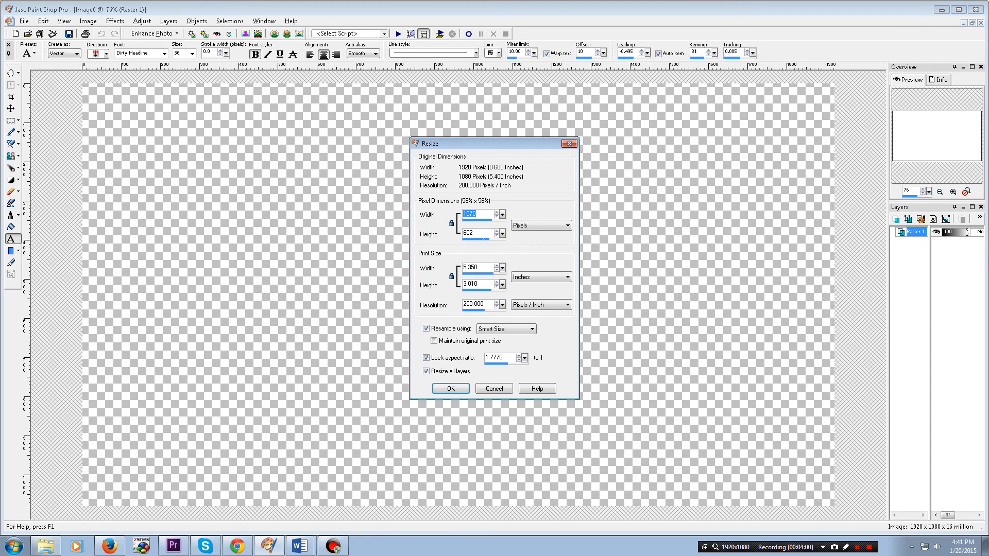
left_click(497, 217)
left_click(497, 216)
left_click(451, 388)
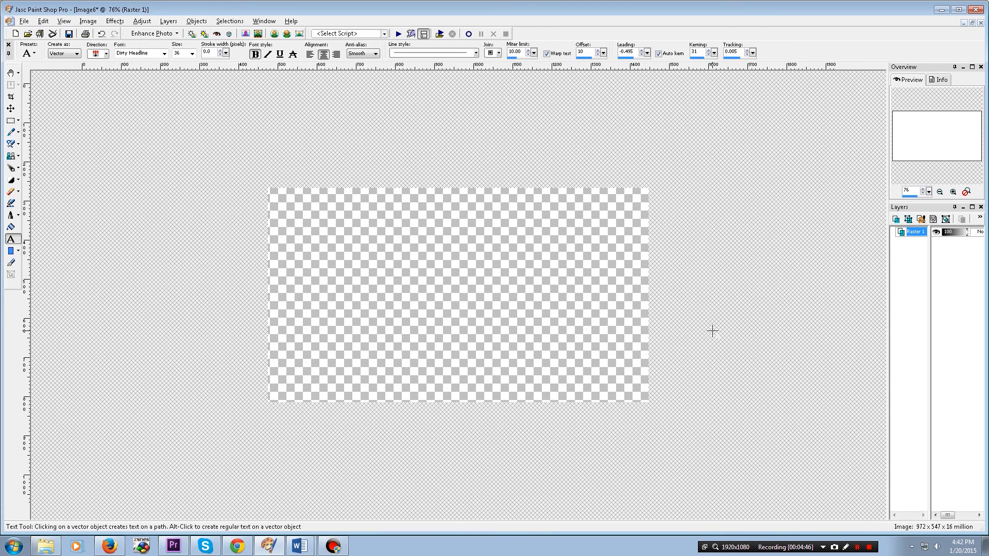
scroll(711, 331, "up", 2)
scroll(712, 330, "down", 1)
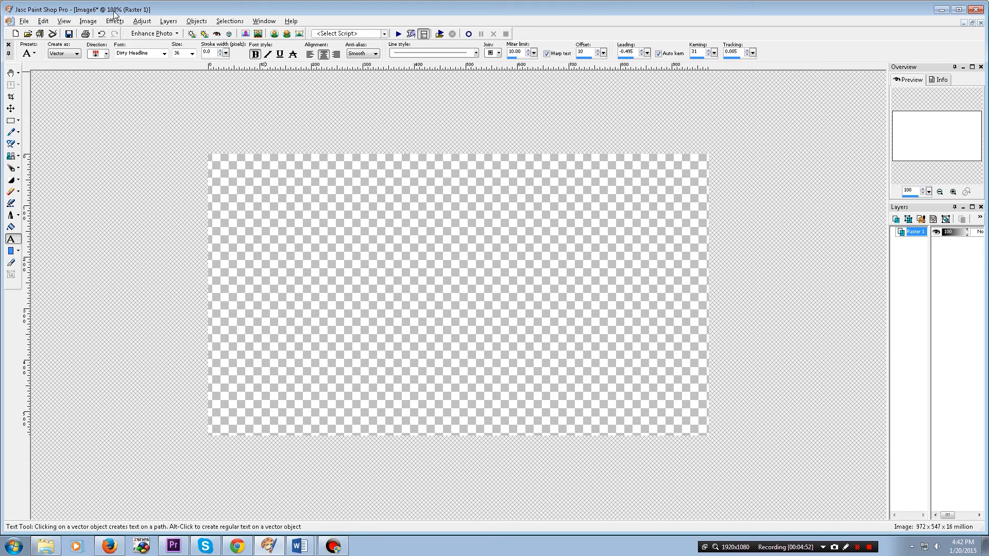
scroll(404, 265, "down", 2)
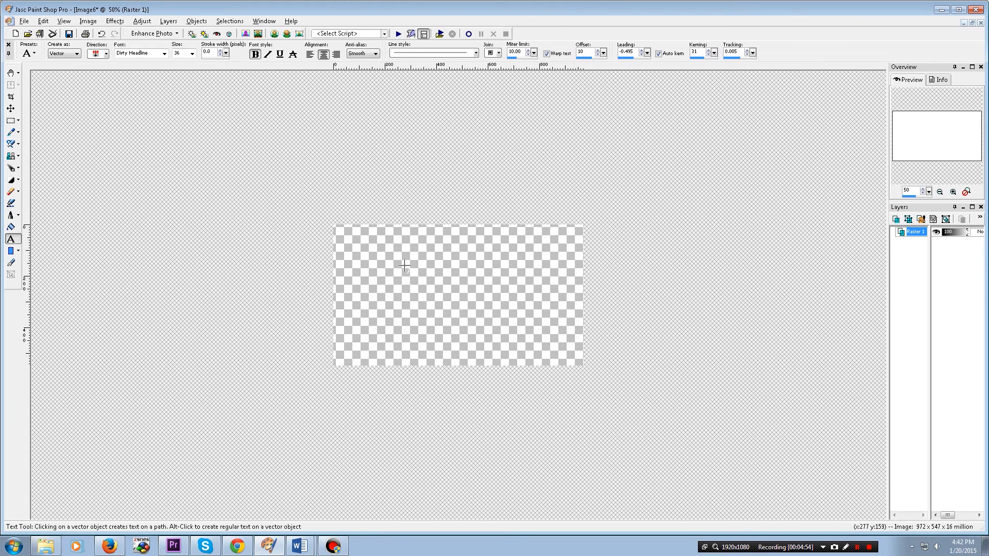
scroll(404, 265, "up", 4)
scroll(404, 265, "down", 1)
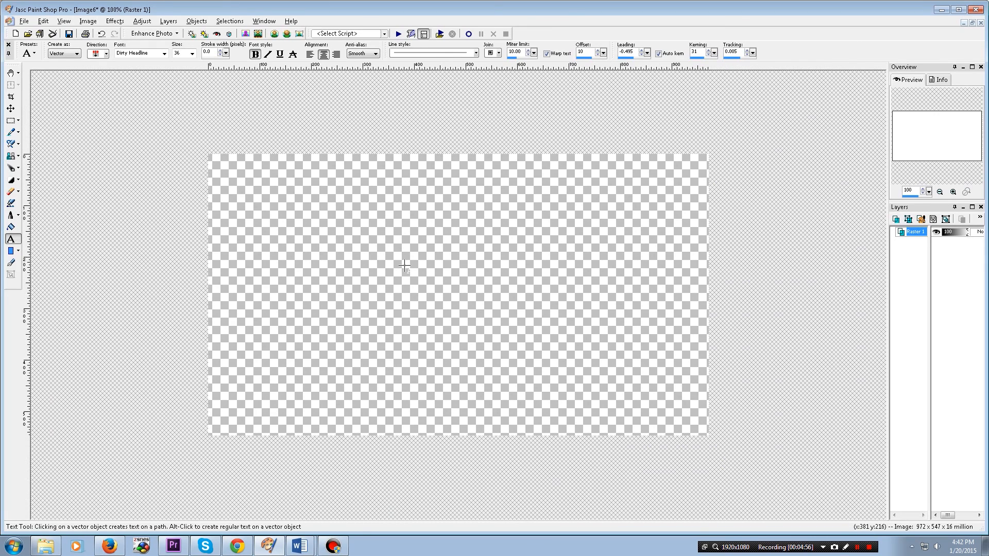
scroll(404, 265, "down", 2)
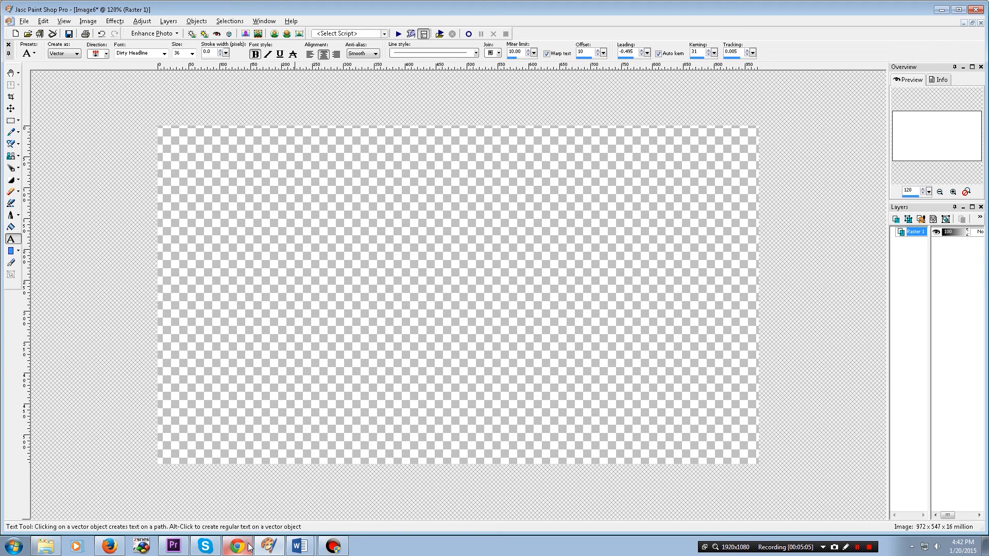
left_click(105, 546)
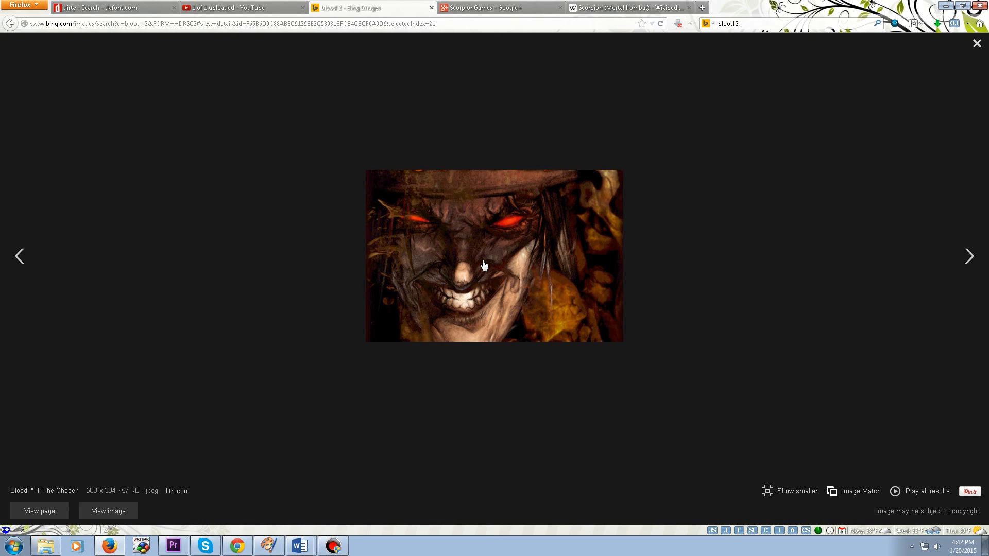
left_click(268, 546)
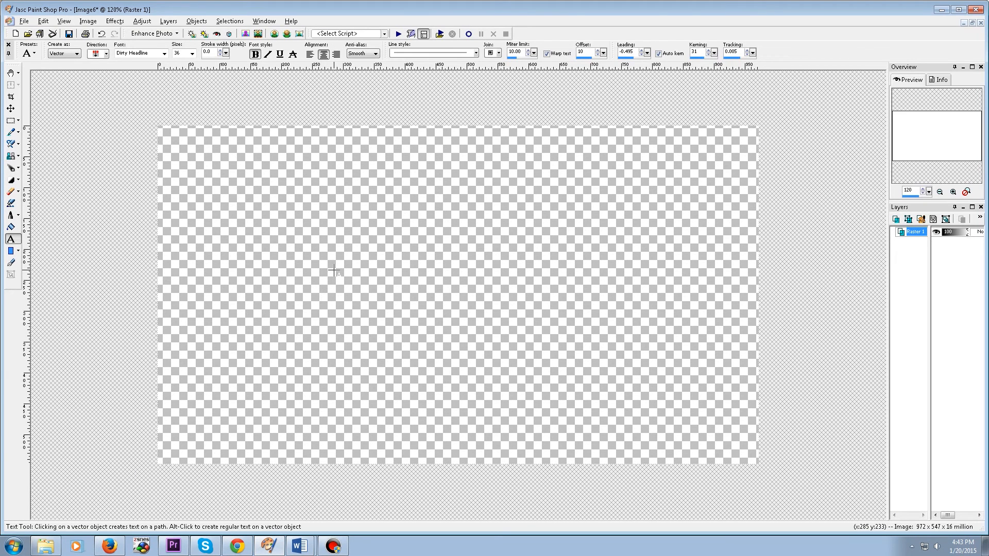
left_click(52, 22)
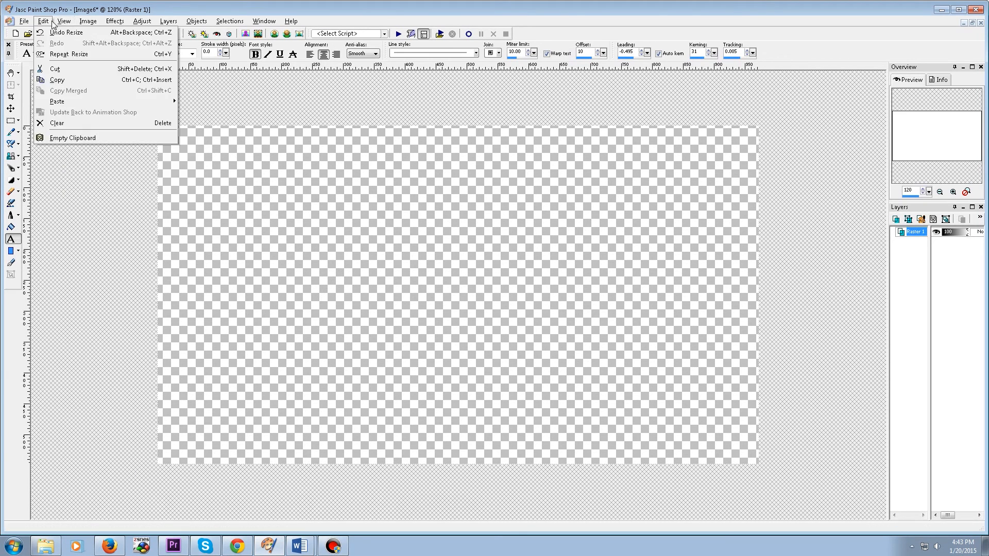
mouse_move(157, 102)
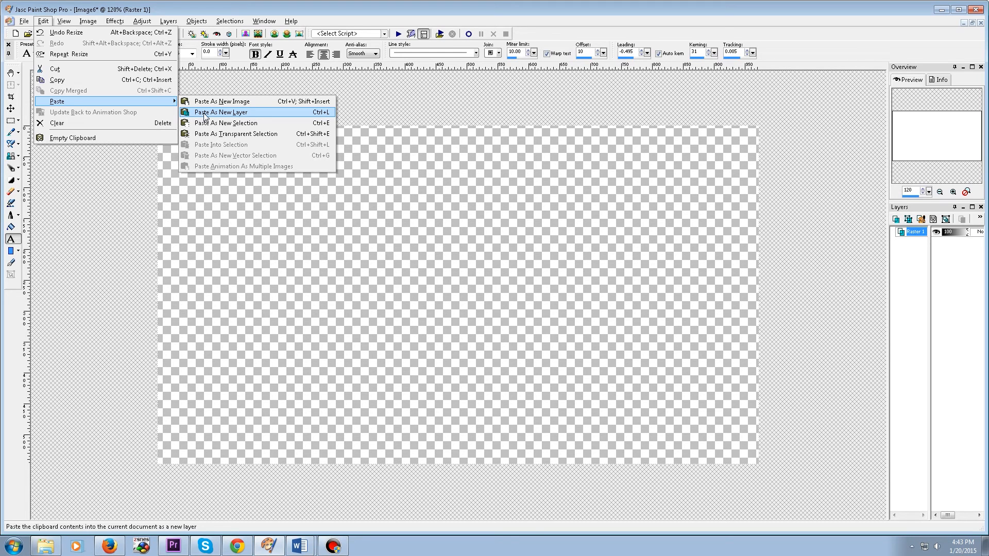
left_click(352, 146)
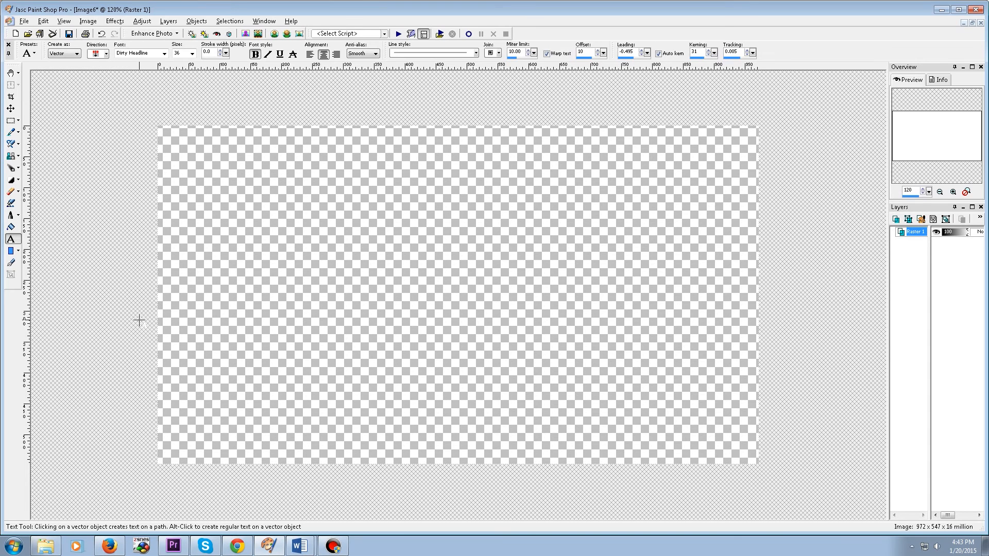
- Paste the copied Blood II face as a new layer and move it to the lower-left corner of the canvas
key("ctrl+l")
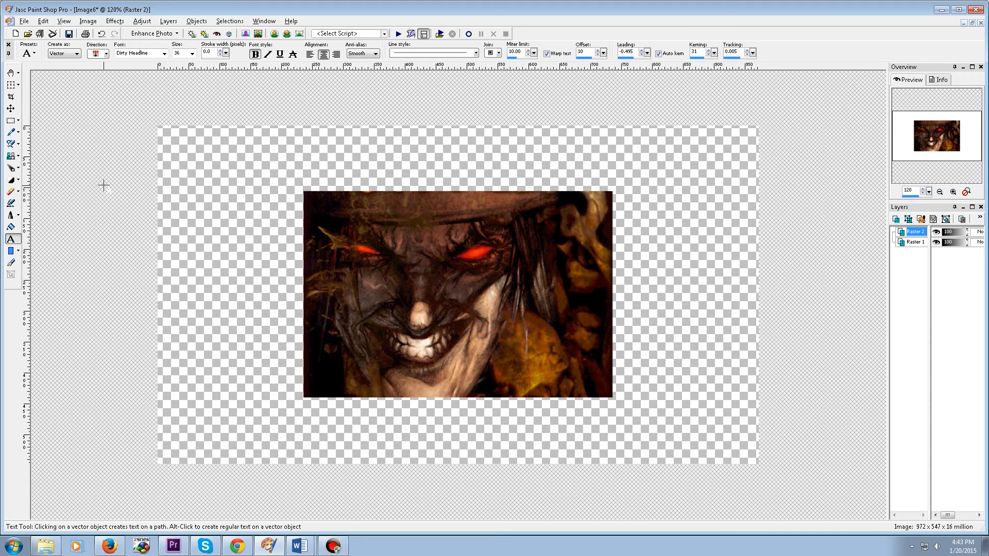
left_click(11, 86)
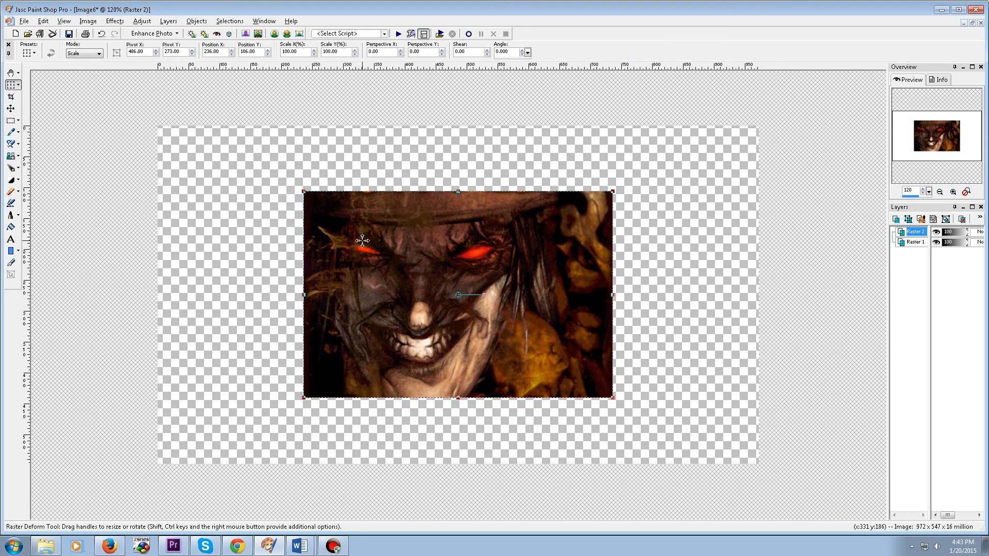
left_click_drag(349, 230, 257, 309)
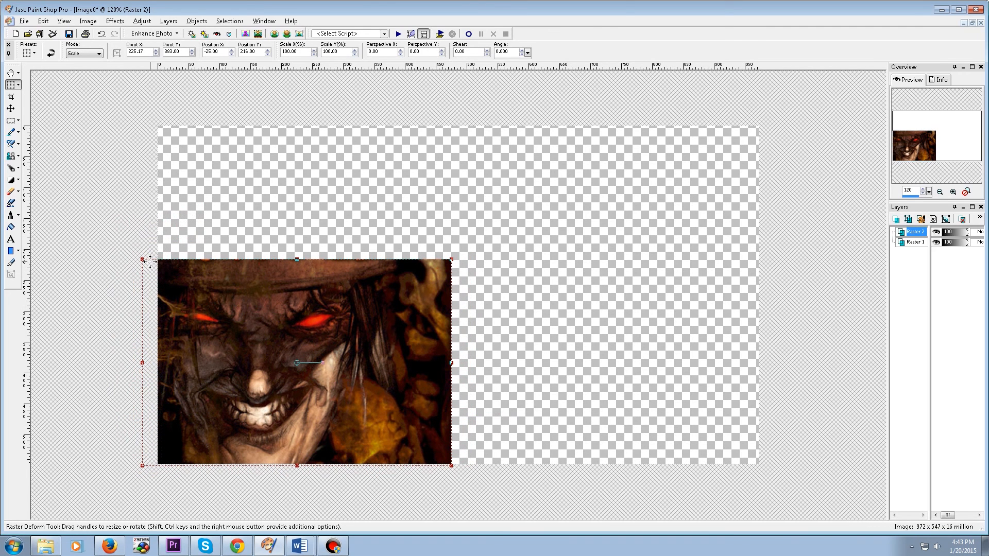
- Scale the face layer to about 157% by 165% and position it to fill the canvas height on the left side
left_click_drag(142, 259, 35, 160)
left_click_drag(378, 419, 365, 384)
left_click_drag(407, 392, 405, 393)
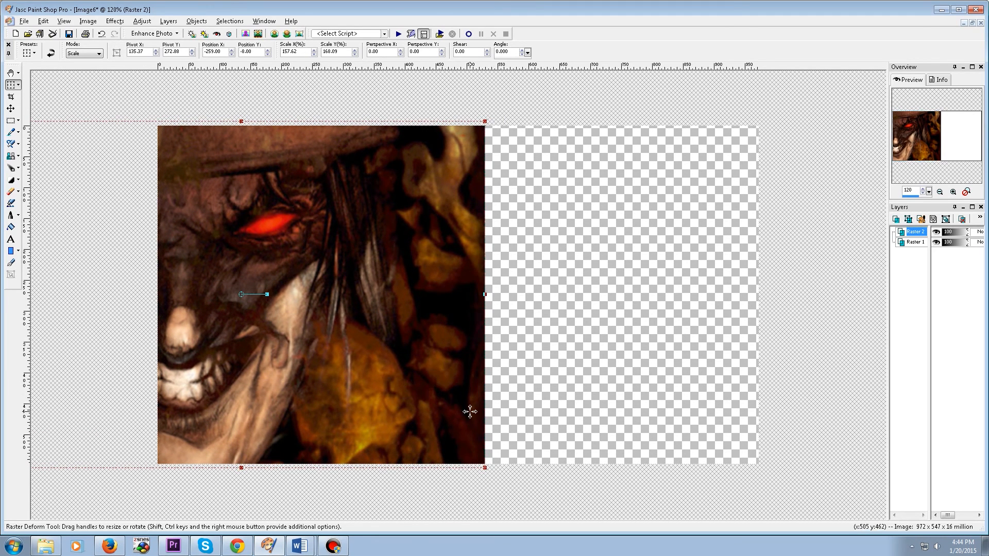
left_click_drag(442, 412, 442, 408)
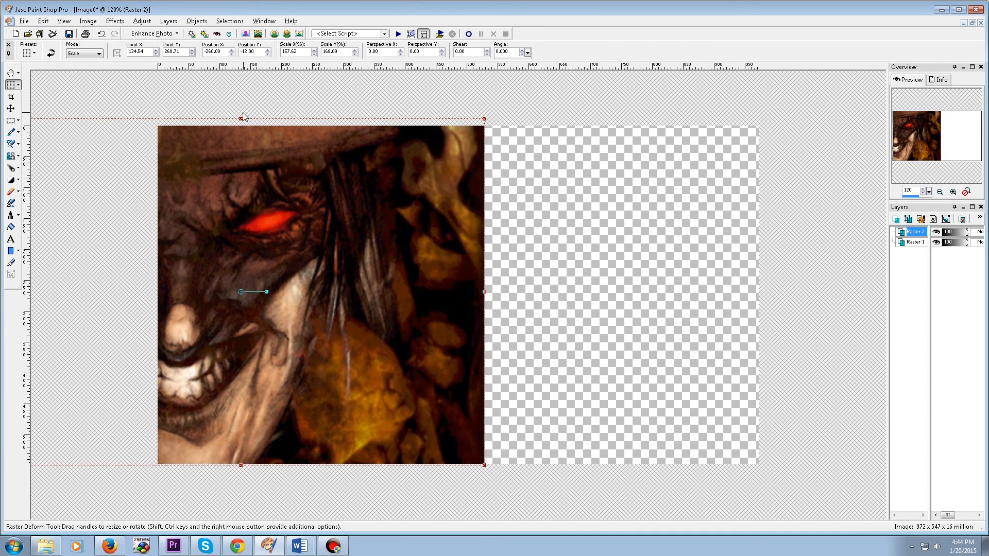
left_click_drag(484, 119, 484, 123)
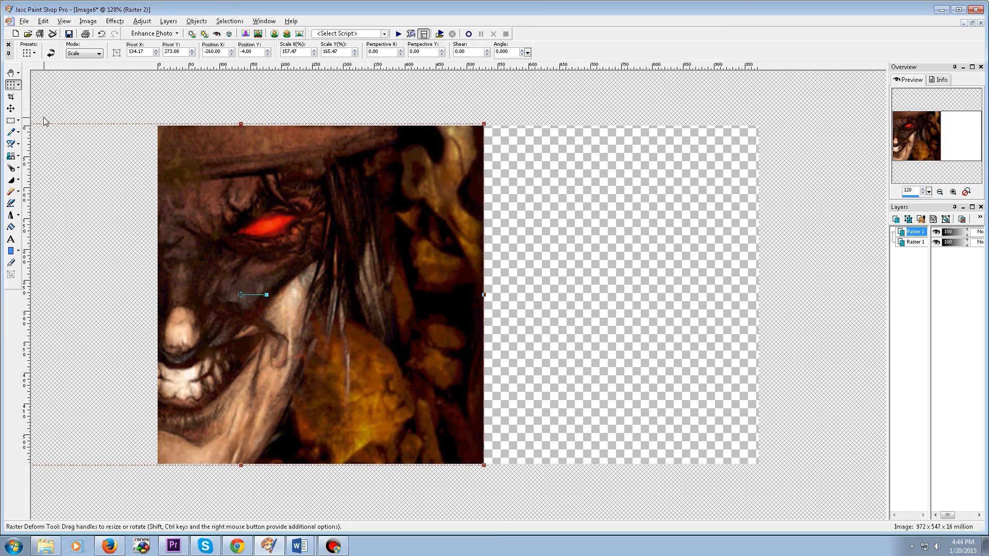
left_click(17, 110)
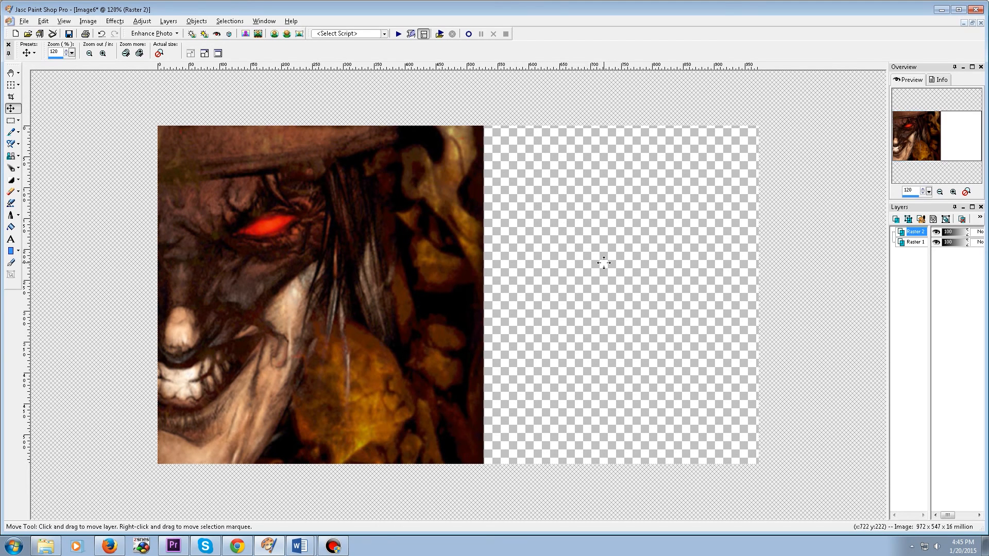
- Switch to Firefox and search Bing Images for "grunge texture"
left_click(109, 546)
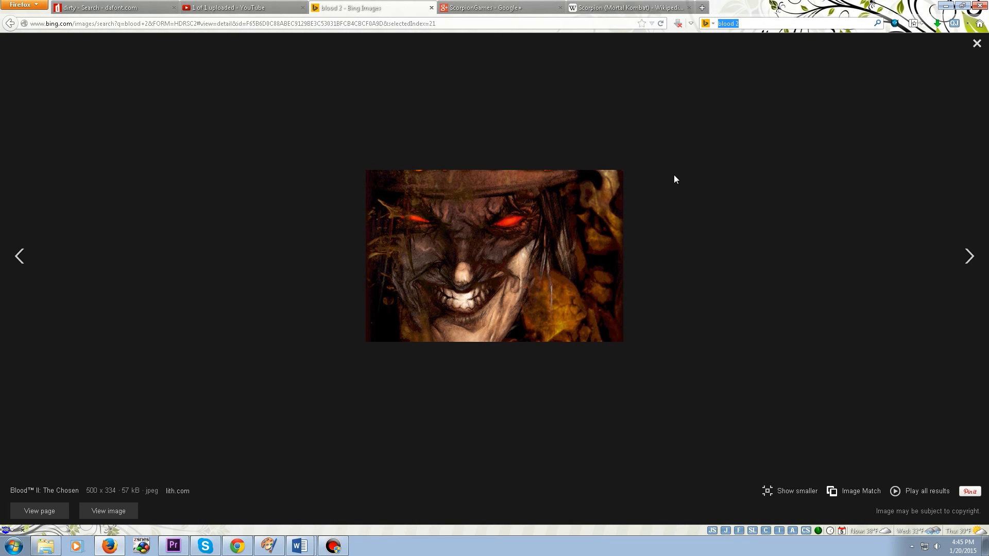
type("grung")
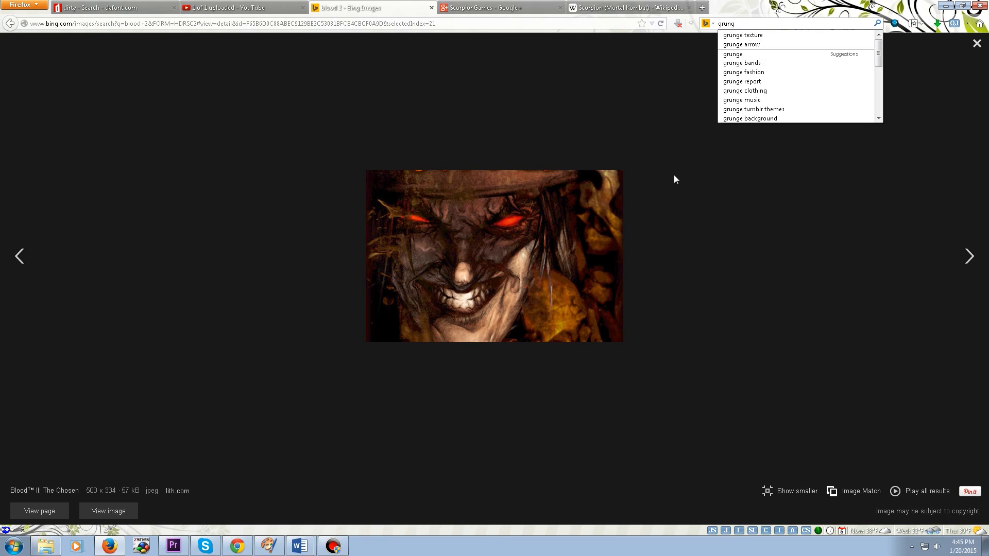
key("Down")
key("Return")
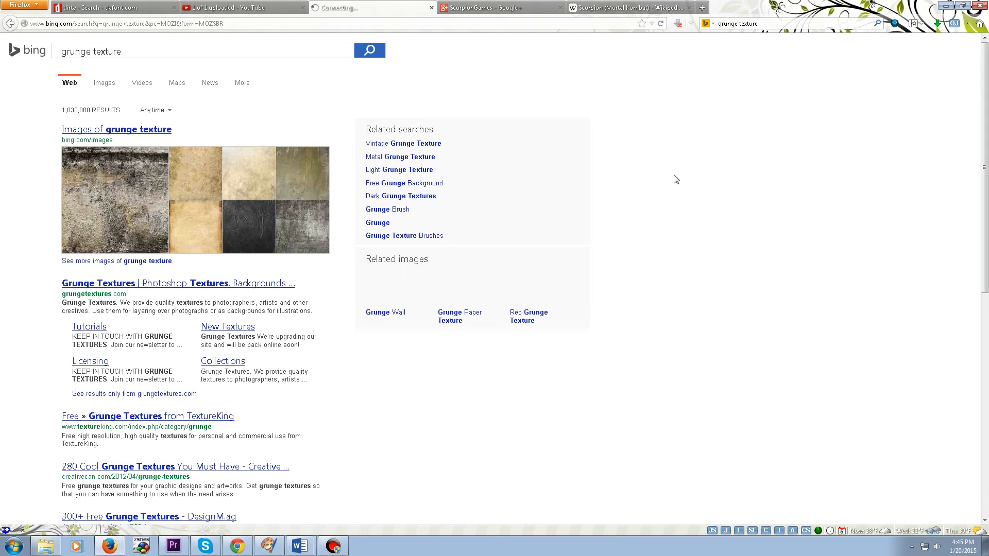
left_click(103, 83)
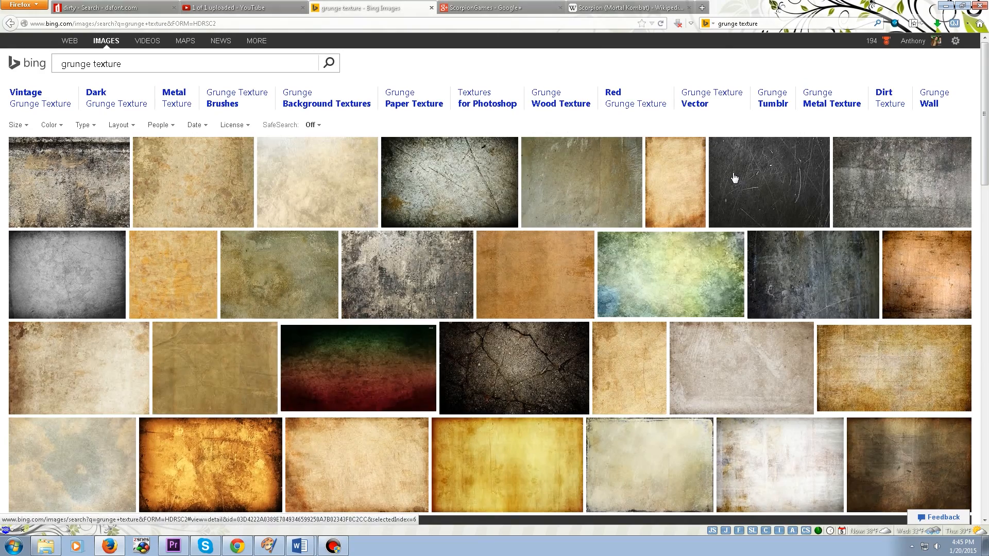
- Look through the grunge texture image results for a suitable background
scroll(734, 178, "down", 4)
scroll(732, 180, "down", 5)
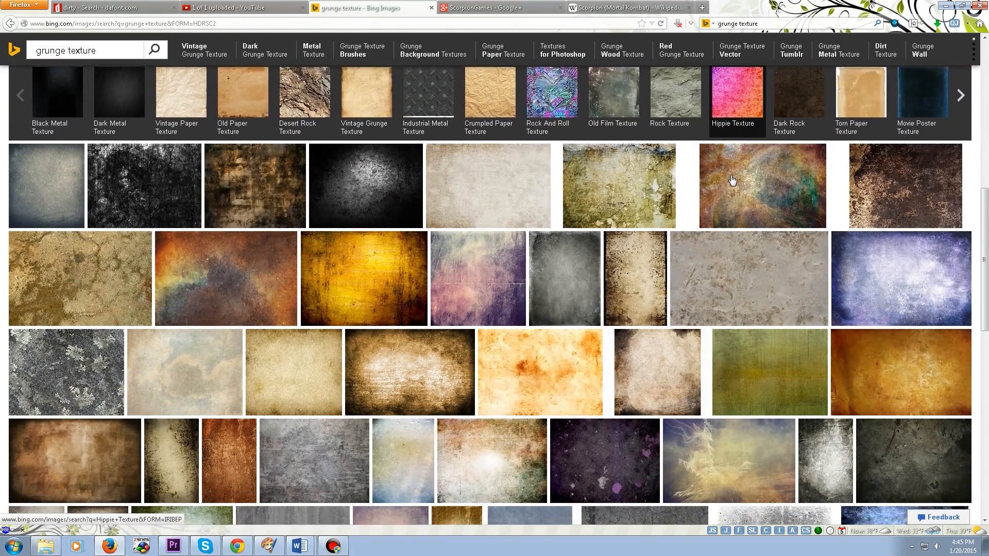
scroll(732, 180, "down", 3)
scroll(706, 194, "up", 1)
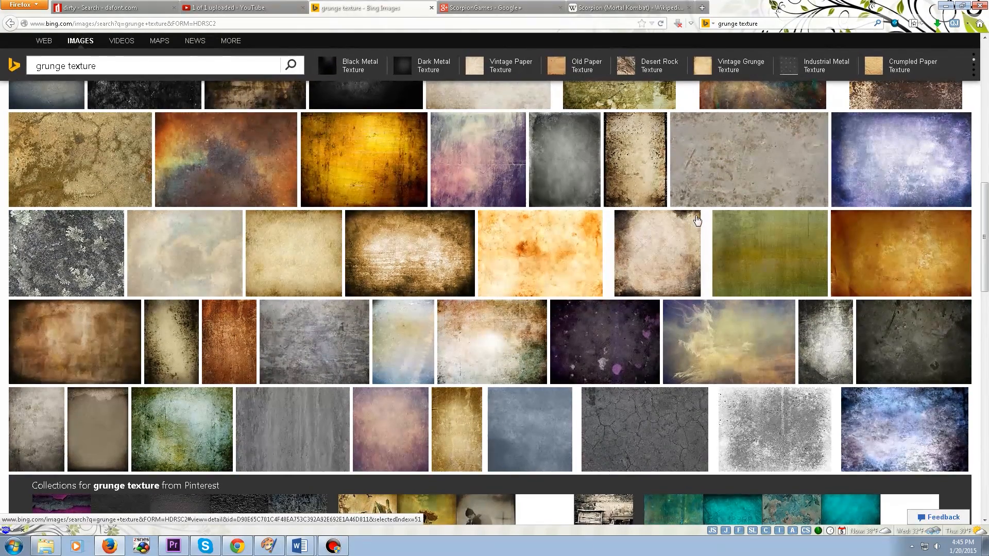
mouse_move(701, 195)
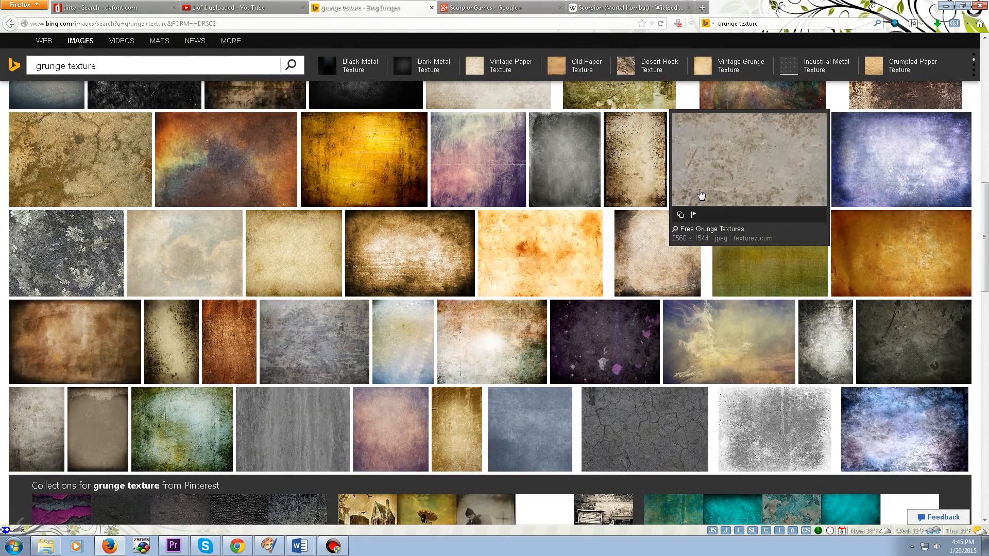
scroll(701, 194, "up", 2)
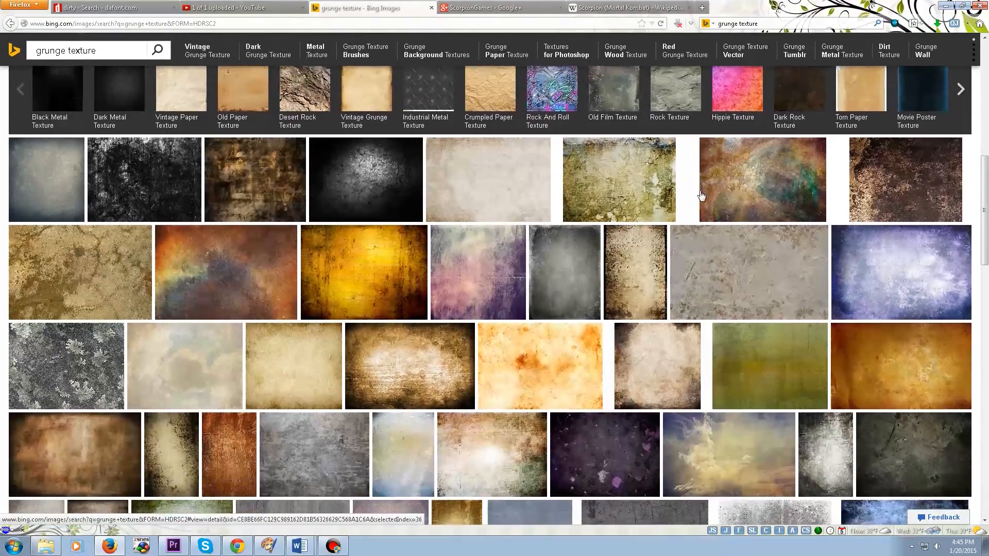
scroll(700, 196, "down", 2)
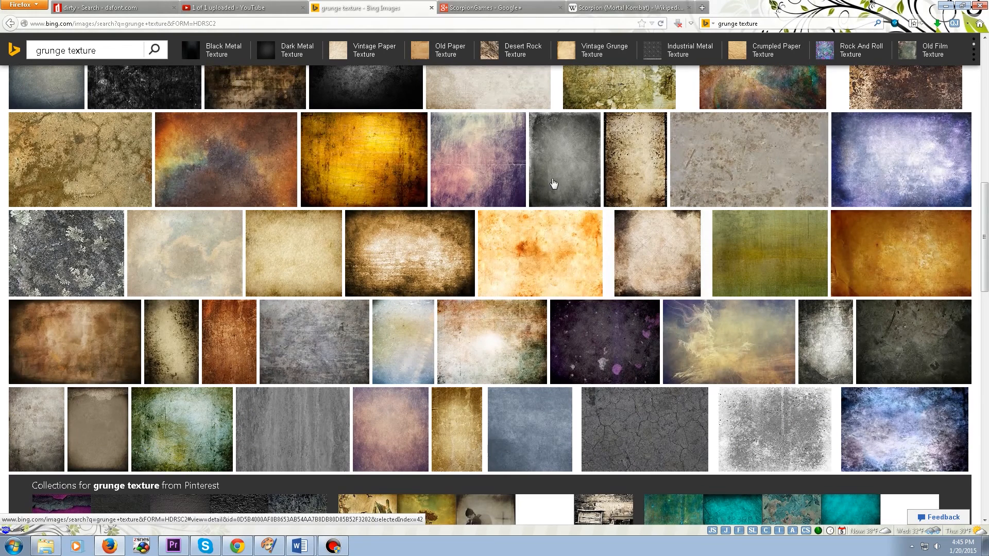
mouse_move(401, 170)
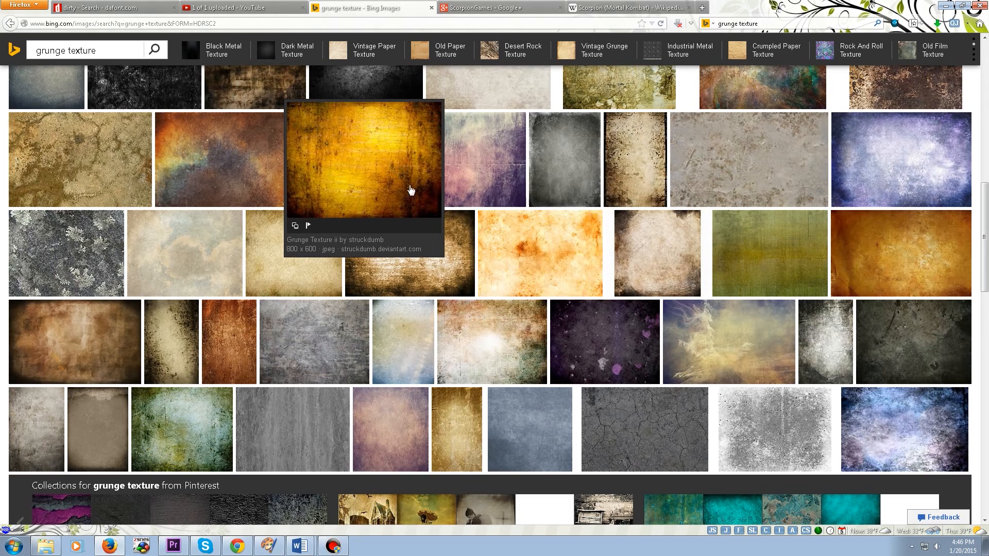
scroll(394, 172, "down", 1)
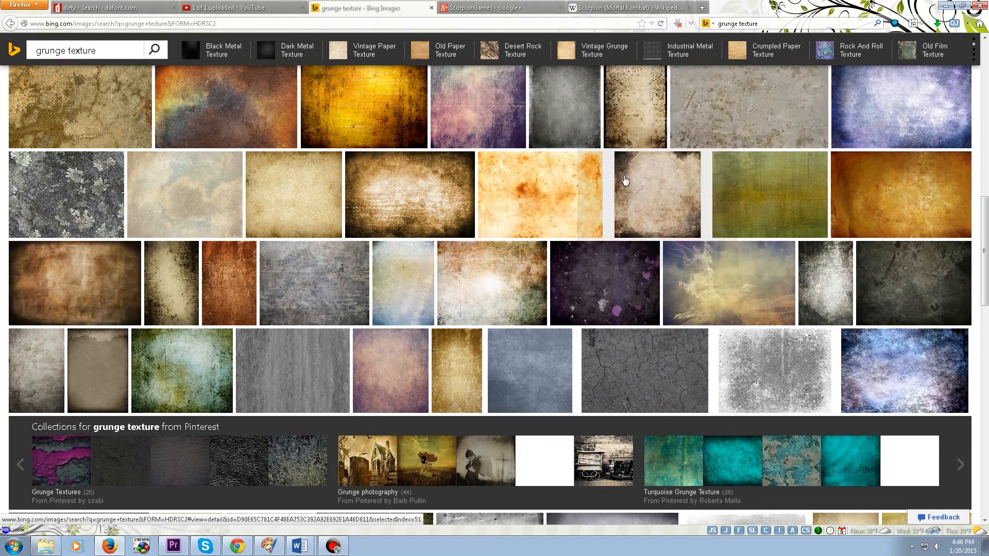
scroll(624, 180, "down", 1)
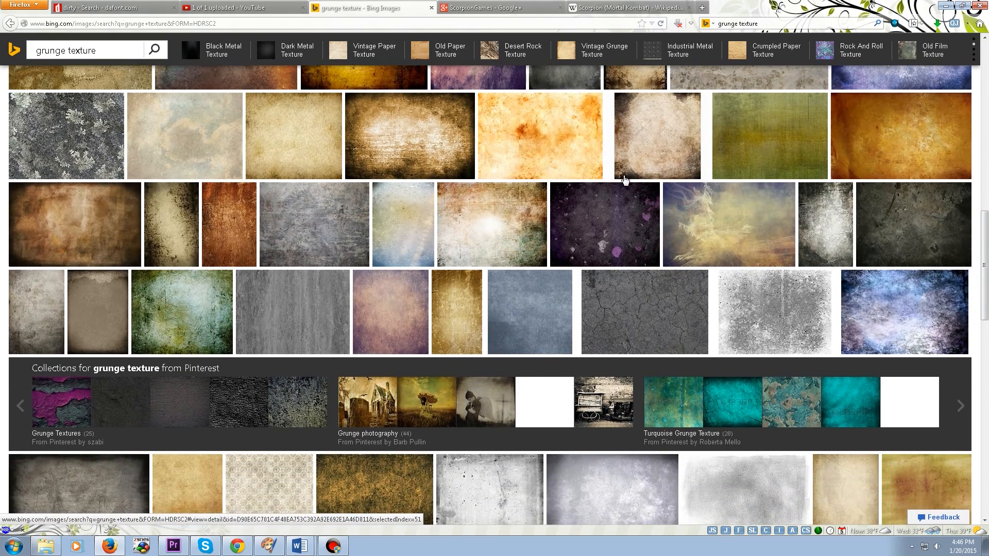
scroll(624, 179, "down", 10)
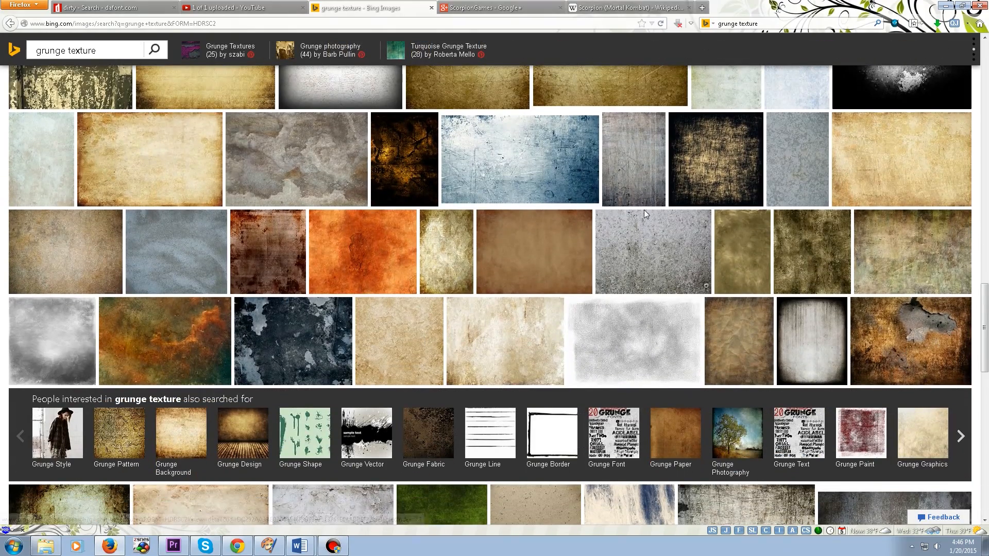
scroll(646, 214, "down", 3)
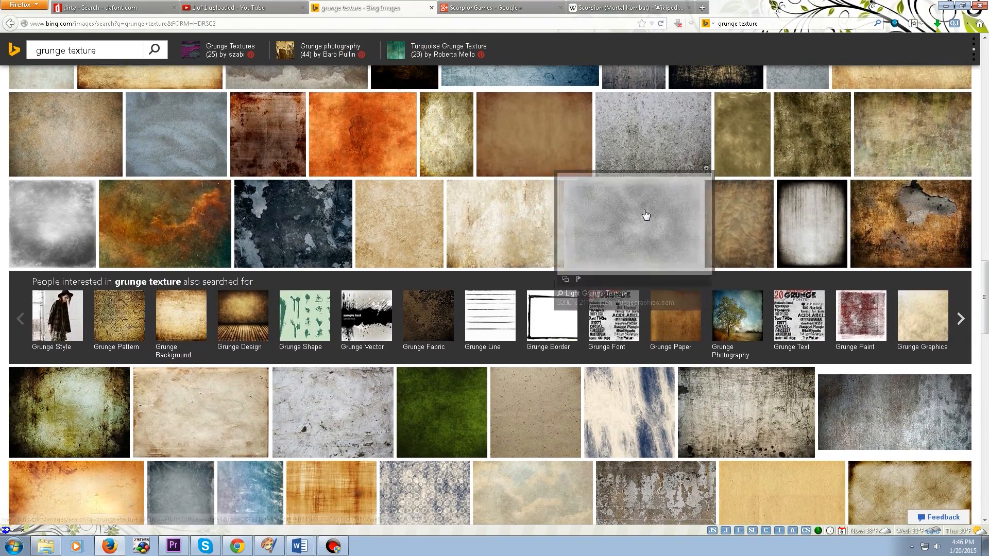
scroll(639, 215, "down", 9)
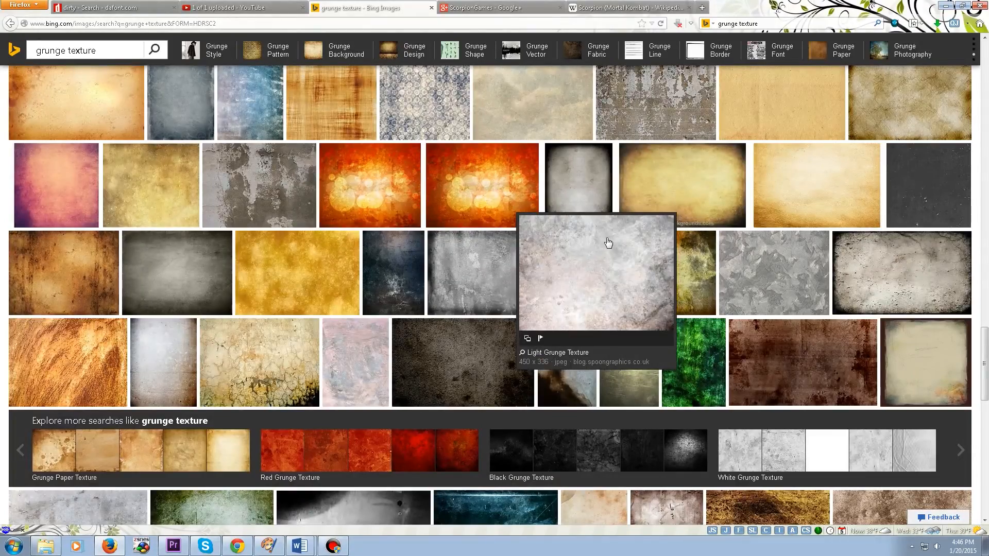
scroll(607, 242, "down", 5)
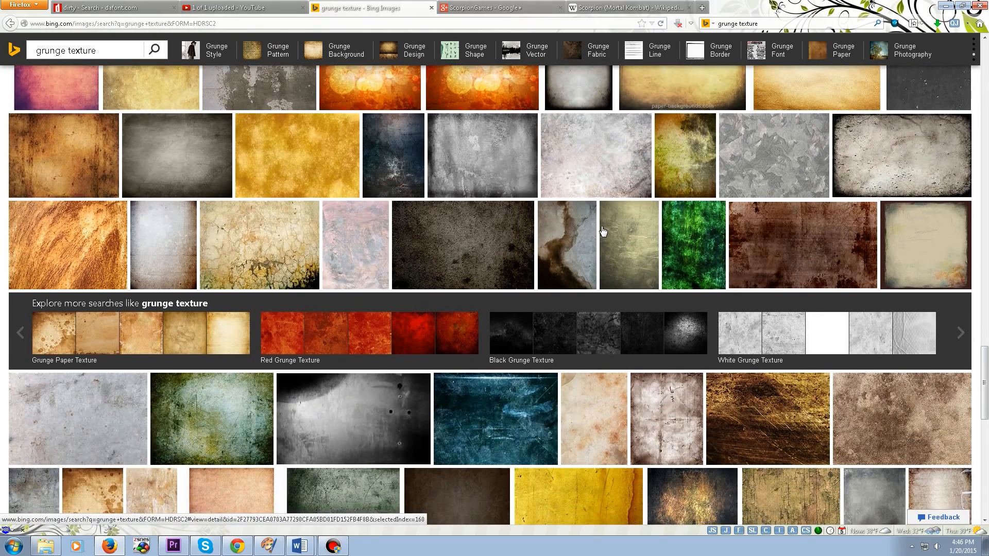
scroll(587, 301, "down", 5)
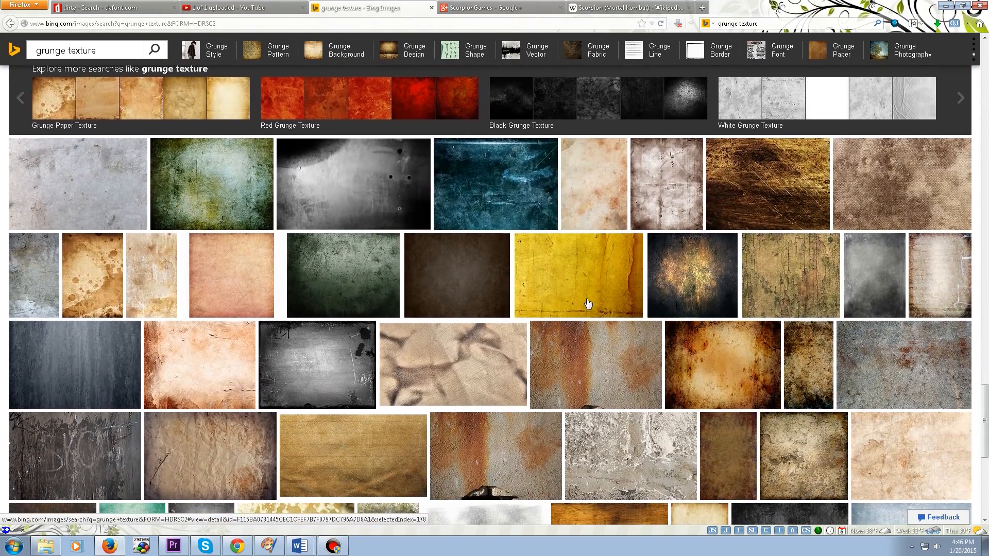
scroll(306, 278, "down", 3)
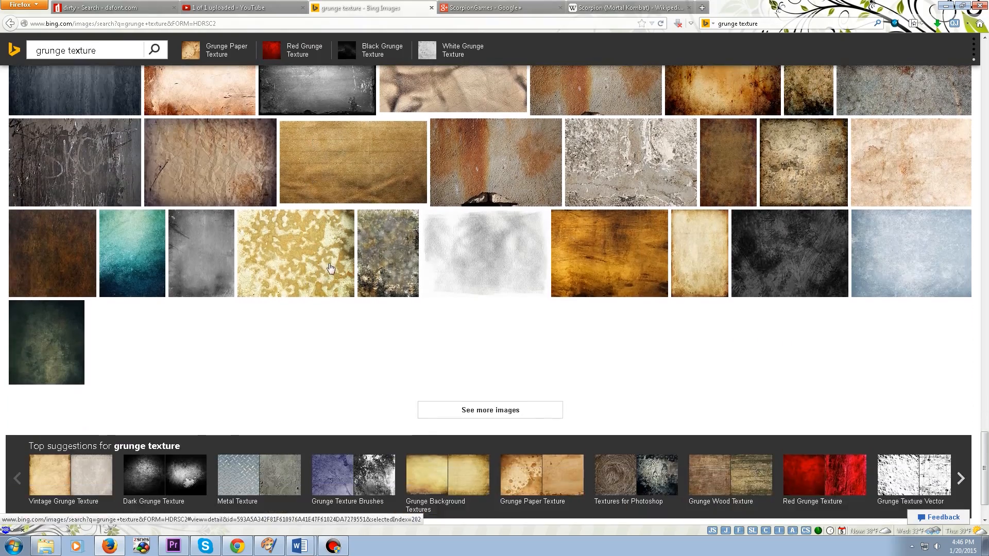
scroll(491, 222, "up", 3)
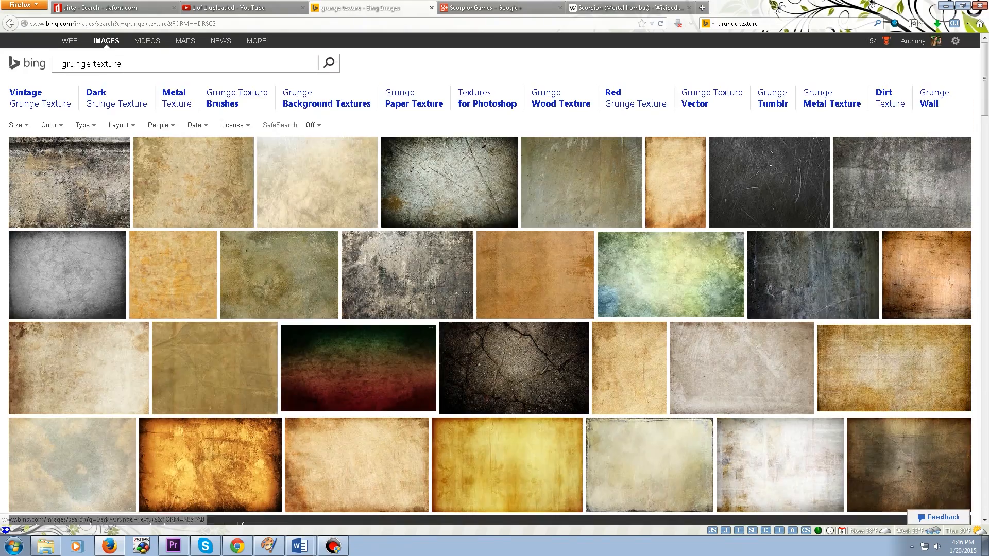
- Refine the image search to "grunge texture yellow"
left_click(124, 64)
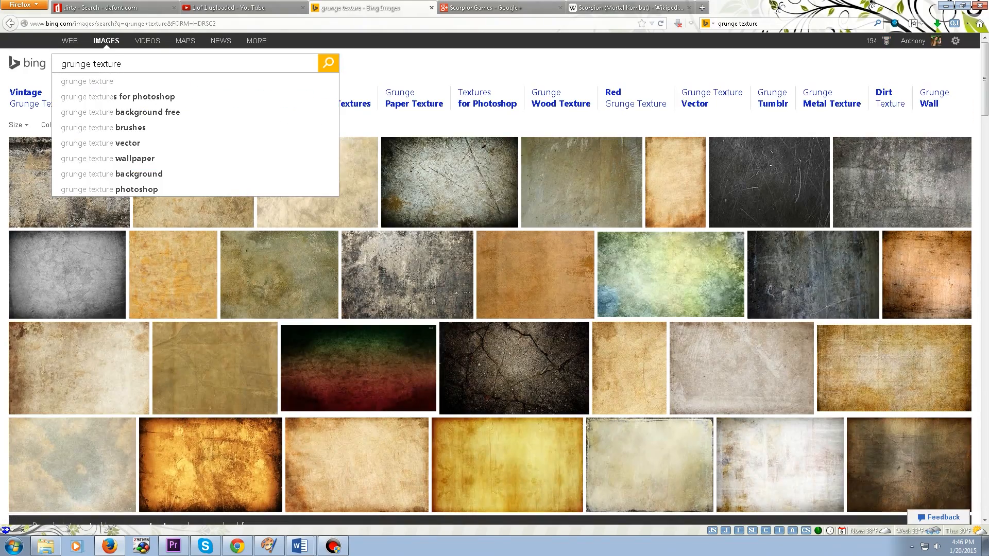
type("yellow")
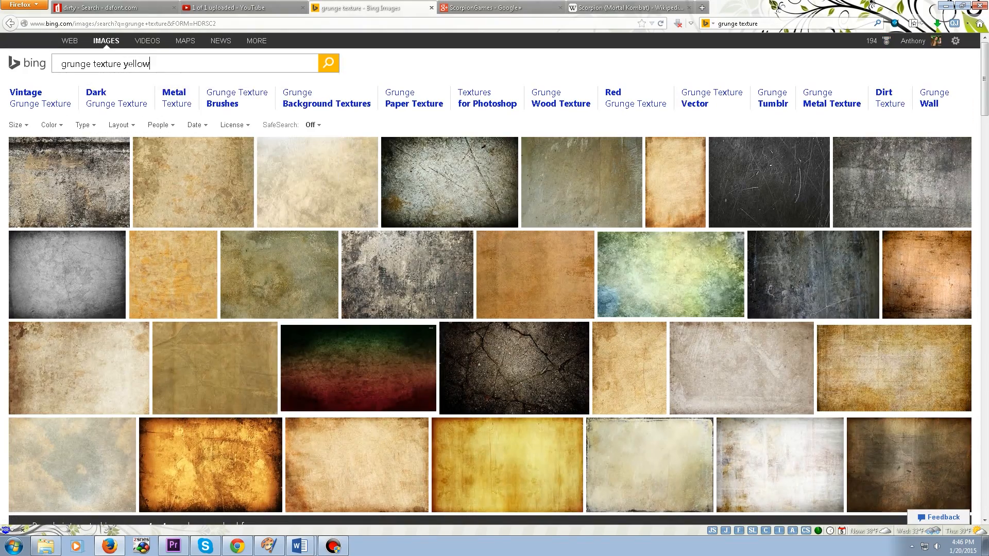
key("Return")
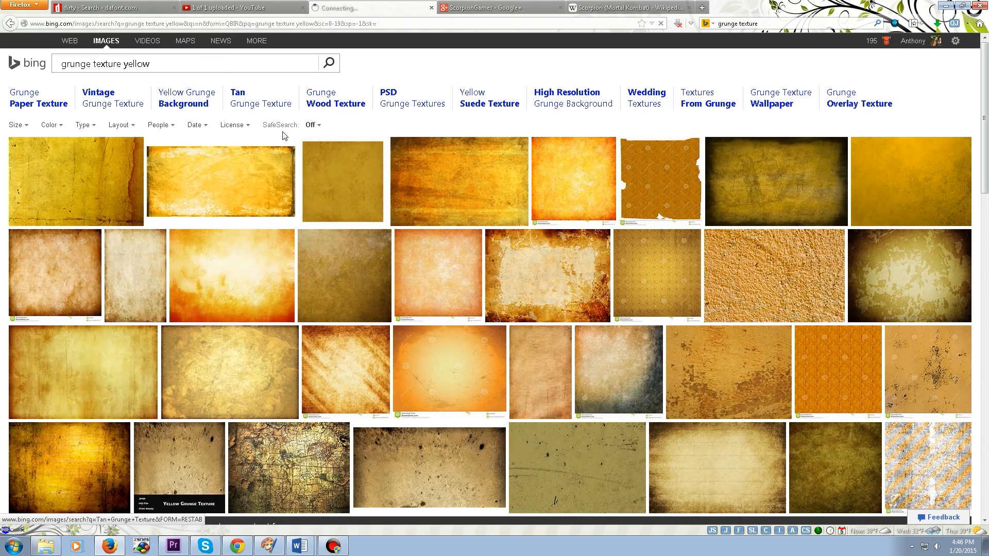
- Open the 2272 x 1704 Free Golden Grunge Texture at full size, copy the image and return to Paint Shop Pro
left_click(251, 277)
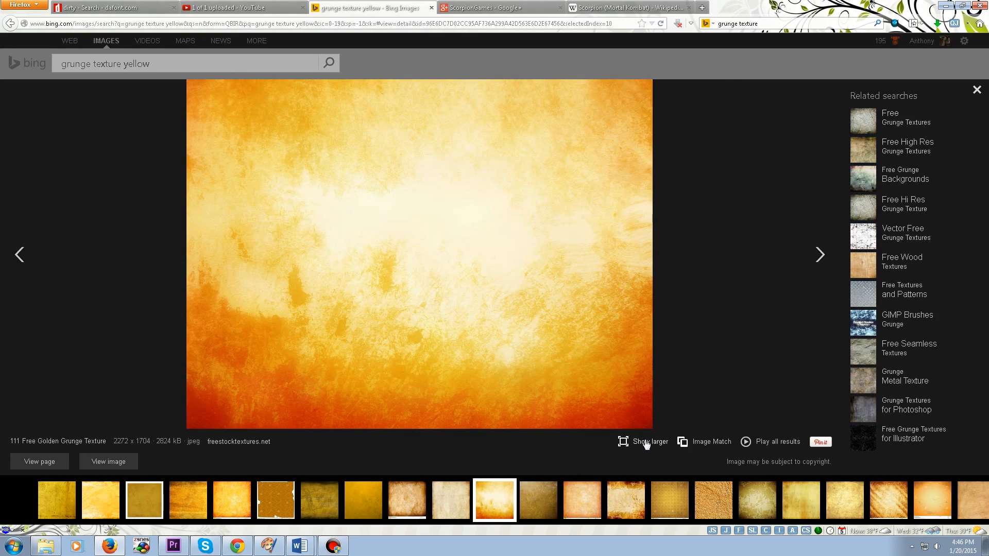
left_click(646, 445)
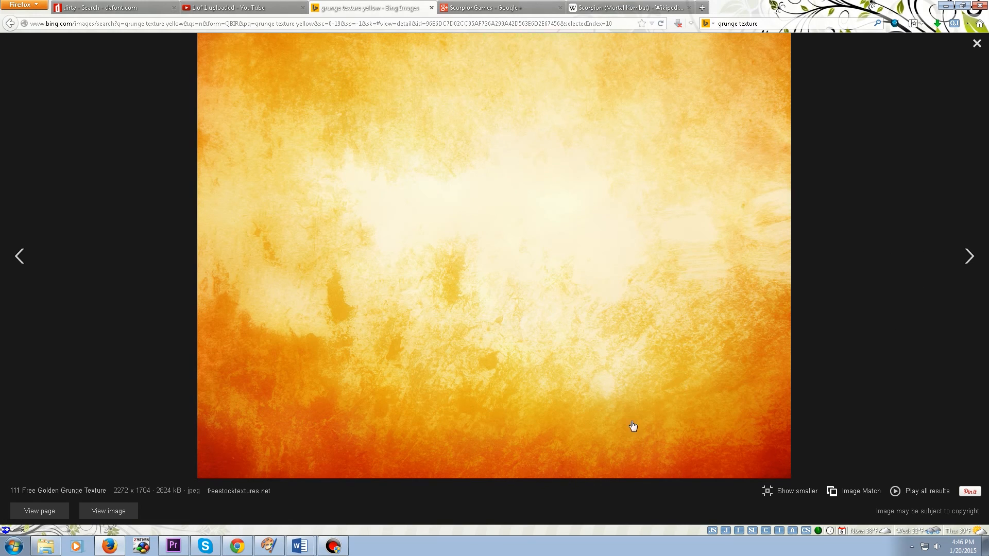
left_click(457, 227)
left_click(458, 227)
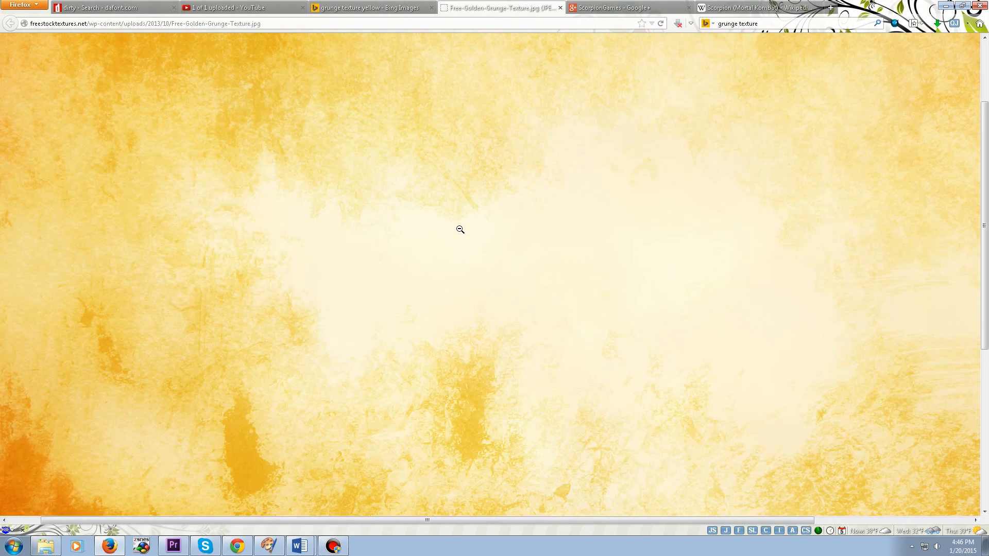
right_click(408, 192)
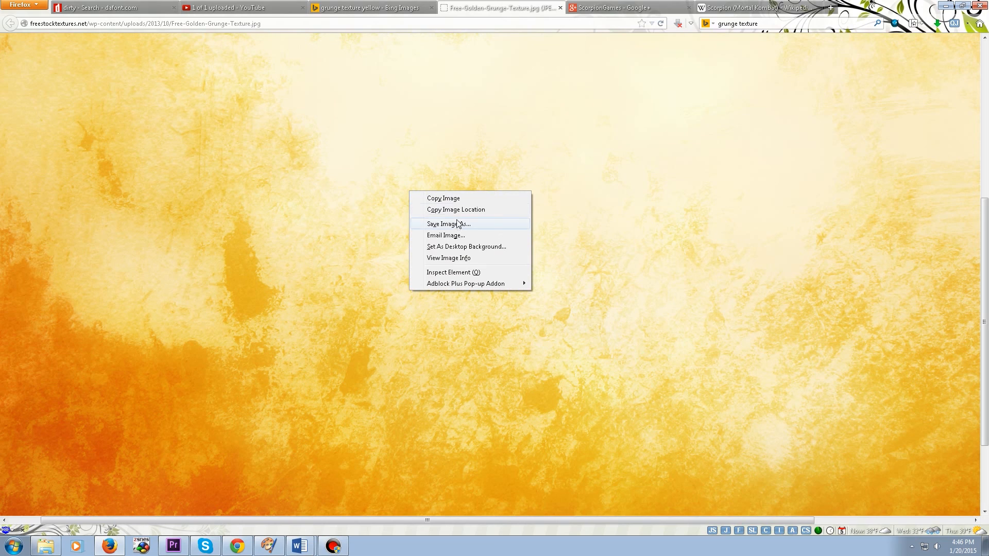
left_click(457, 201)
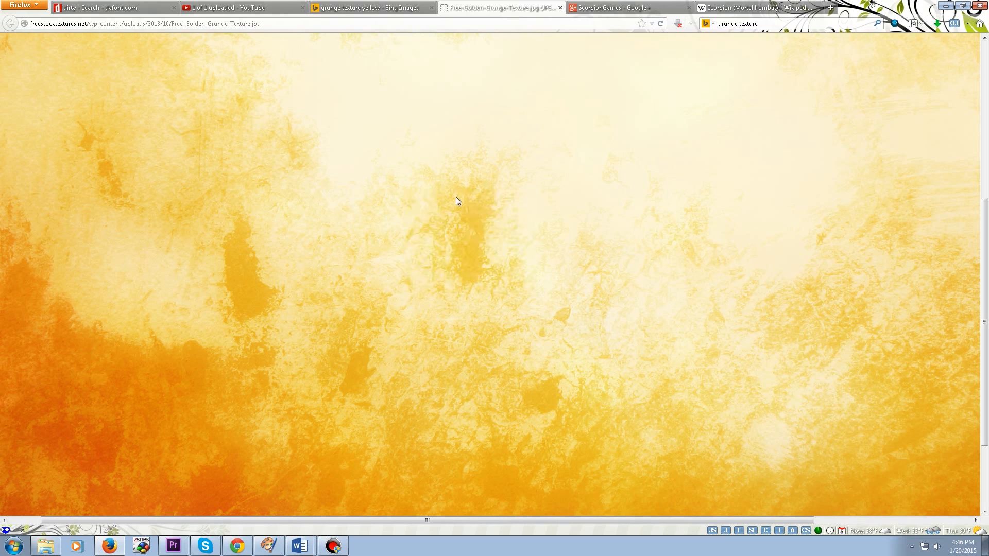
left_click(264, 547)
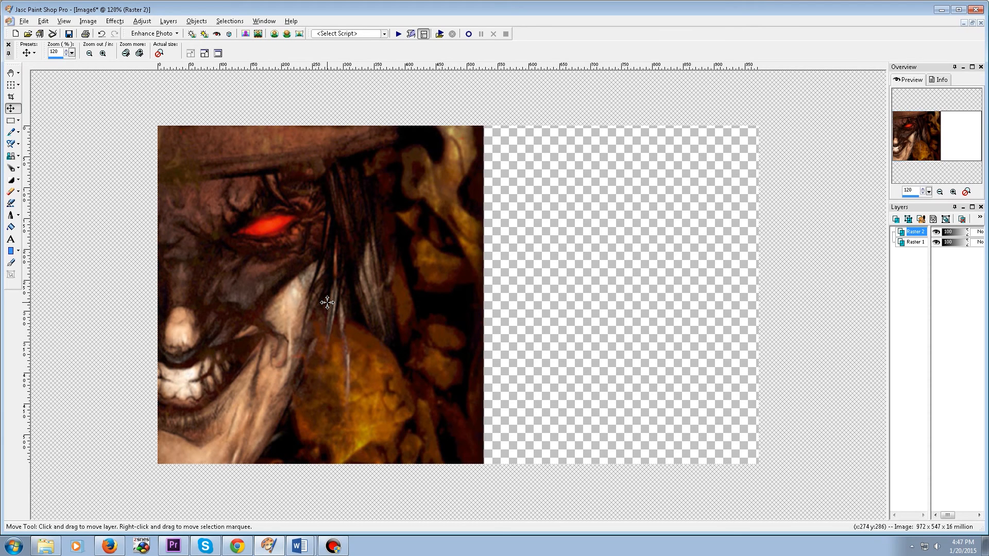
- Paste the copied golden texture as a new layer and deform it to about 43% width and 33% height, filling the canvas
key("ctrl+l")
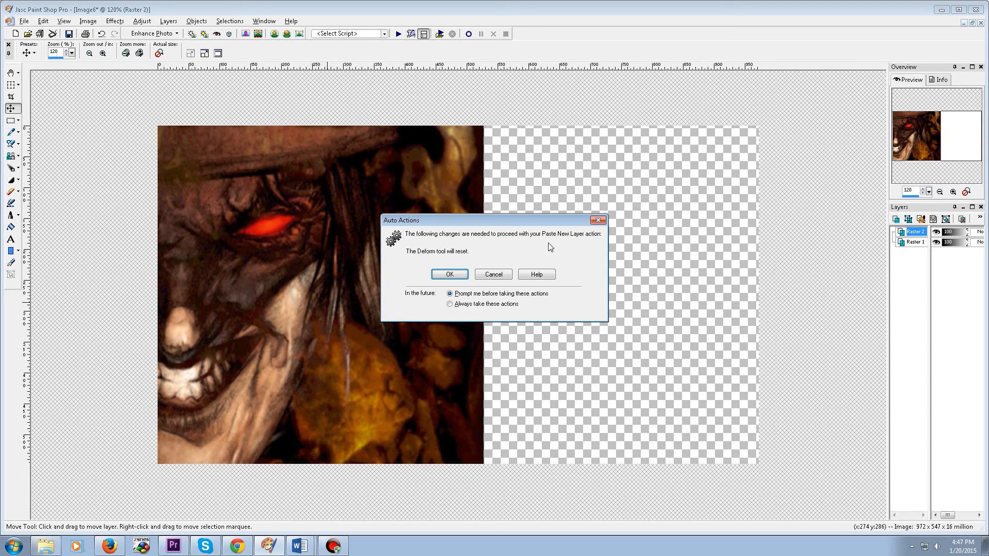
left_click(462, 276)
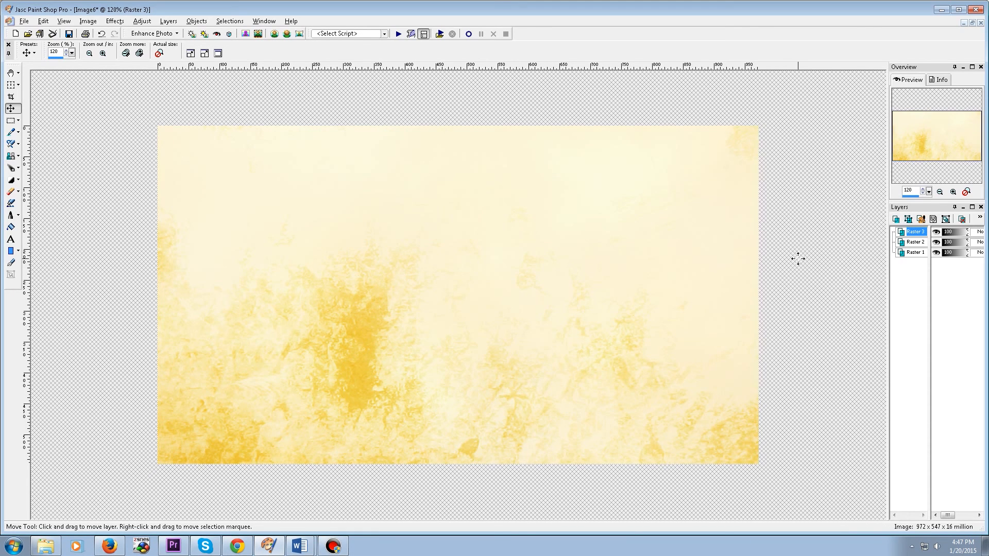
scroll(798, 258, "down", 10)
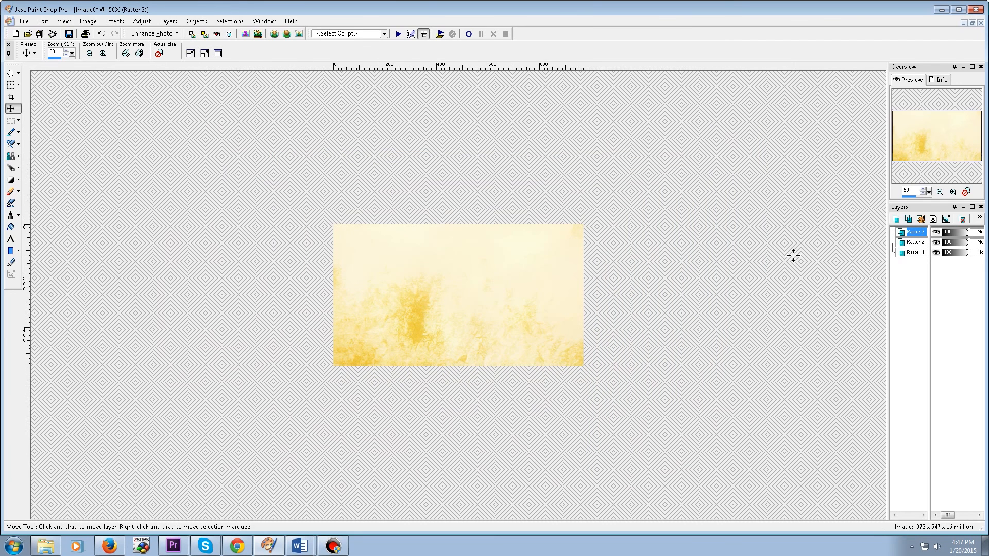
scroll(749, 251, "up", 8)
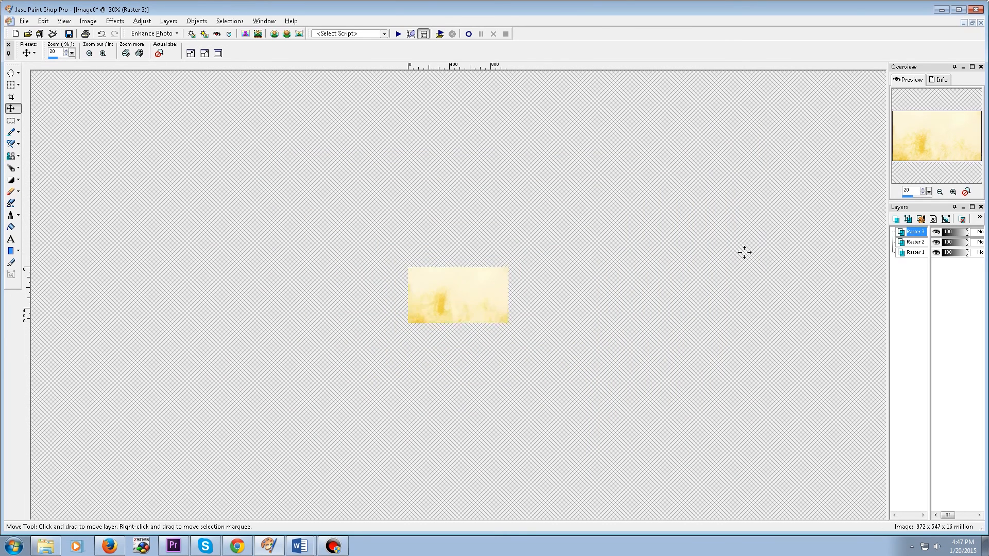
left_click(11, 84)
scroll(281, 160, "down", 4)
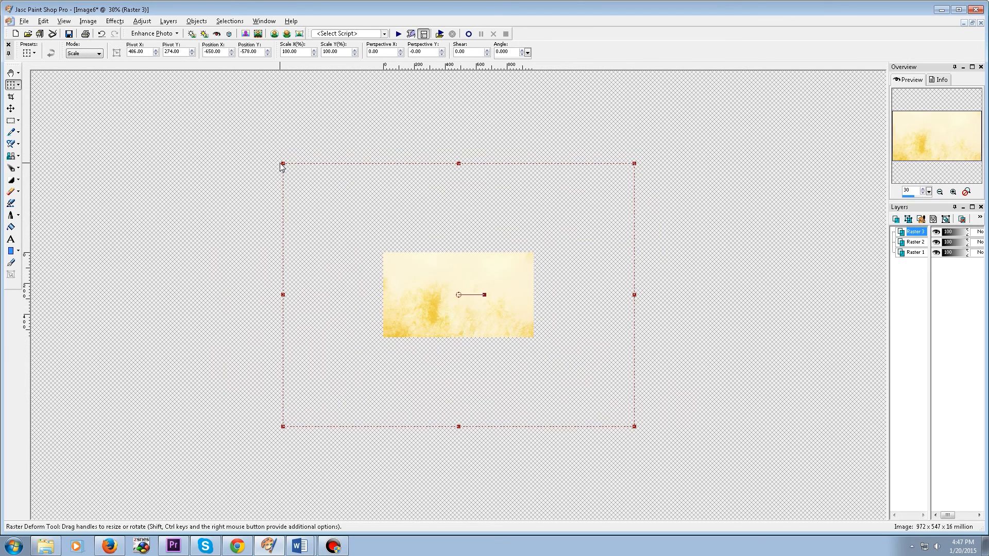
left_click_drag(283, 163, 383, 252)
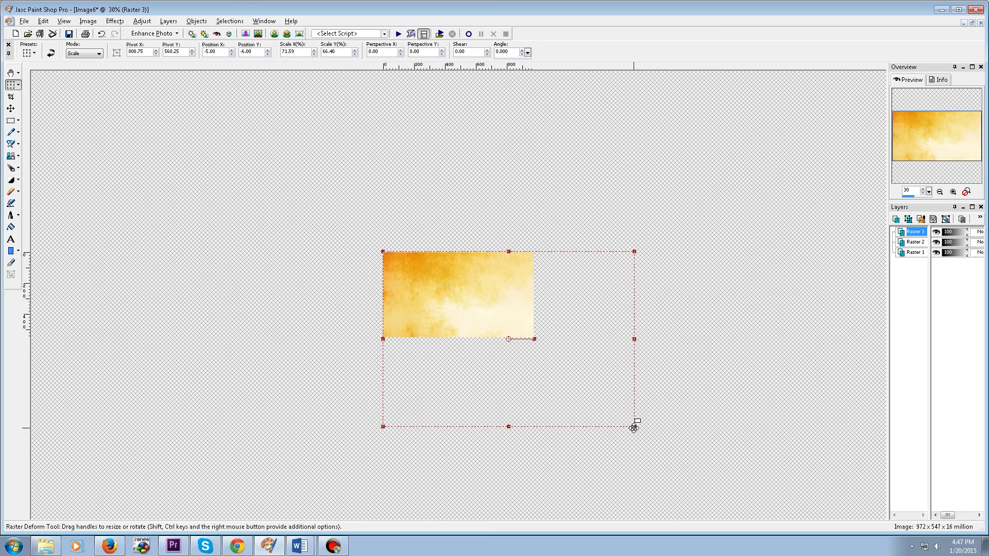
left_click_drag(634, 424, 534, 339)
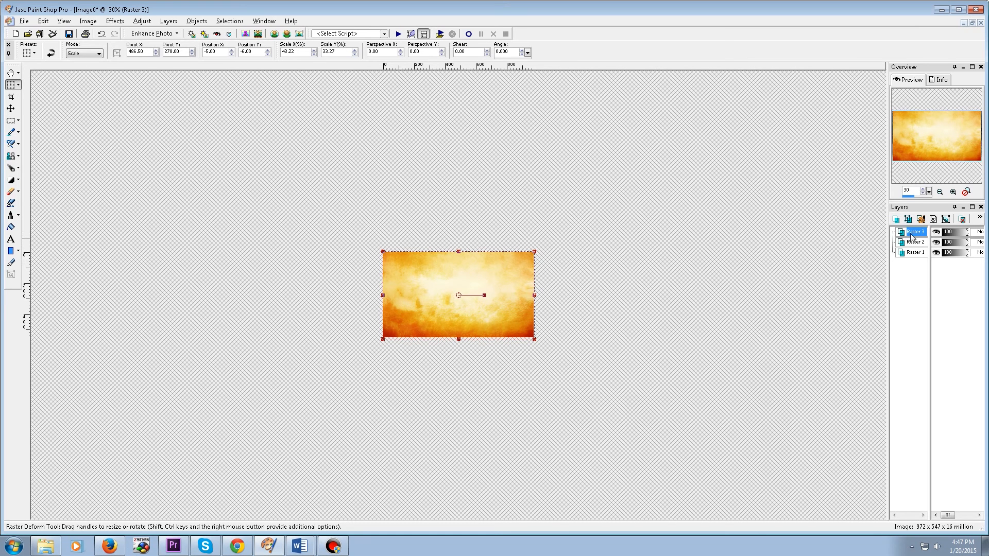
mouse_move(917, 237)
left_click(64, 21)
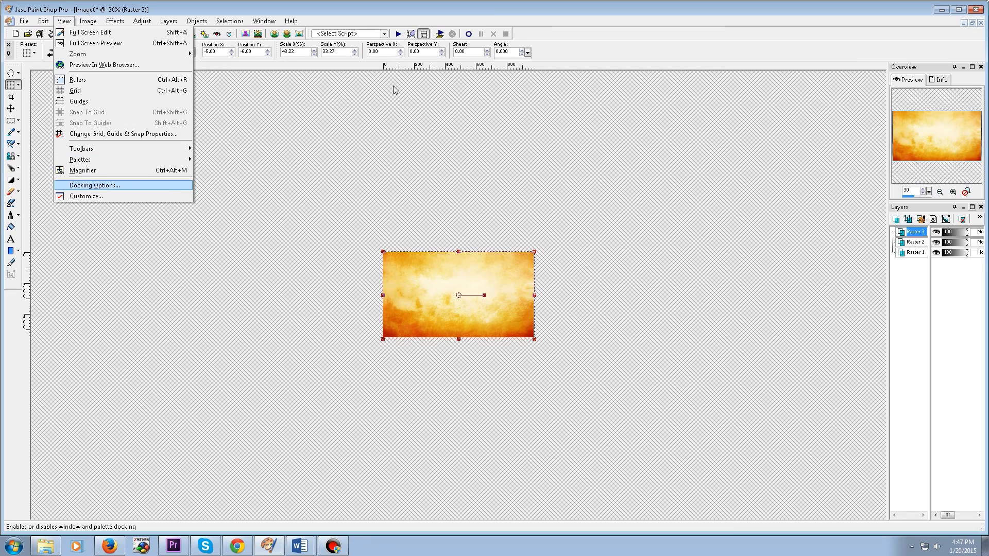
left_click(273, 162)
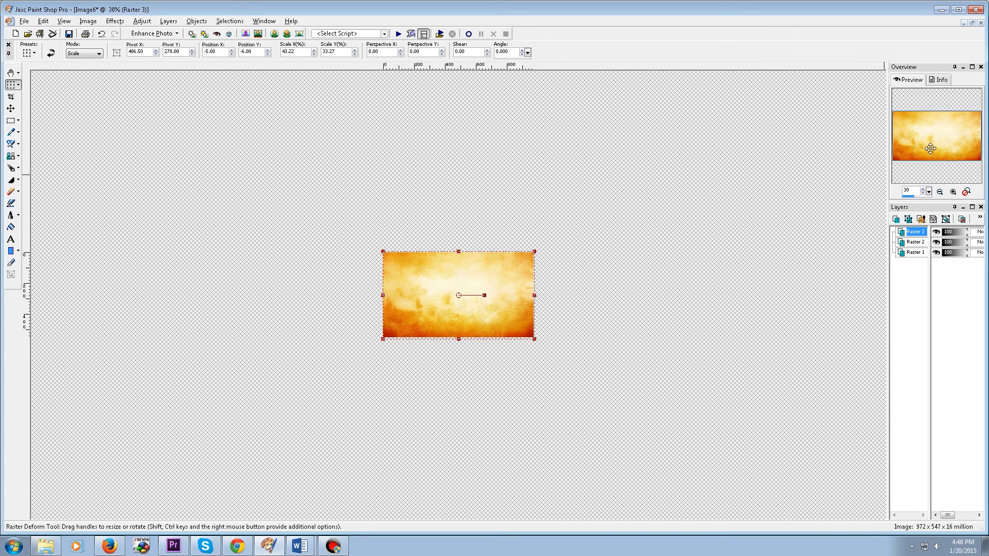
left_click_drag(890, 177, 892, 180)
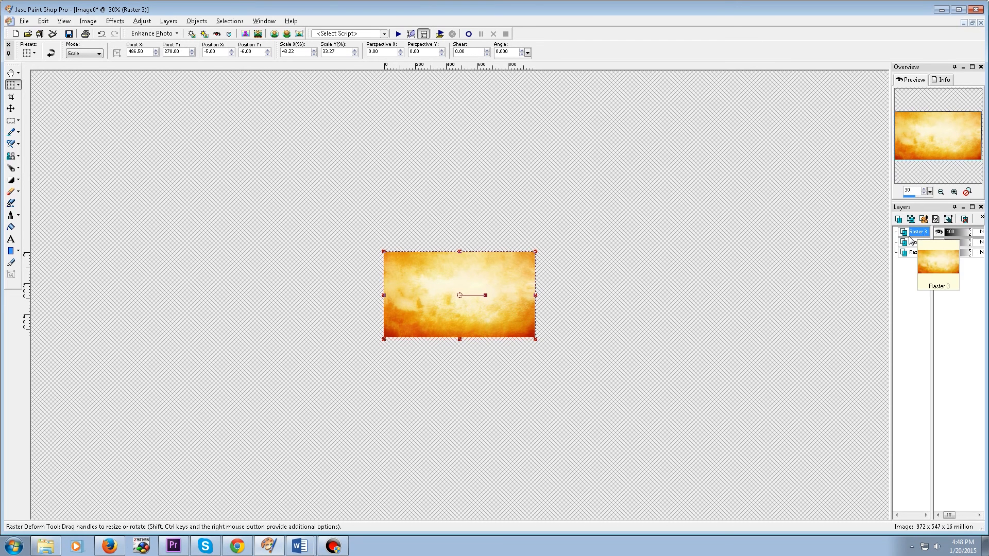
- Move the golden texture layer to the bottom of the layer stack, behind the face picture
mouse_move(918, 235)
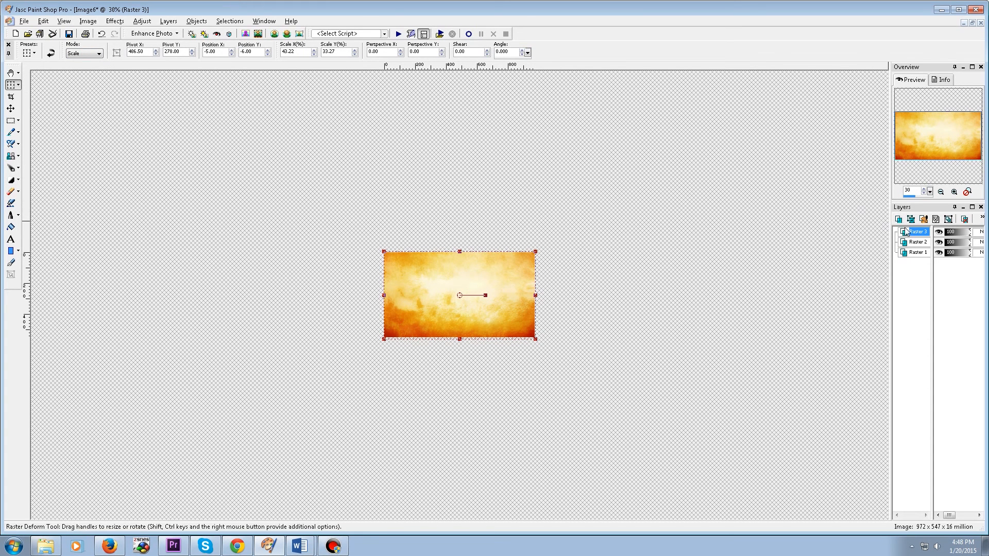
left_click_drag(920, 235, 921, 258)
left_click(449, 275)
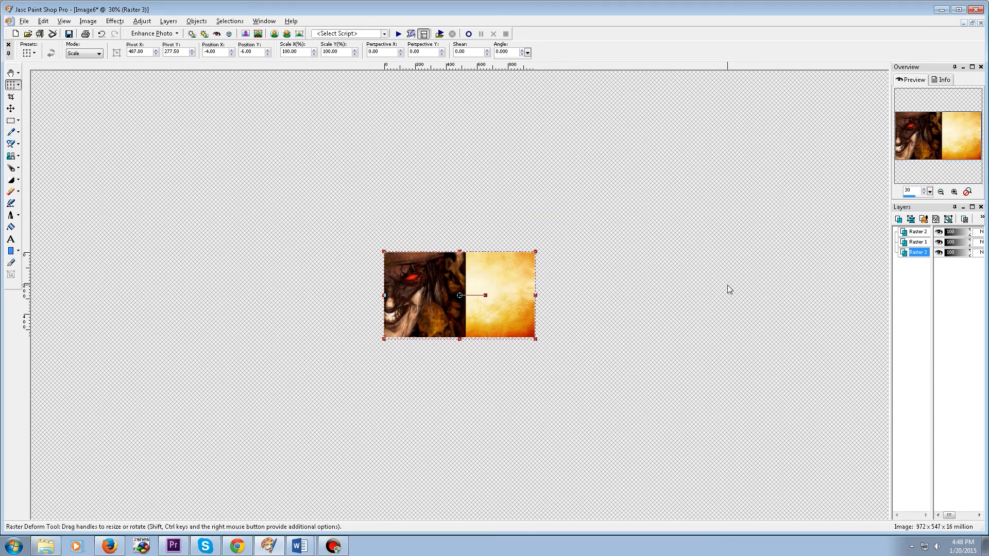
- Hide the face picture's layer, Raster 2, so that only the golden texture shows, and leave the Deform tool
left_click(939, 233)
left_click(938, 233)
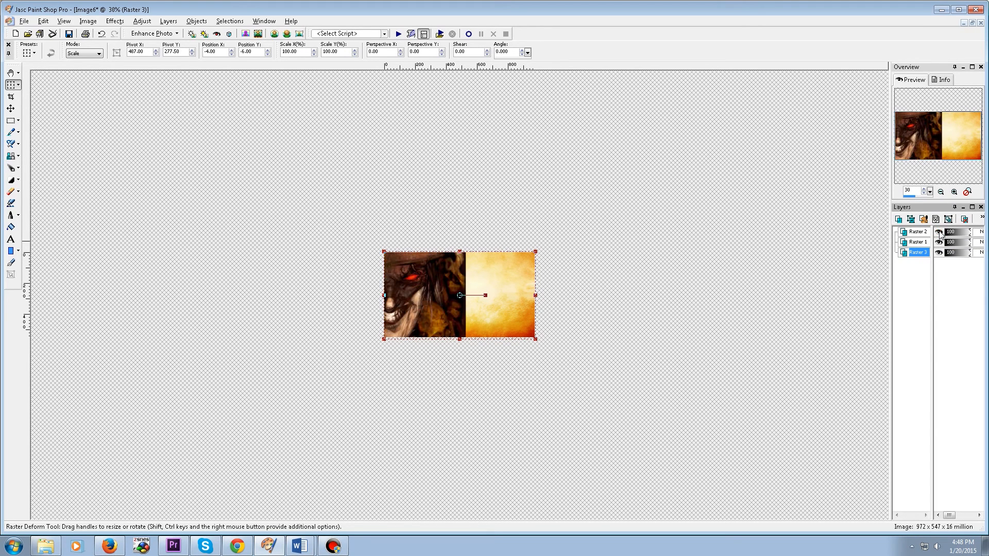
left_click(939, 233)
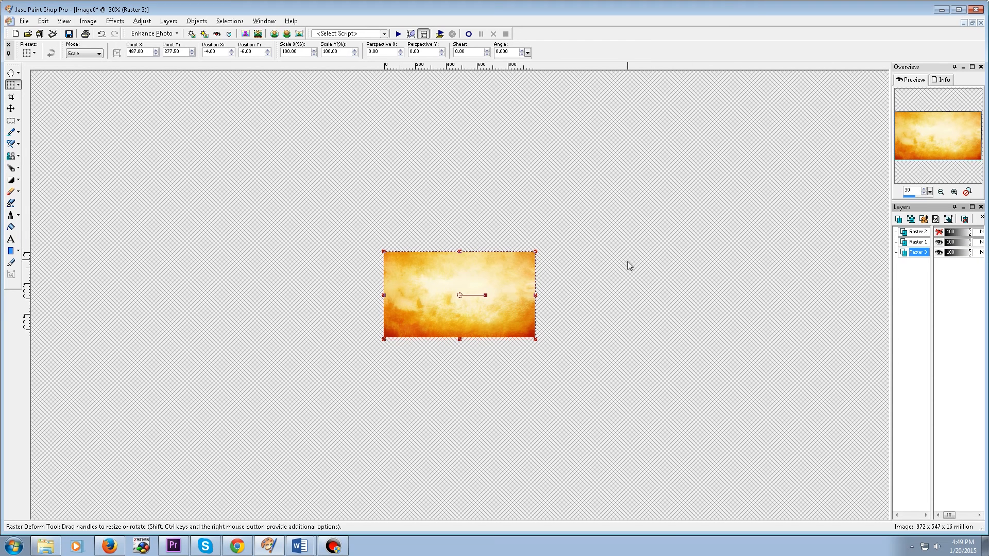
left_click(11, 109)
scroll(566, 321, "up", 3)
scroll(562, 324, "up", 4)
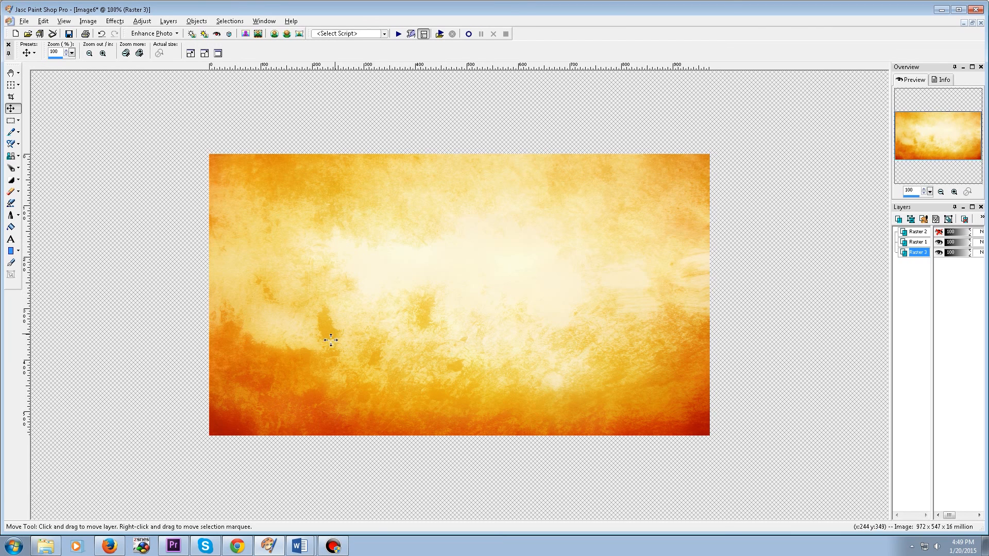
- Switch to the DaFont page in Firefox and search the fonts for "dirty headlines"
left_click(109, 546)
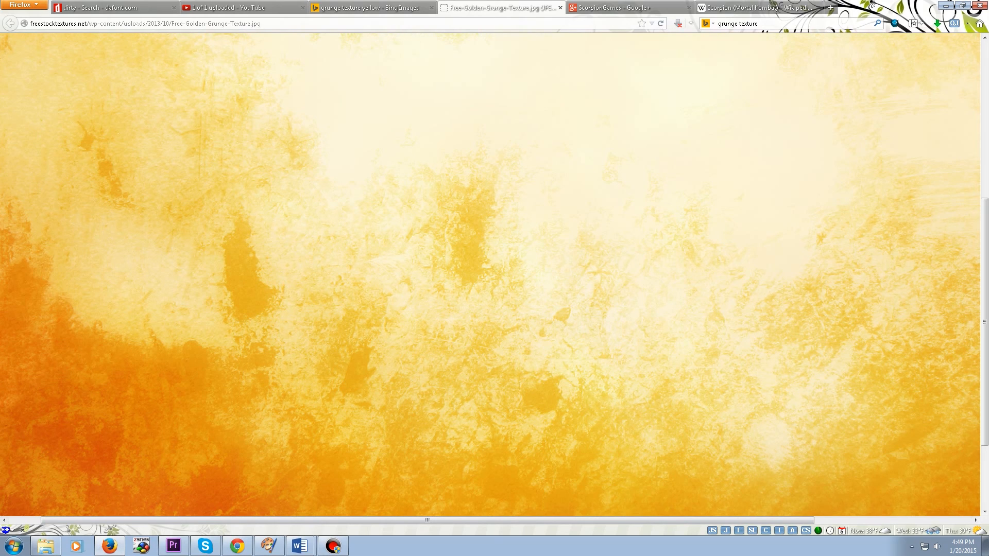
left_click(143, 10)
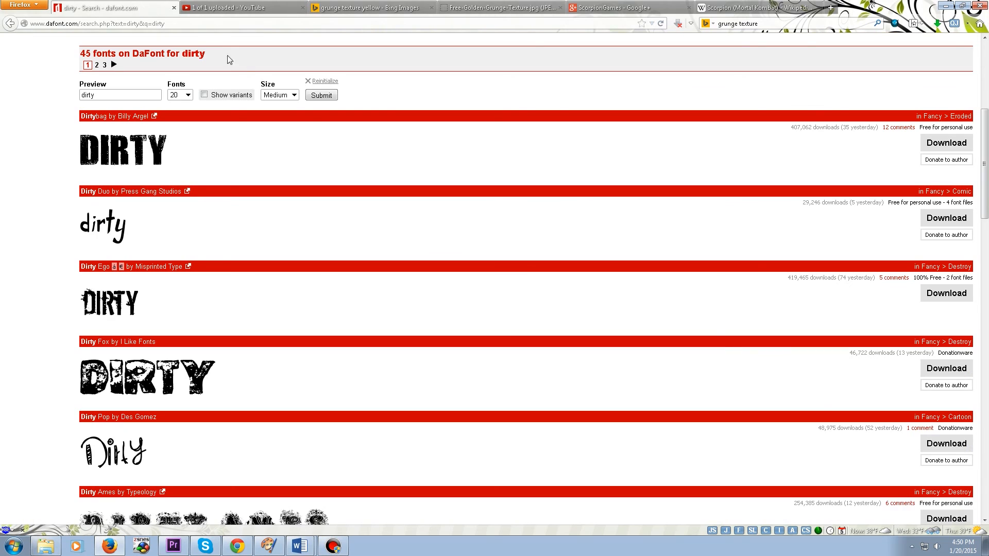
scroll(408, 223, "down", 4)
scroll(453, 245, "down", 10)
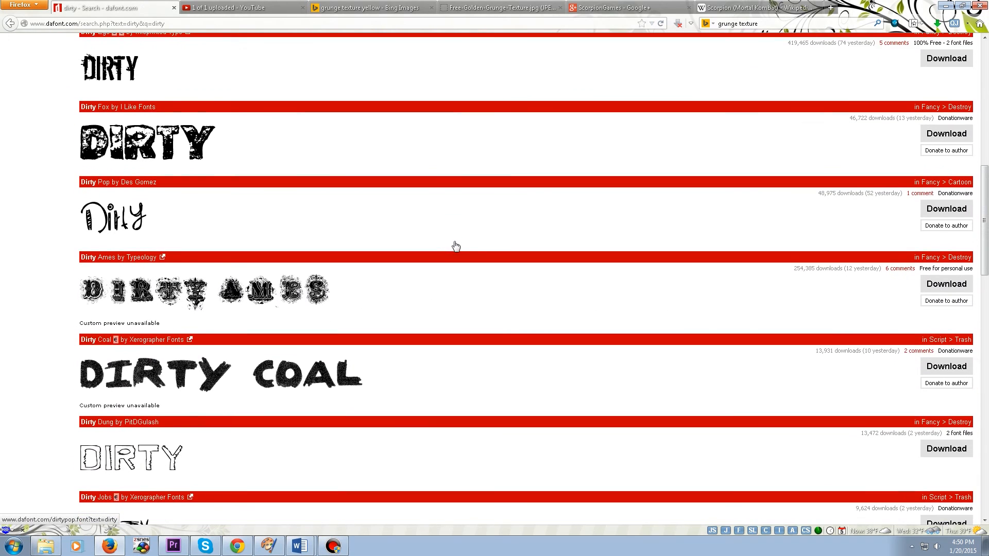
scroll(453, 242, "up", 14)
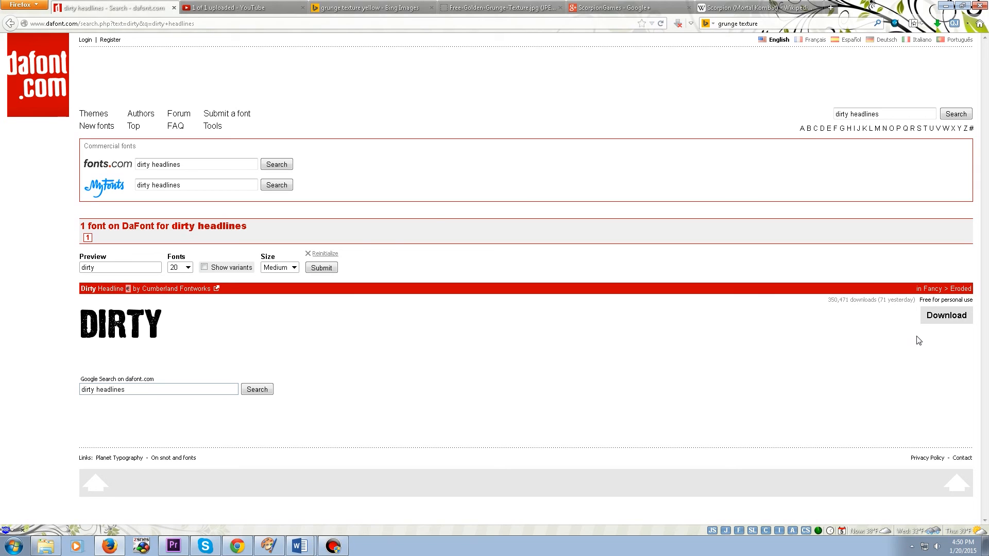
- Download dirty_headline.zip, opening it with WinRAR, and open the Dirty Headline.ttf font file from the archive
left_click(945, 315)
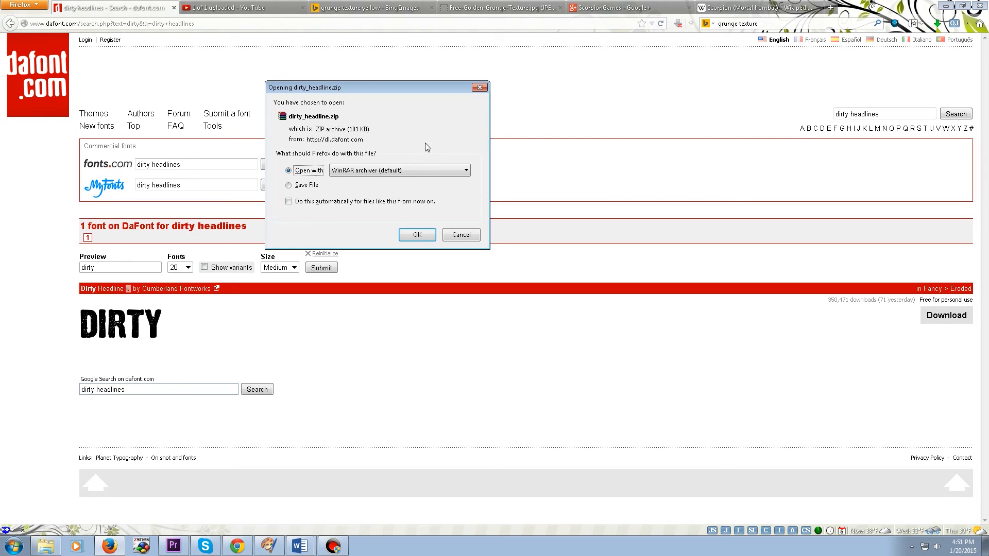
left_click(417, 234)
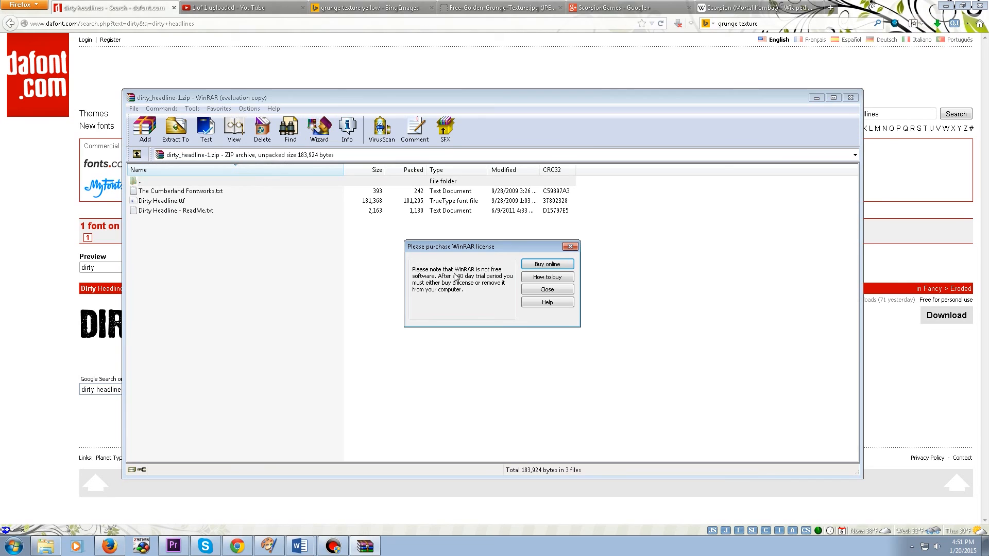
left_click(535, 290)
double_click(153, 201)
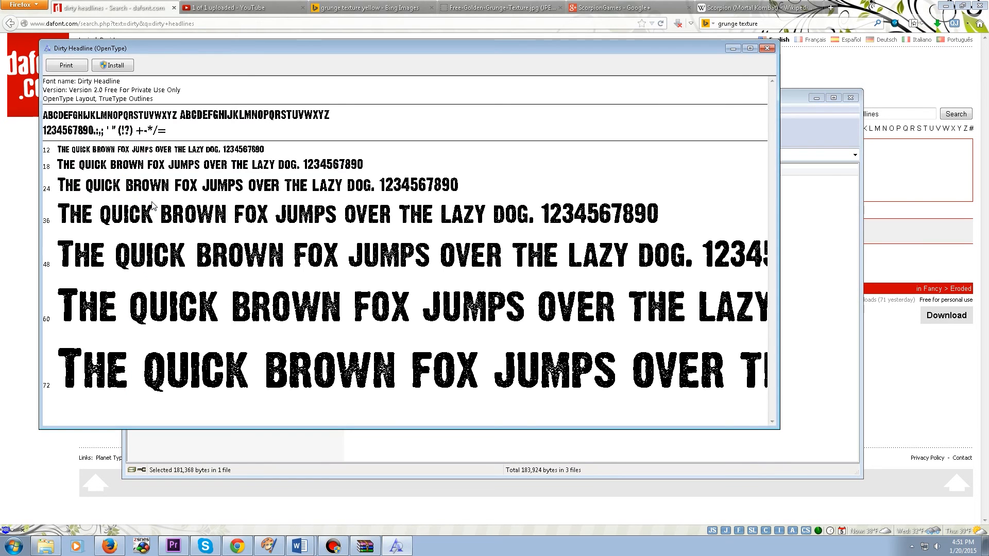
- Install the Dirty Headline font, replacing the existing copy, and close the font preview and the archive
left_click_drag(230, 51, 251, 97)
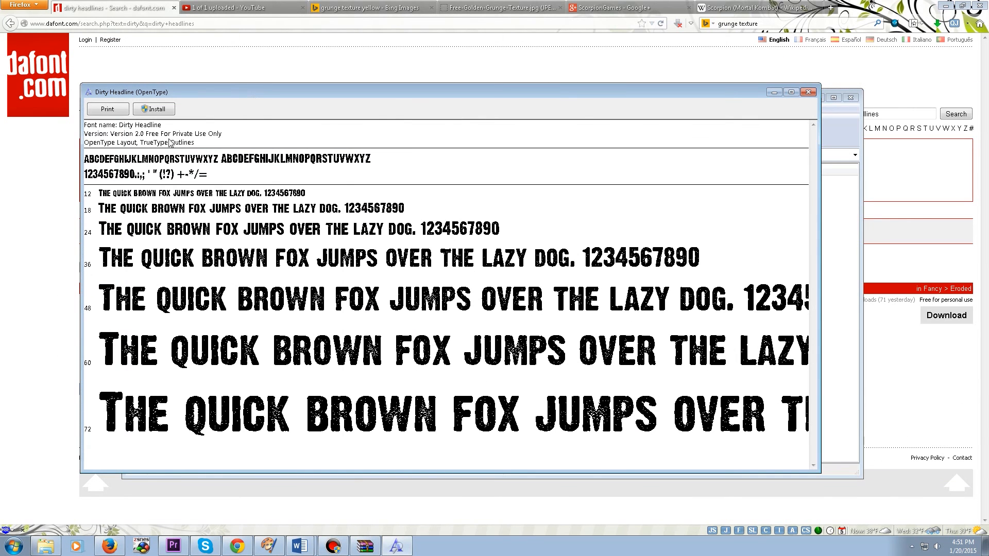
left_click(161, 109)
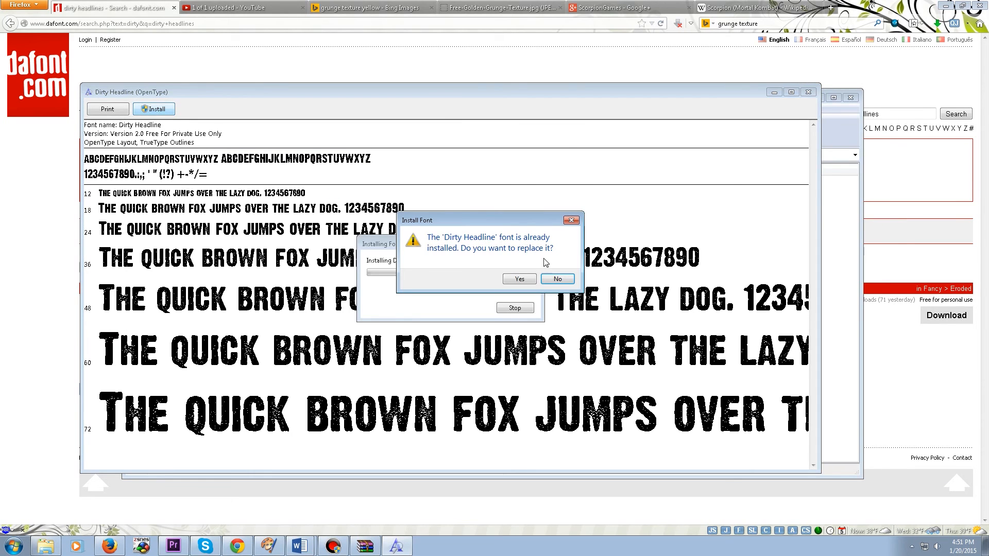
left_click(519, 278)
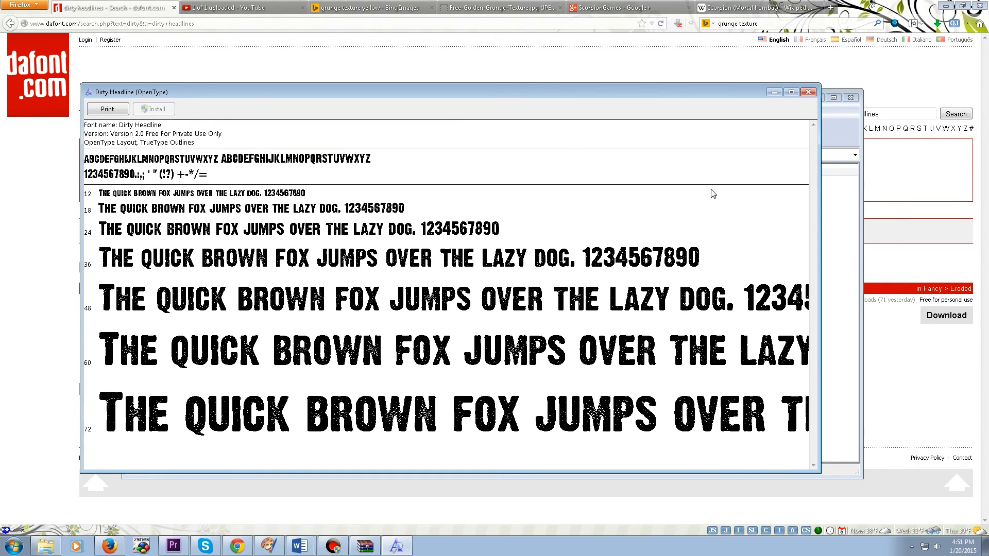
left_click(808, 92)
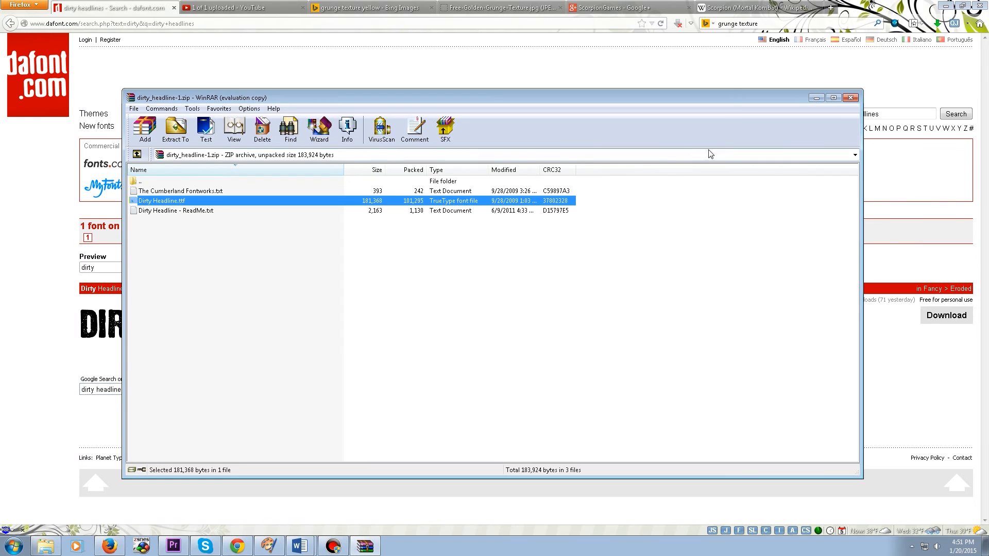
left_click(850, 98)
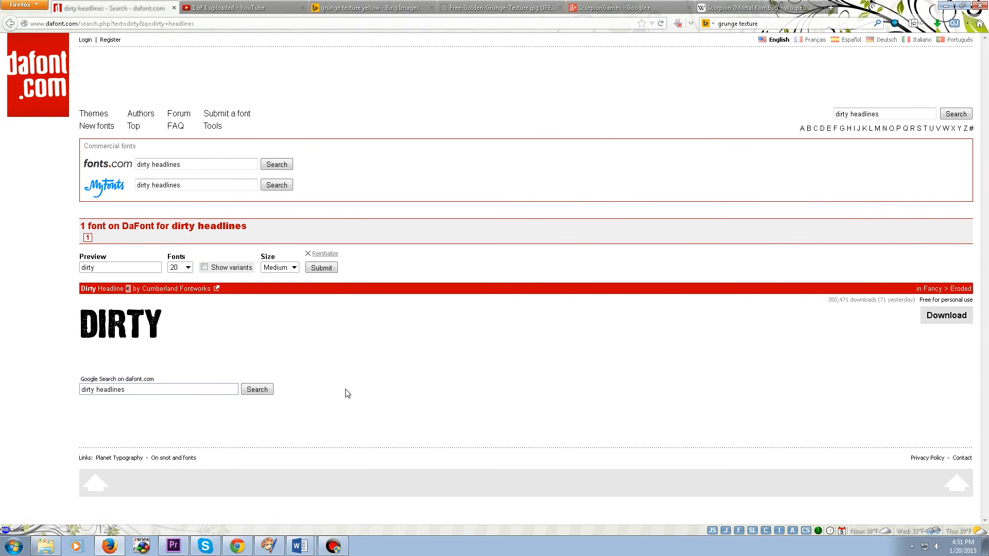
- Switch back to Paint Shop Pro and add the vector text "Blood II" in Dirty Headline, size 36, just left of the canvas centre
left_click(269, 546)
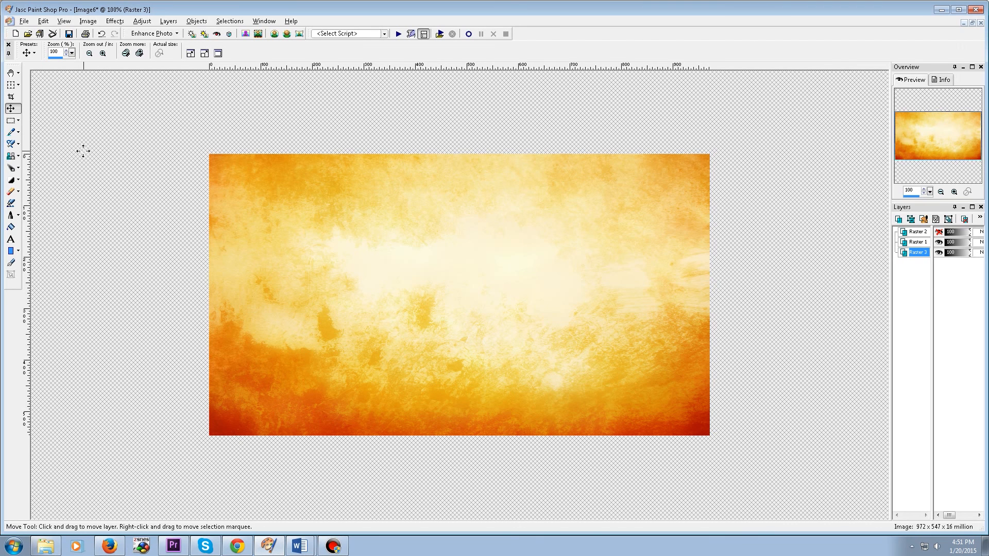
left_click(10, 239)
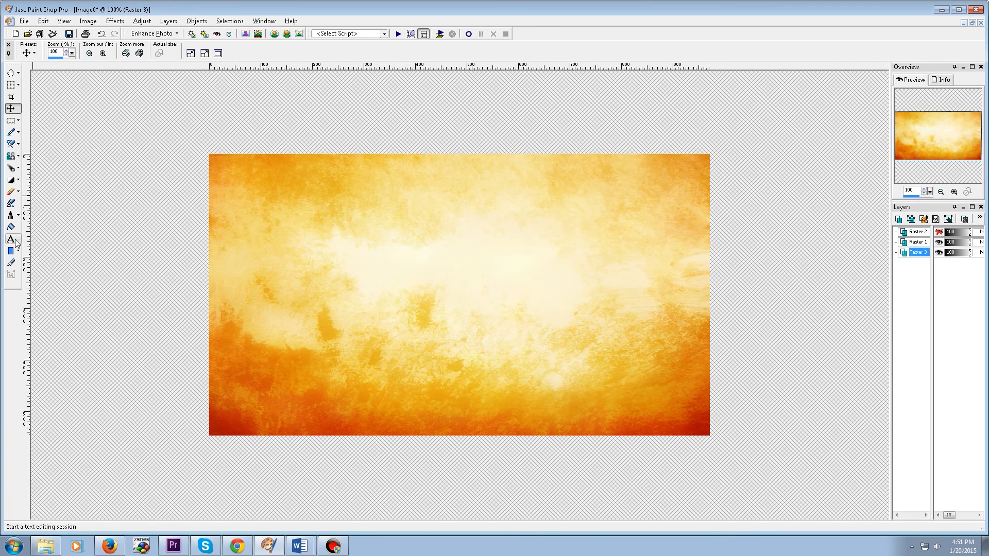
left_click(392, 280)
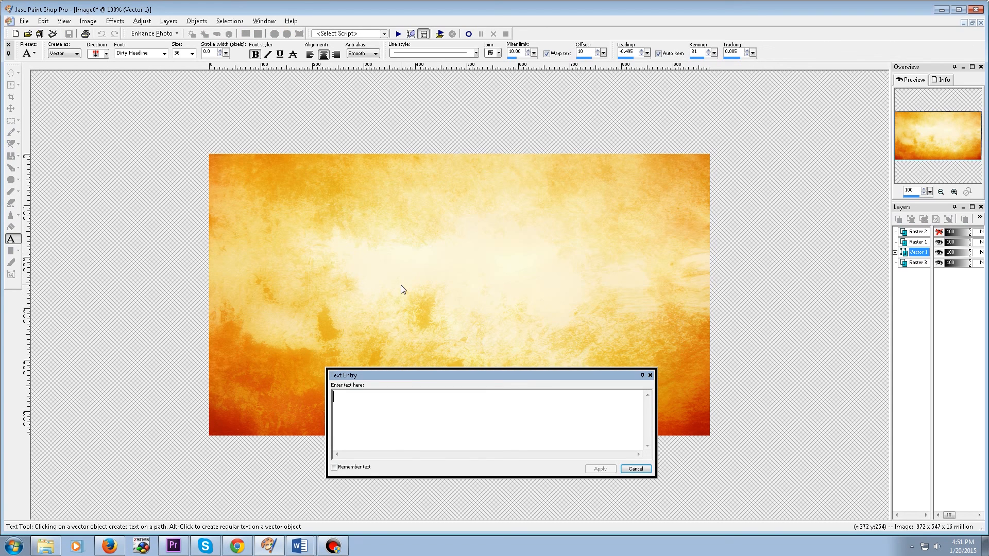
type("BLO")
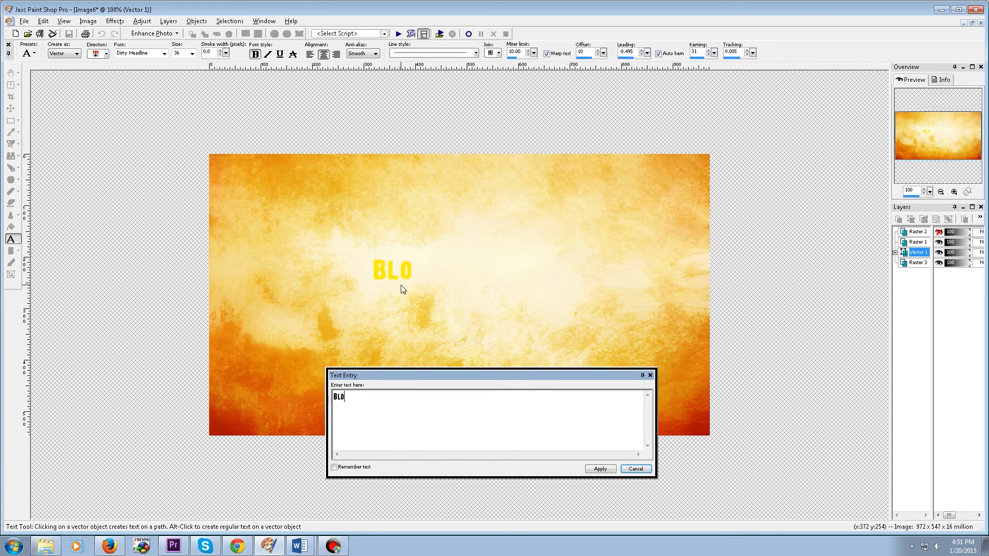
type("OD 2")
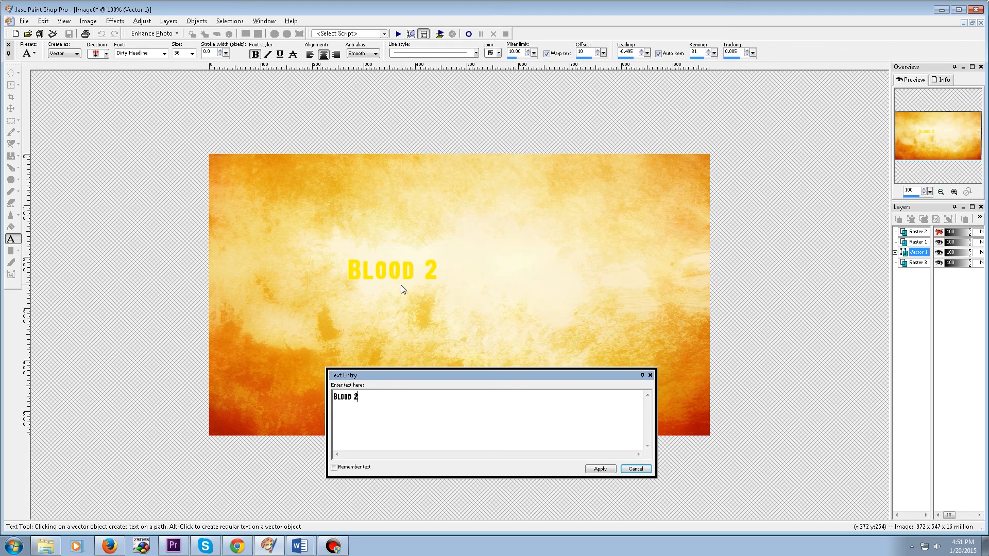
key("BackSpace")
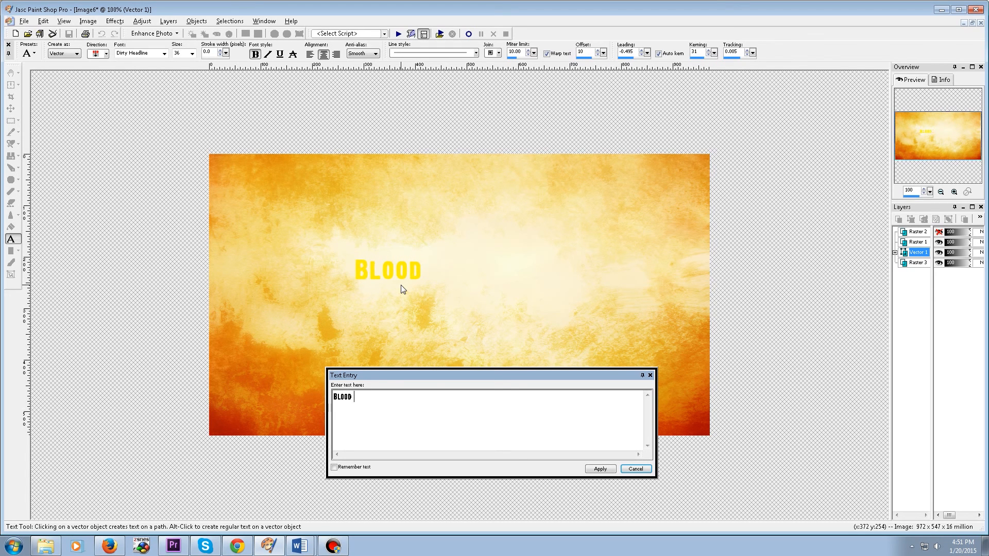
type("II")
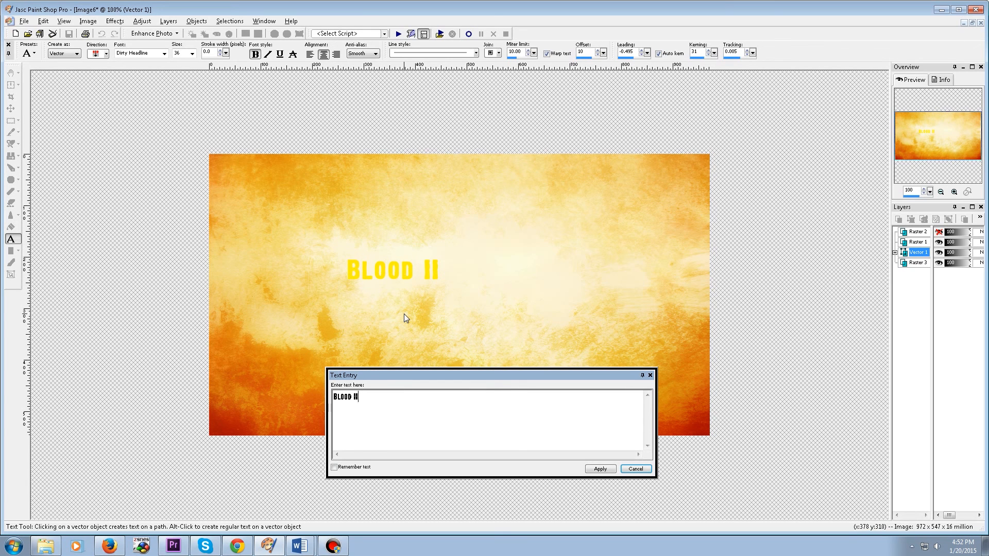
left_click(599, 469)
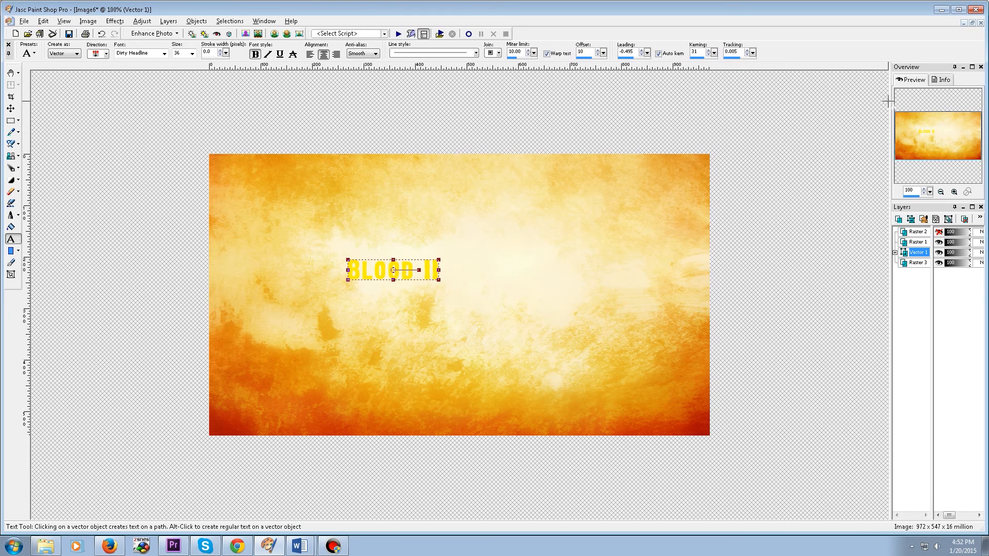
- Show the Materials palette and open the "Blood II" vector text for editing
left_click(72, 18)
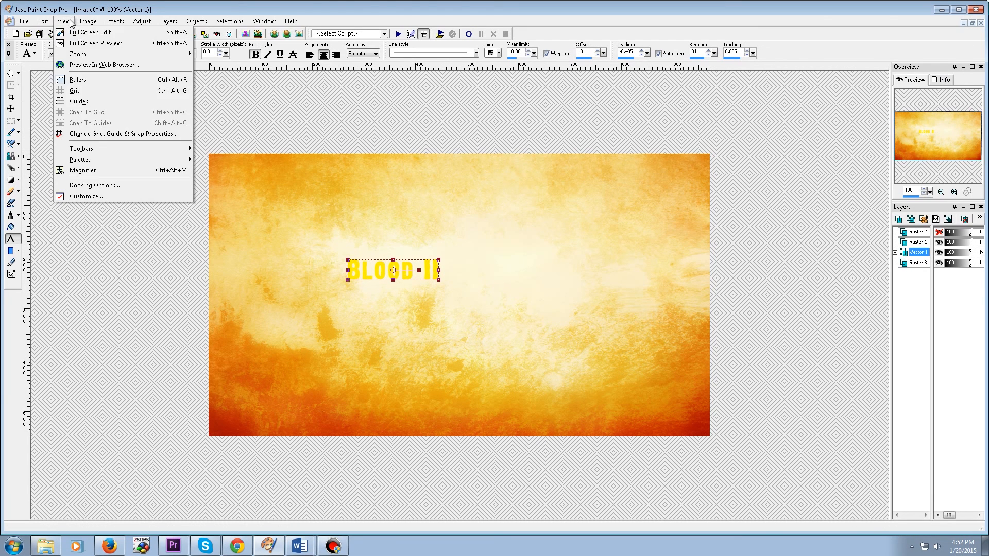
mouse_move(143, 151)
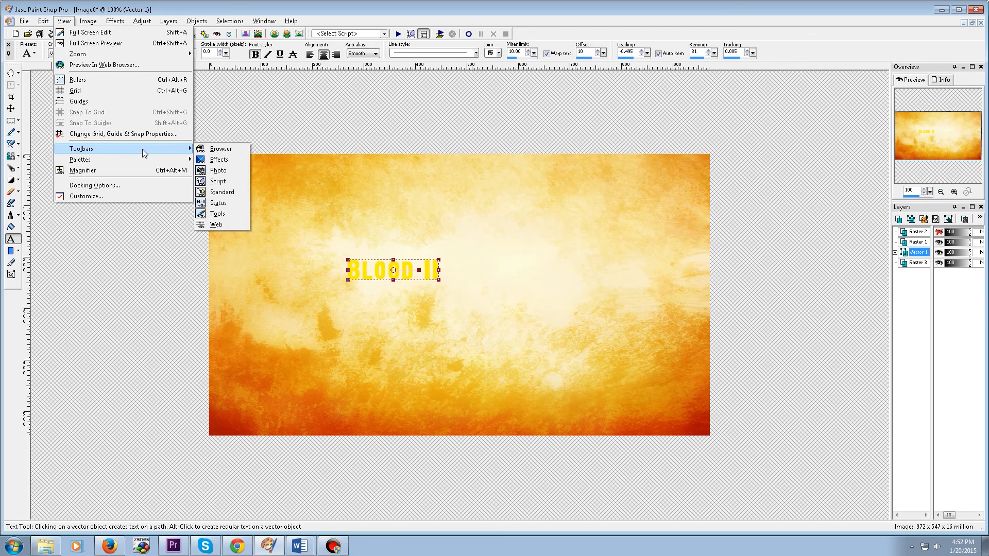
mouse_move(169, 163)
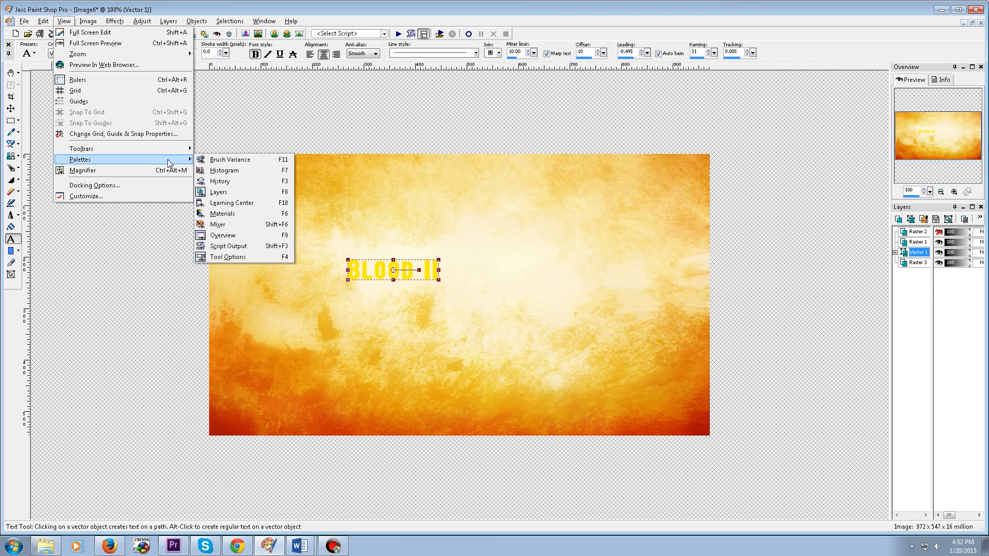
left_click(234, 214)
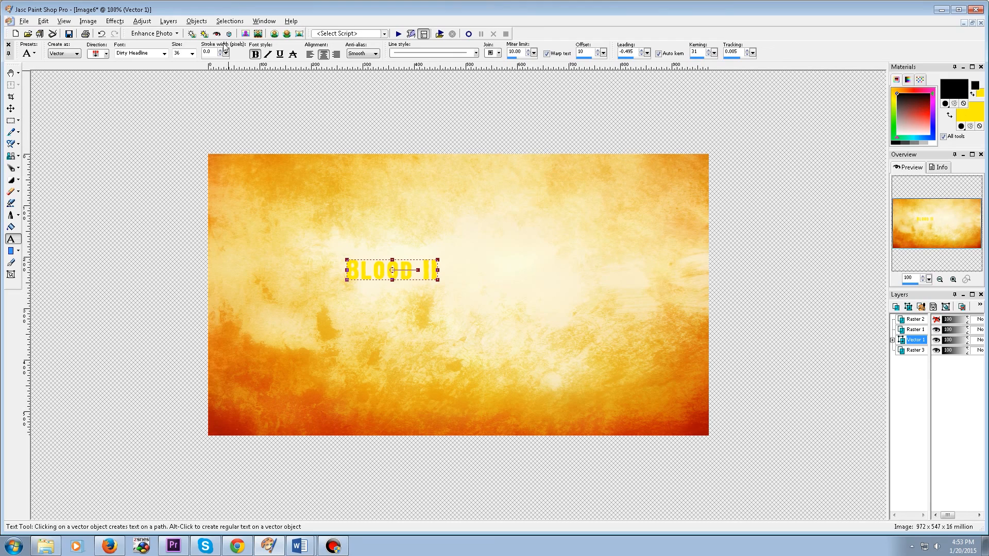
right_click(365, 274)
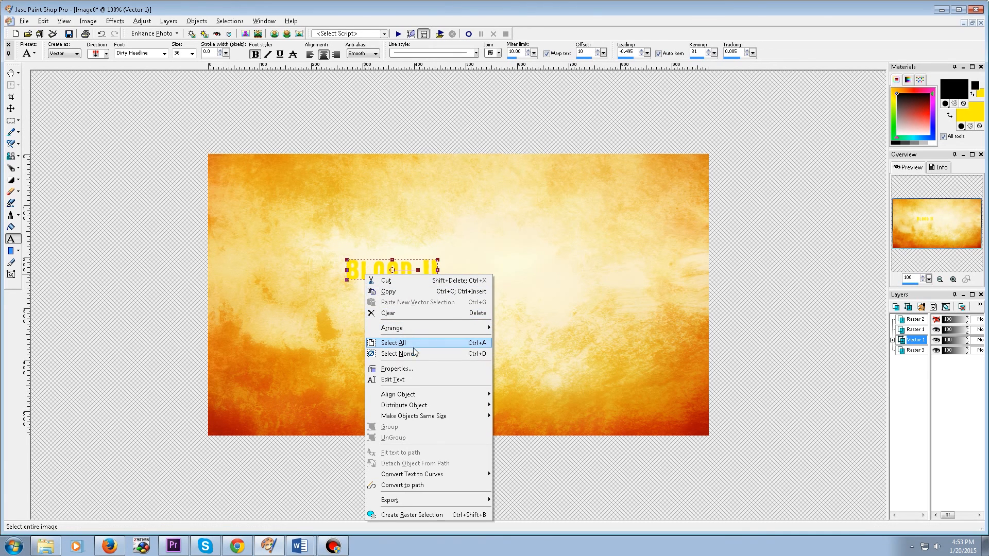
left_click(412, 379)
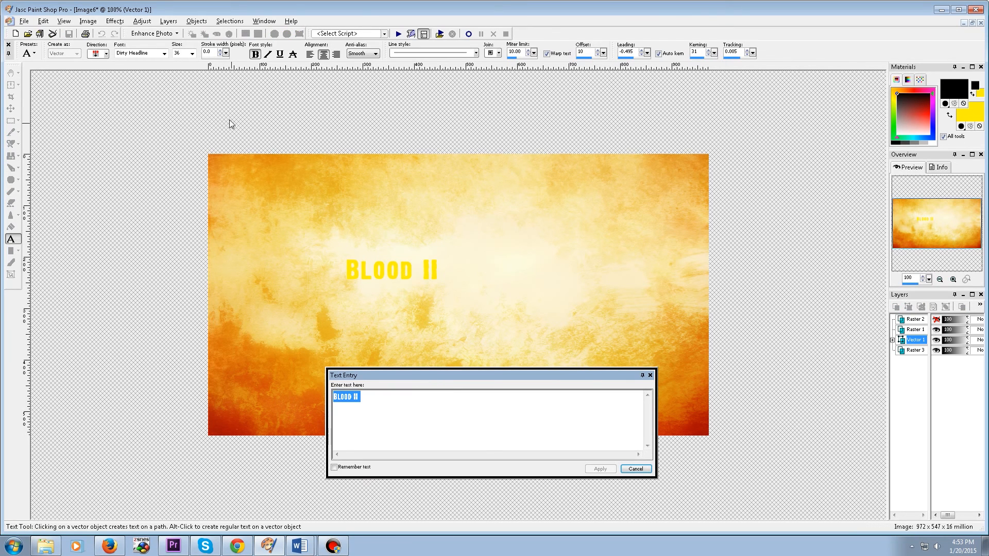
- Try a 2.0-pixel stroke on the "Blood II" text, and return the stroke width to 0.0
left_click(221, 51)
left_click(220, 51)
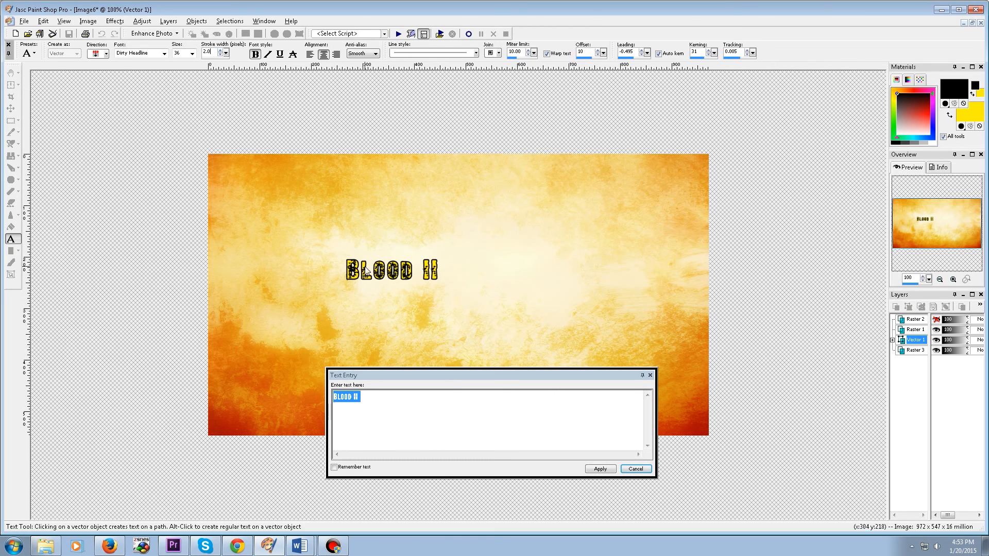
left_click(220, 54)
left_click(220, 54)
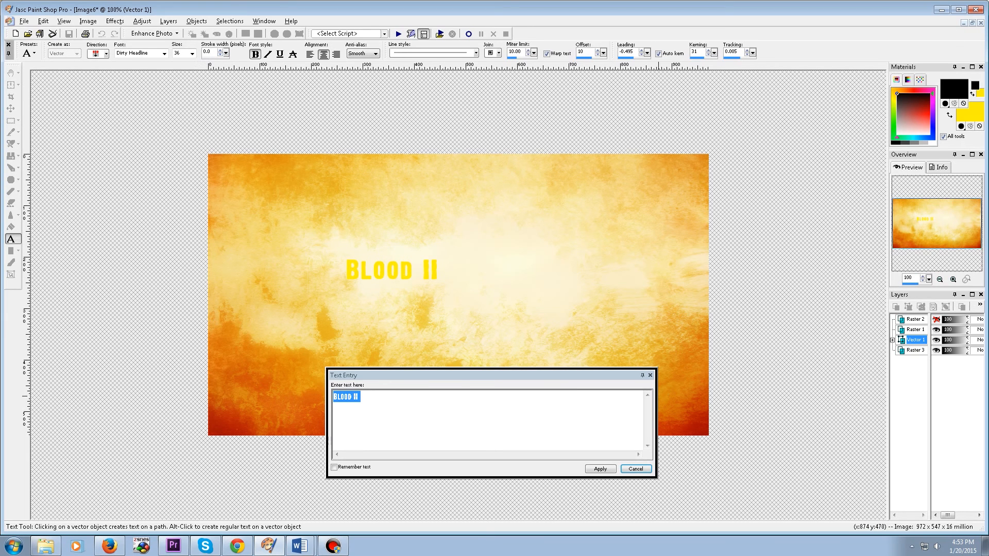
- Set the "Blood II" text to size 72 with a dark red fill (#a60400) and apply the edit
left_click(191, 53)
left_click(187, 151)
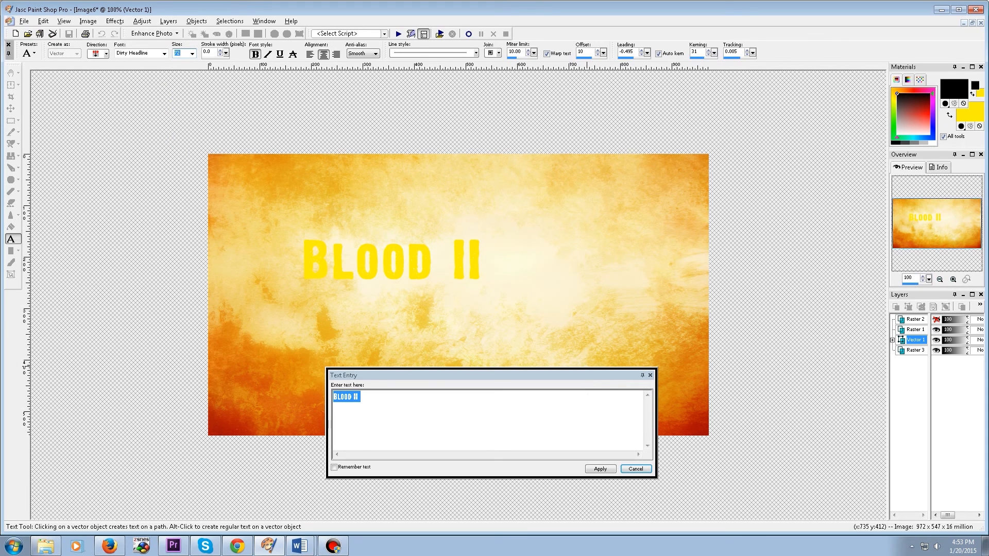
left_click(978, 112)
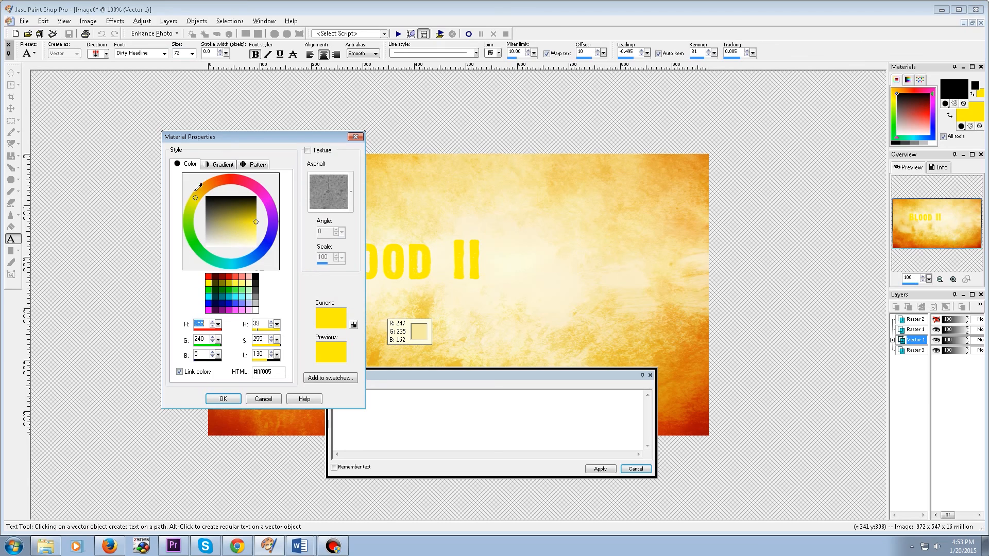
left_click(220, 182)
left_click_drag(222, 180, 235, 174)
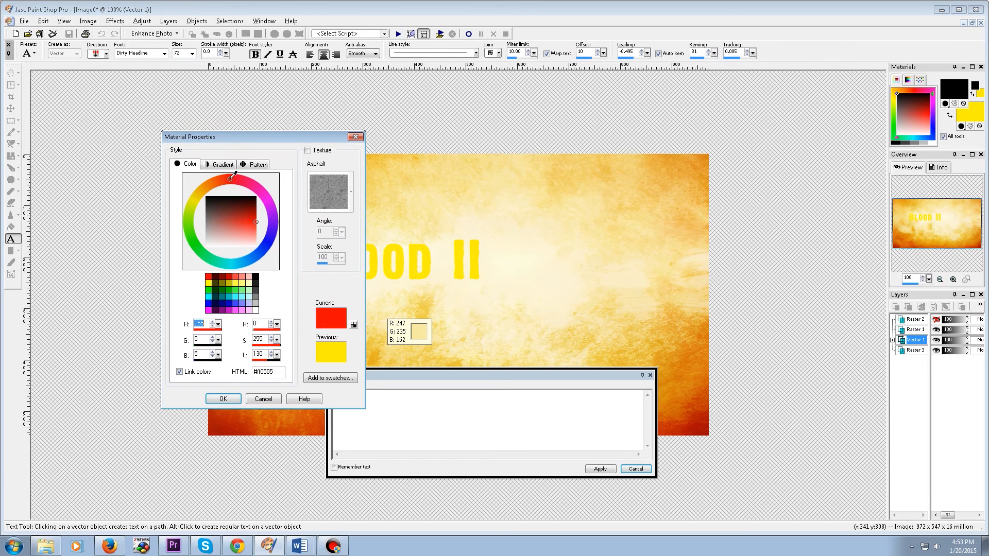
left_click_drag(253, 209, 267, 207)
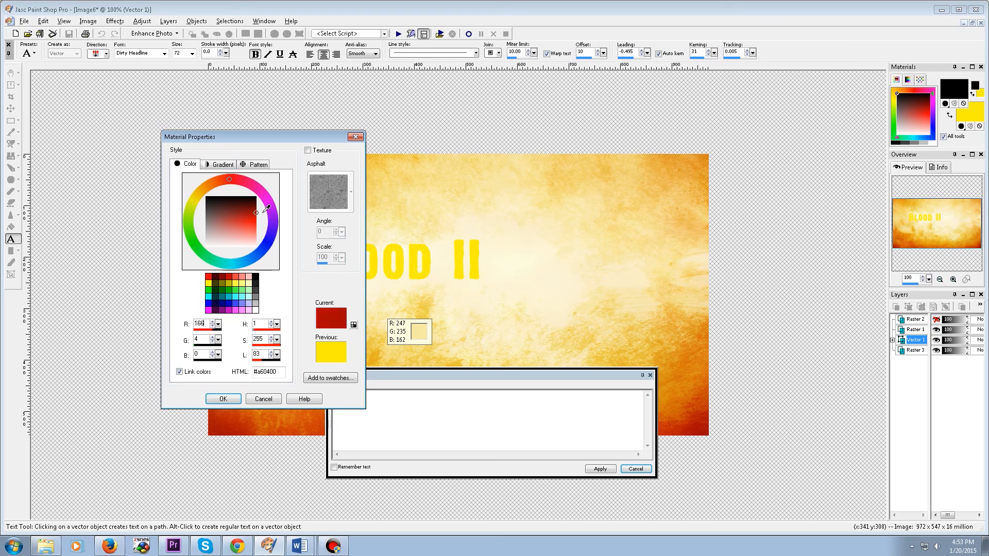
left_click(223, 398)
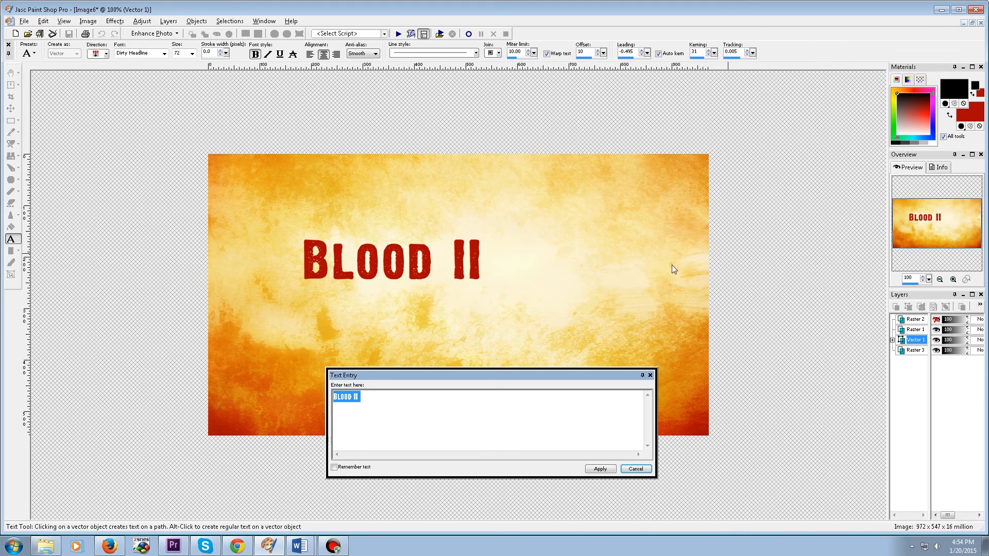
left_click(600, 470)
- Enlarge the "Blood II" text by about a third and move it to the middle of the canvas
left_click_drag(481, 281, 539, 294)
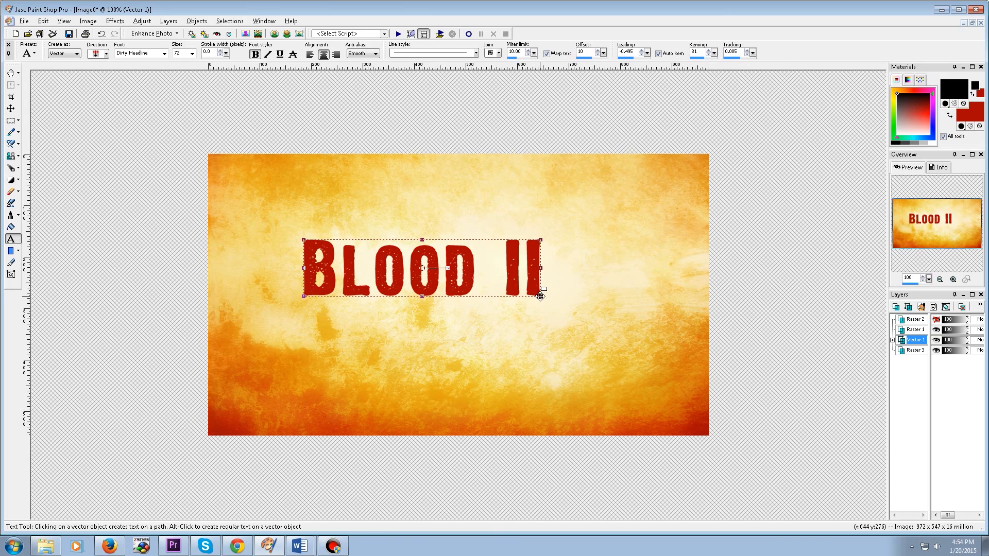
left_click_drag(421, 267, 463, 282)
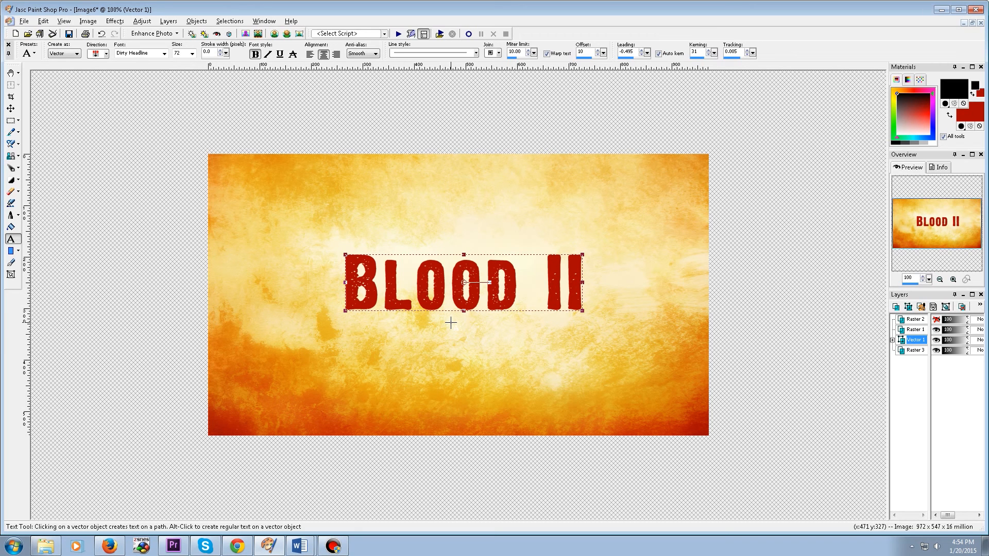
- Start a new vector text reading "THE CHOSEN" over the lower left part of the "Blood II" title
left_click(11, 240)
left_click(372, 318)
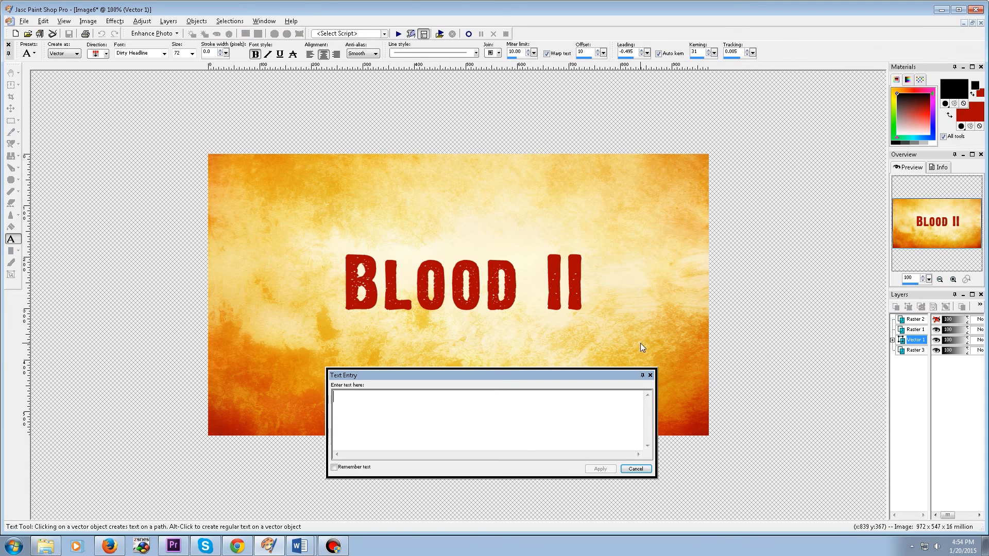
type("THE")
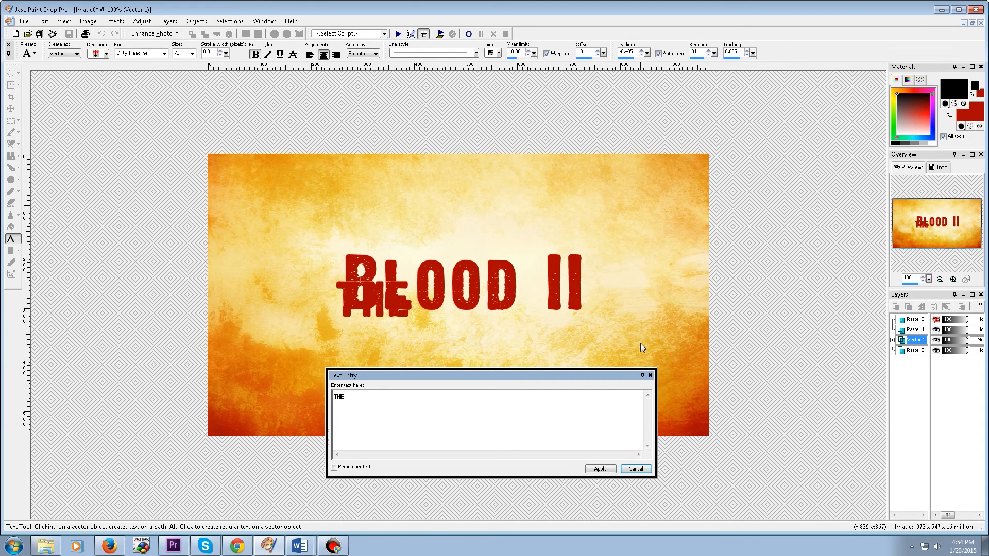
type(" C")
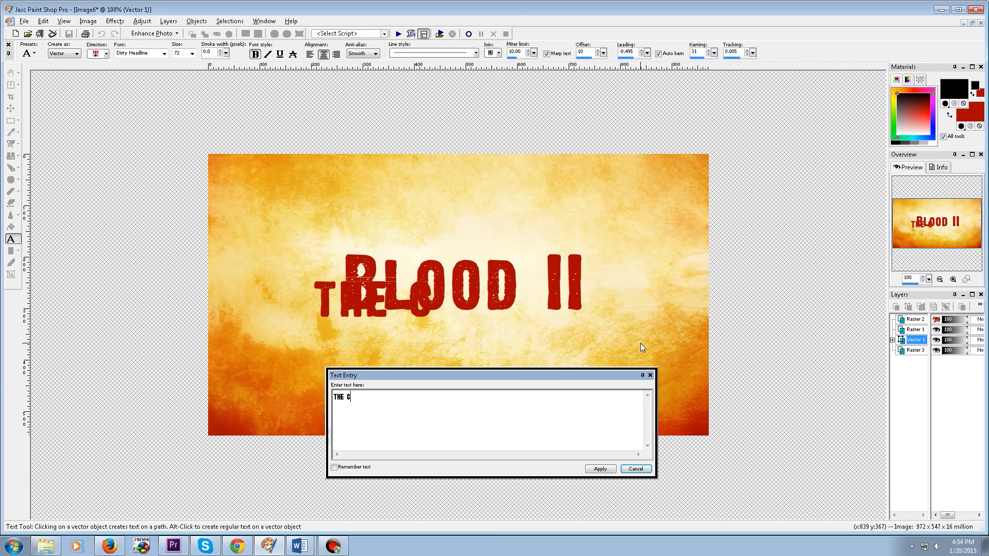
type("HOSEN")
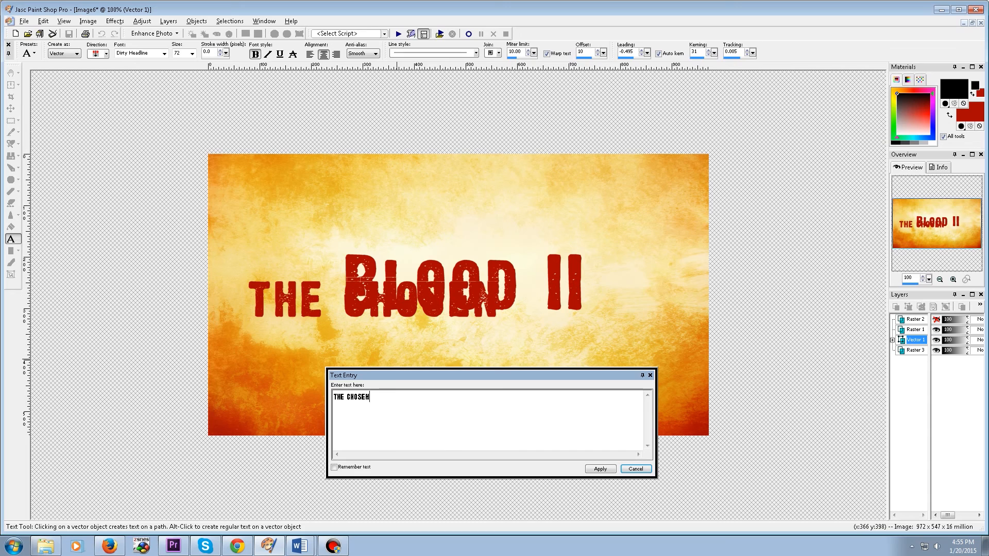
- Set the "THE CHOSEN" text to size 36 with a black fill (#000000) and apply it
key("ctrl+a")
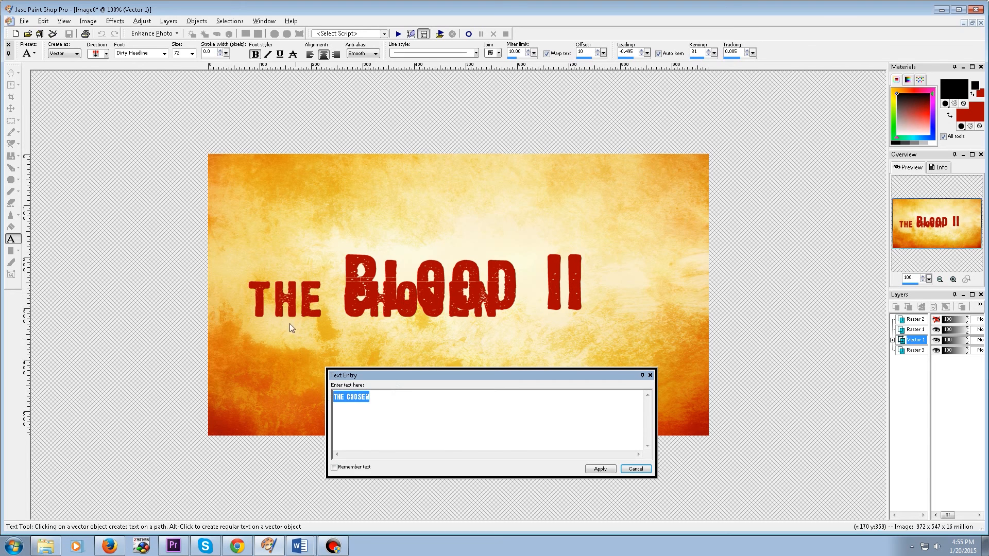
left_click(193, 54)
left_click(181, 141)
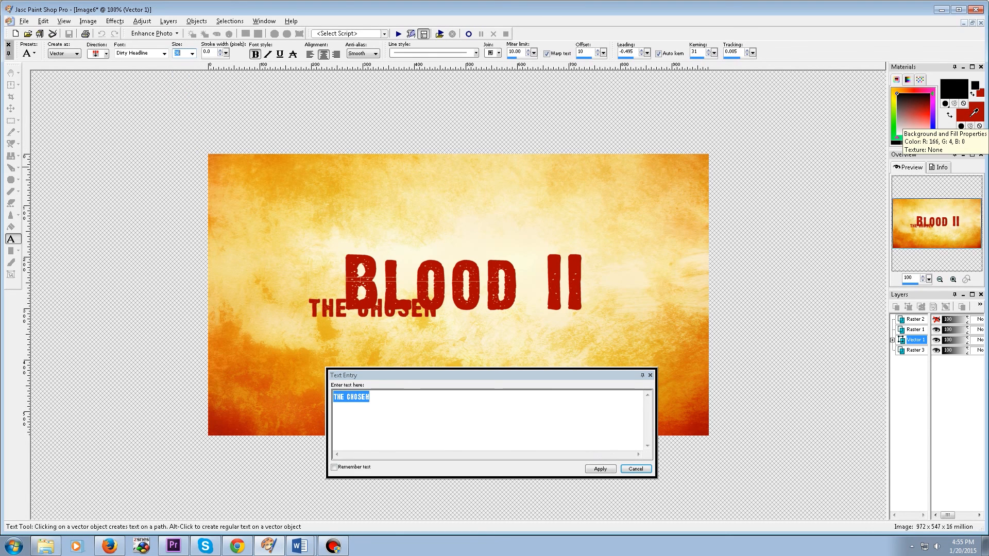
left_click(971, 112)
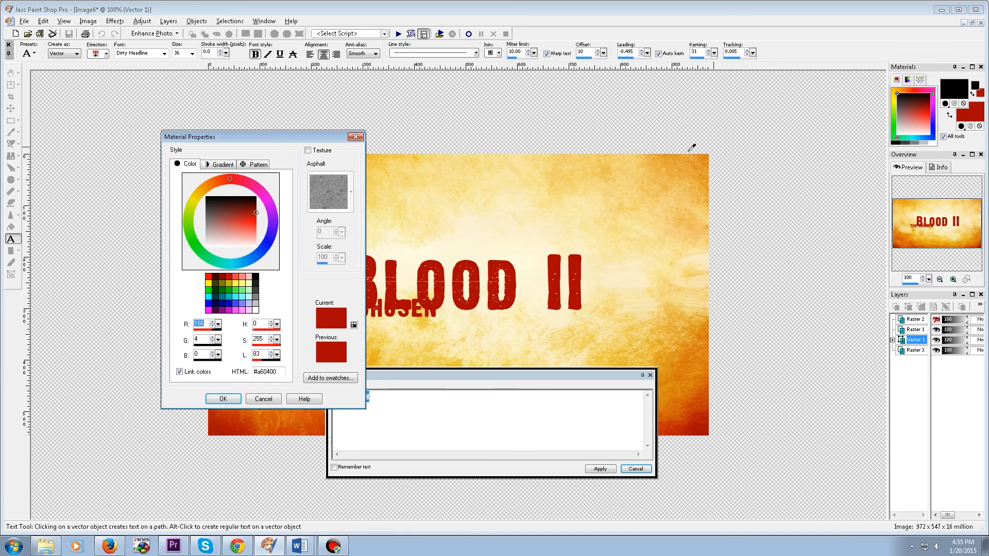
left_click(255, 197)
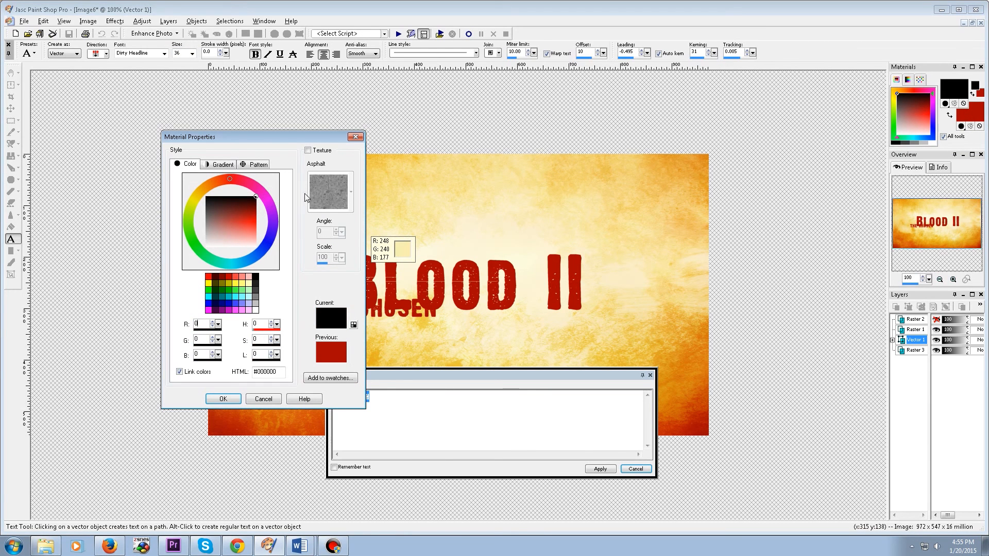
left_click(232, 400)
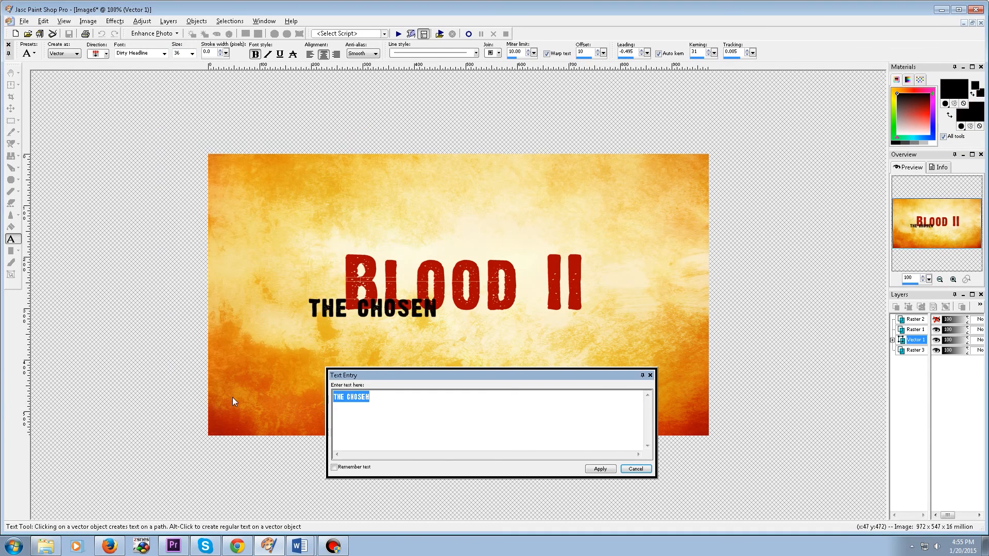
left_click(600, 469)
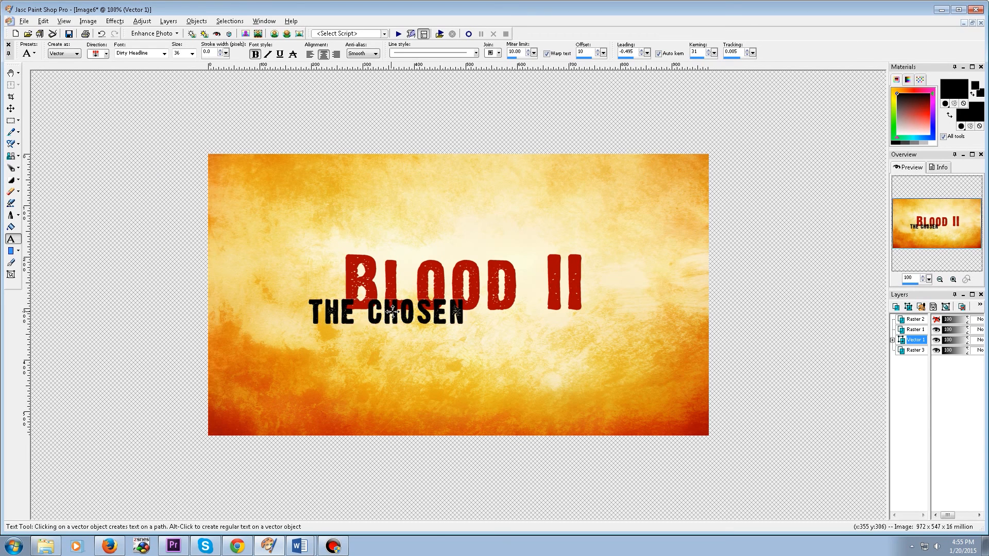
- Resize "THE CHOSEN" to be somewhat narrower than the "Blood II" title and centre it directly beneath that title
left_click_drag(383, 314, 453, 315)
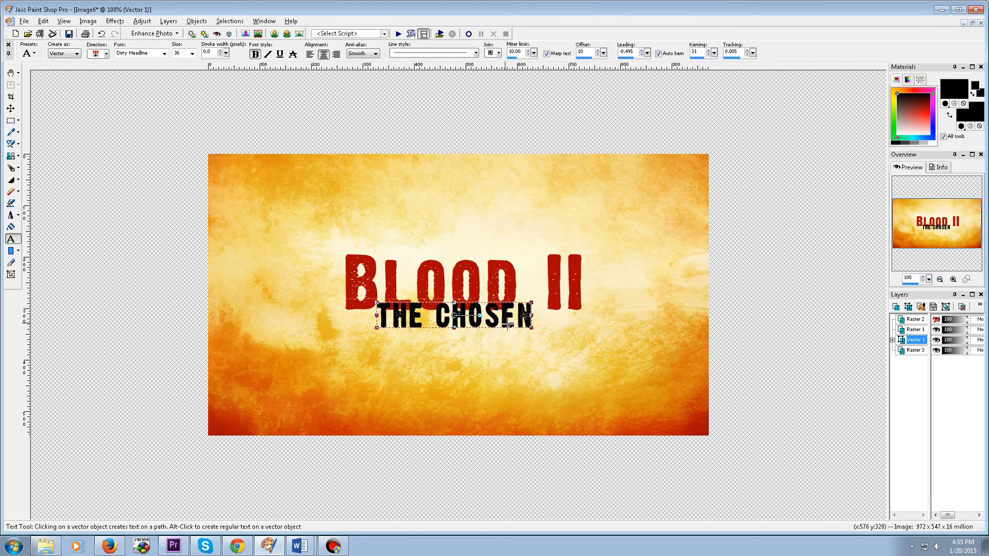
left_click_drag(531, 328, 580, 336)
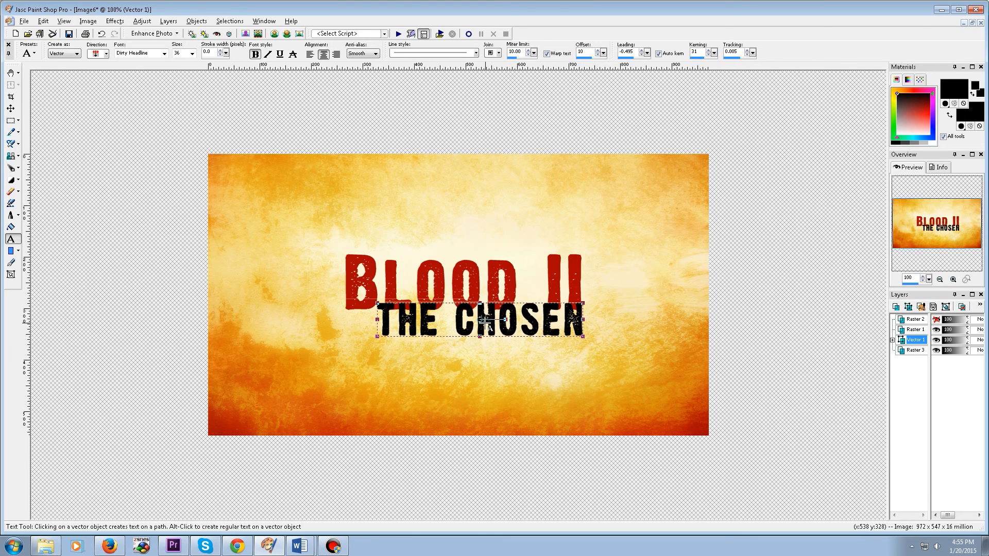
left_click_drag(480, 320, 453, 323)
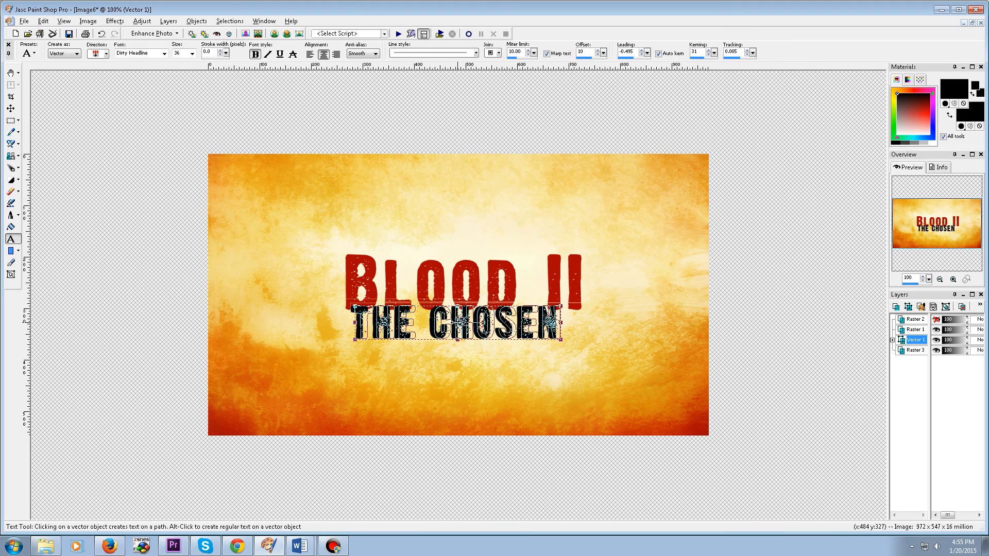
left_click_drag(557, 340, 531, 332)
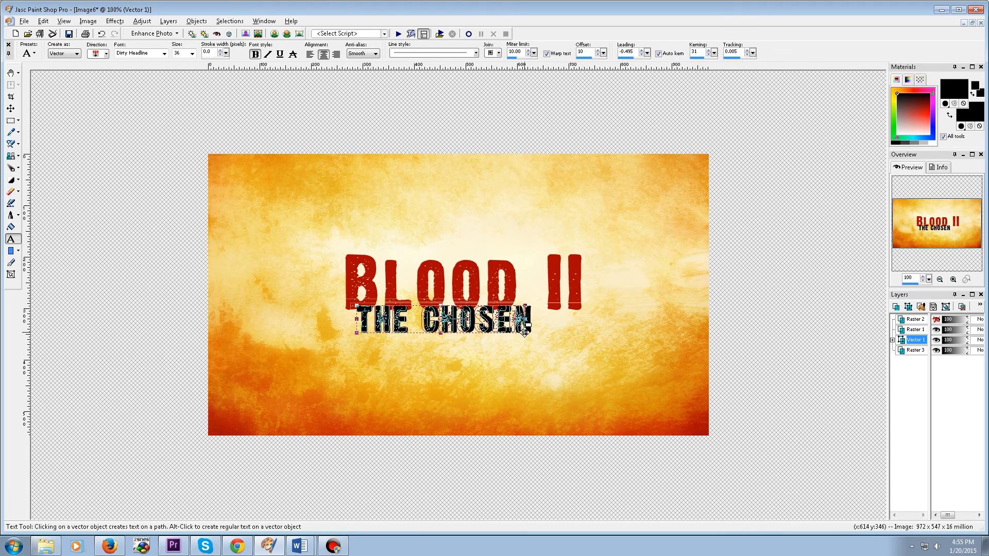
left_click_drag(444, 319, 462, 320)
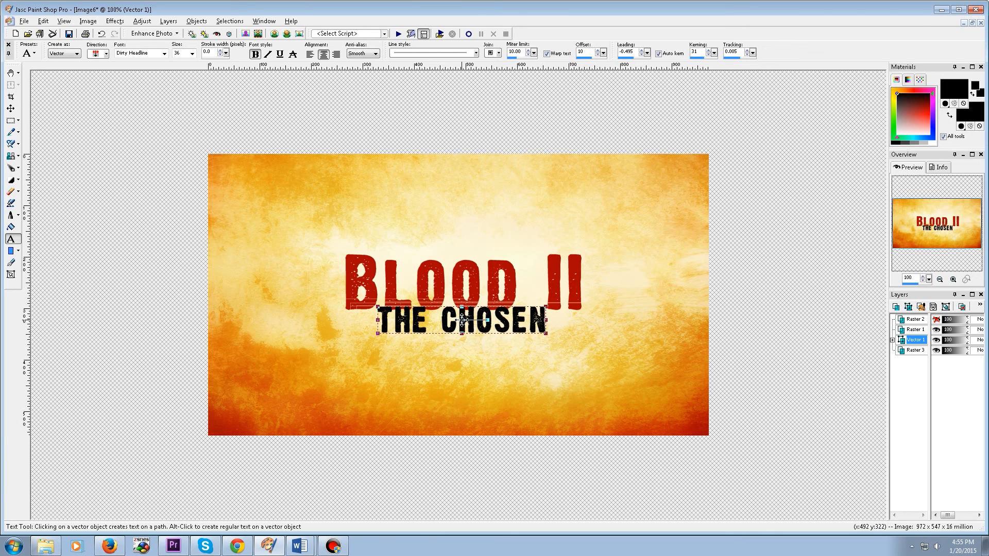
left_click_drag(461, 320, 461, 318)
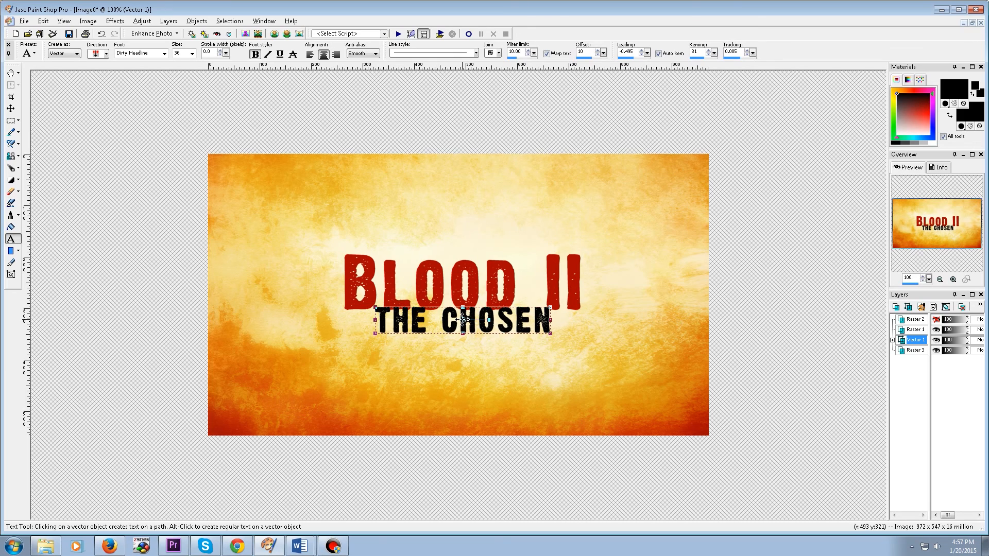
- Make the Raster 2 face layer visible and move the Vector 1 text layer to the top of the layer stack
left_click(10, 108)
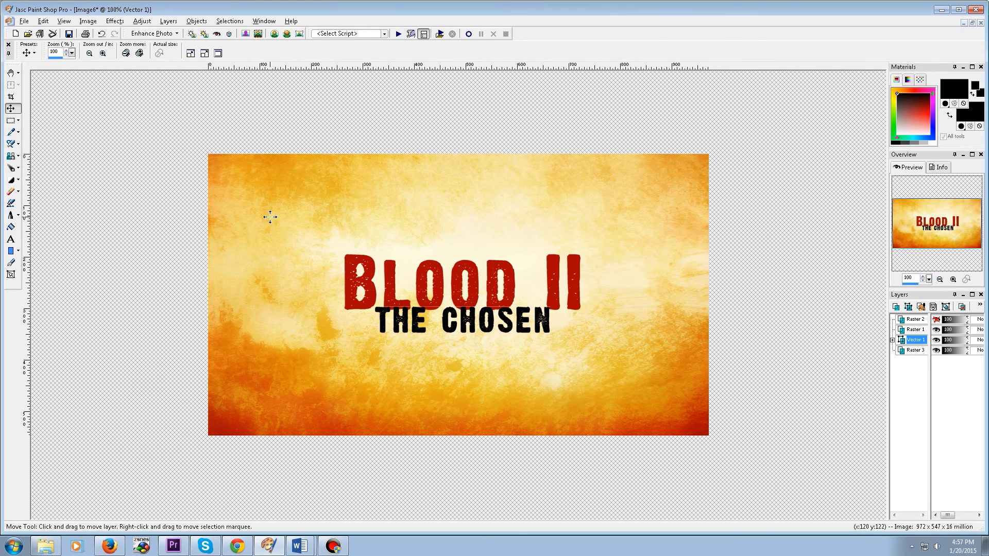
left_click(935, 320)
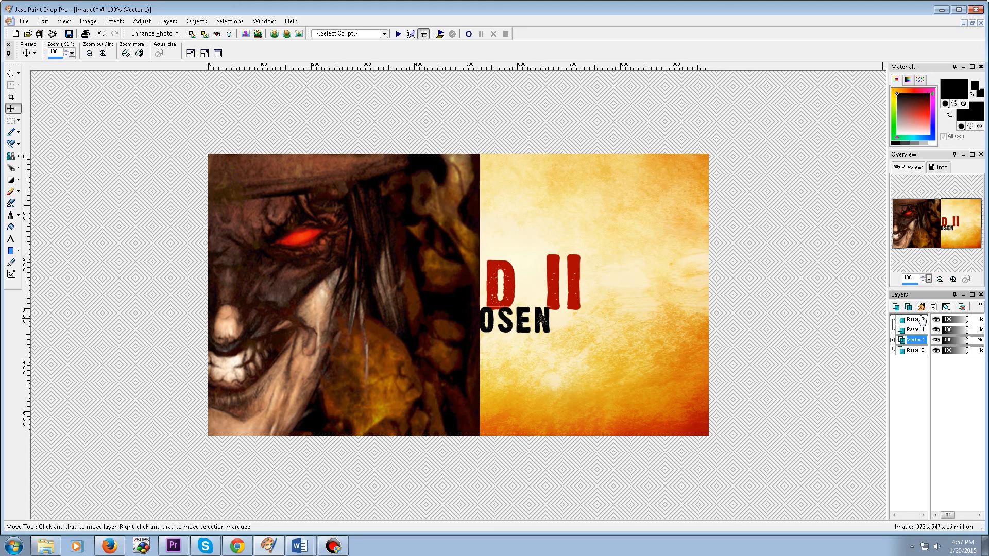
left_click_drag(921, 320, 922, 317)
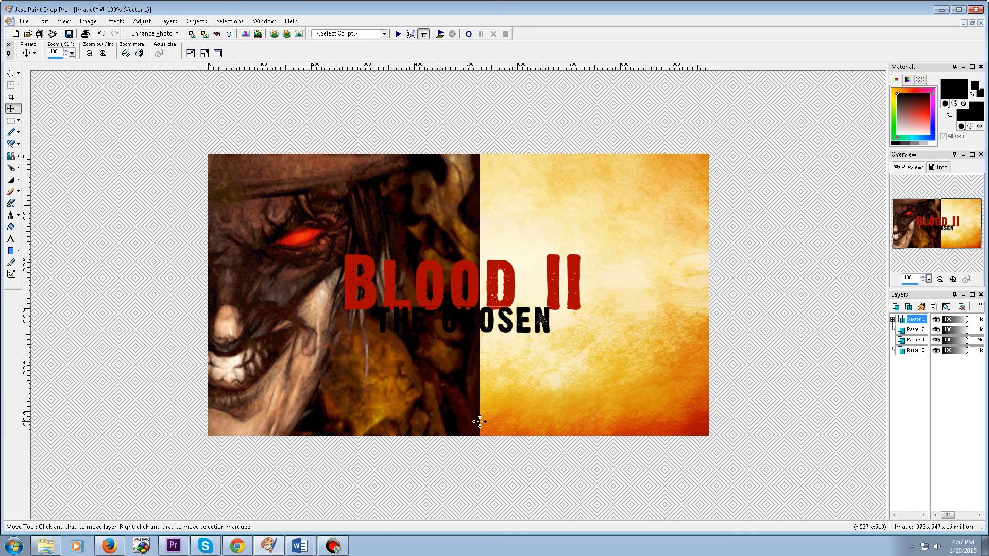
mouse_move(911, 334)
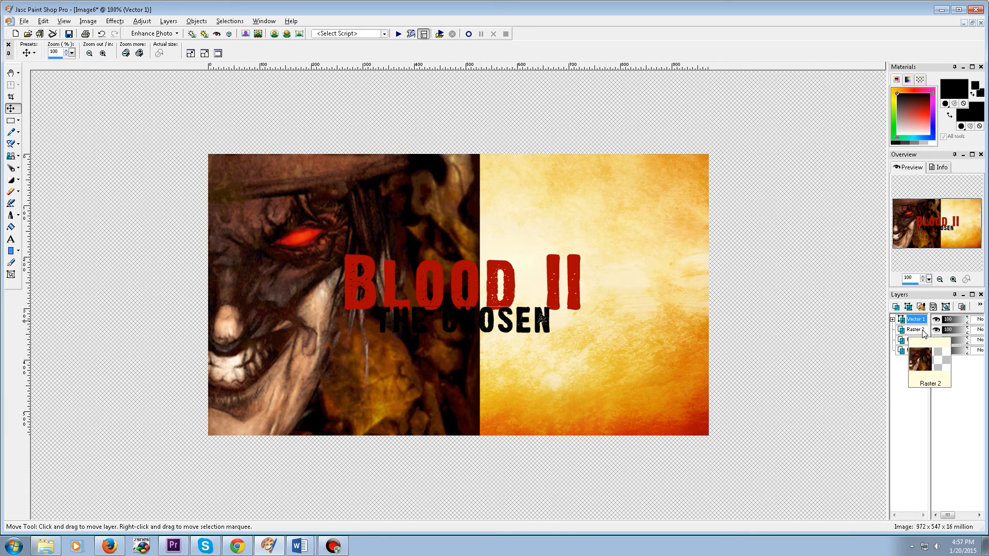
- Erase the face layer Raster 2's hard edge beside the golden background with a soft round eraser, size 256 and hardness 0
left_click(926, 329)
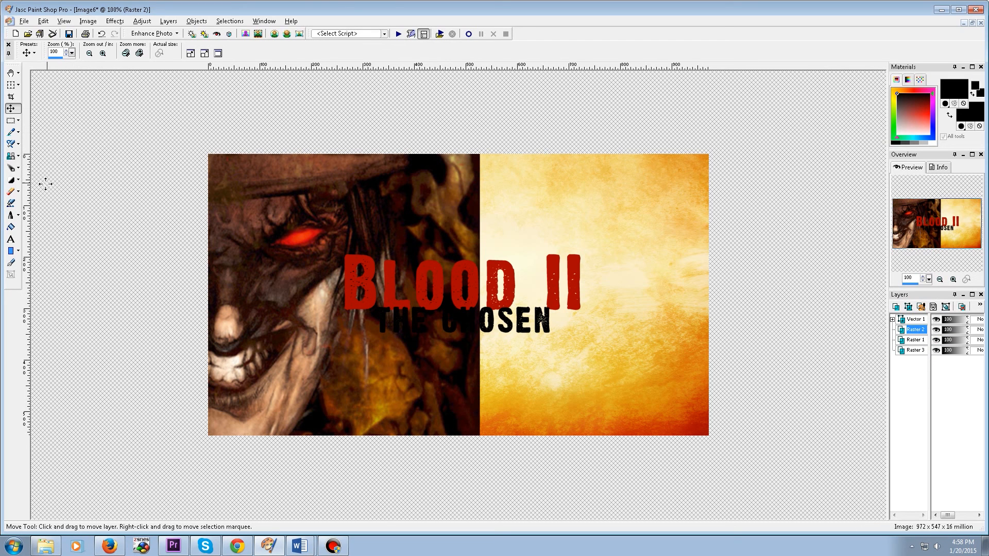
left_click(11, 192)
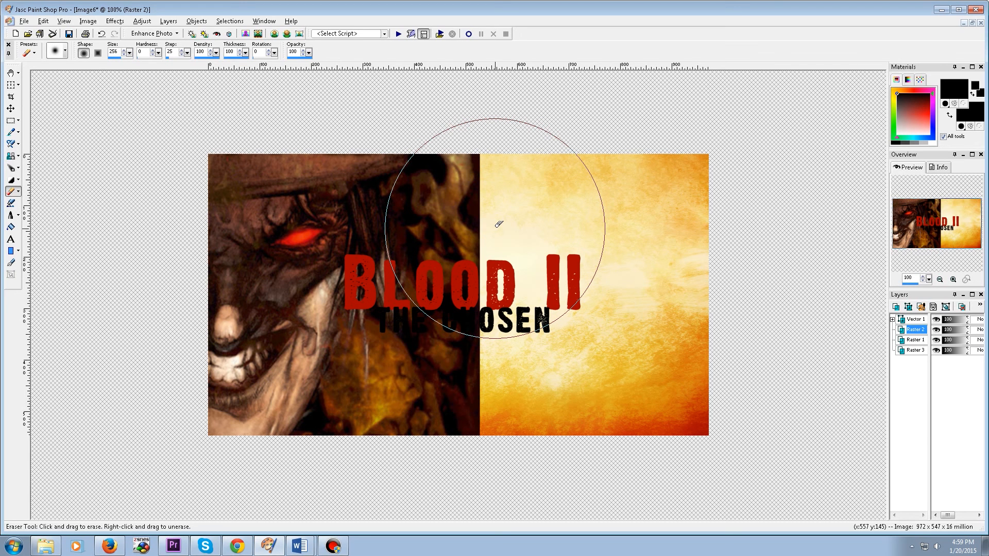
mouse_move(499, 223)
left_mouse_down()
mouse_move(514, 163)
mouse_move(516, 254)
mouse_move(490, 412)
mouse_move(456, 455)
mouse_move(448, 420)
mouse_move(437, 455)
mouse_move(411, 459)
mouse_move(406, 440)
mouse_move(423, 401)
mouse_move(495, 273)
mouse_move(476, 378)
mouse_move(431, 448)
mouse_move(507, 172)
left_mouse_up()
left_click(513, 183)
left_click(514, 172)
left_click(513, 164)
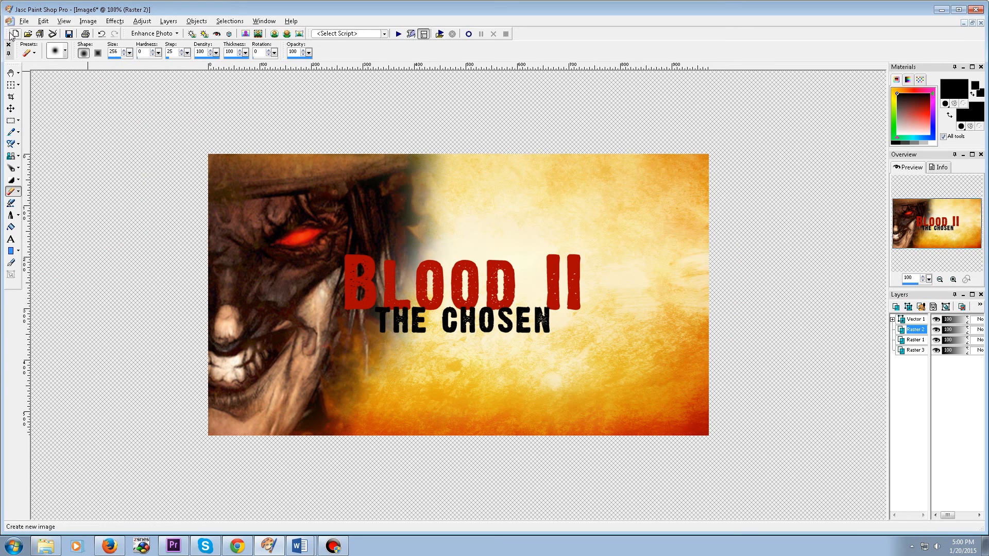
- Open the green-screen photo IMG_0125 from the subscorppics folder
left_click(28, 33)
scroll(577, 237, "down", 1)
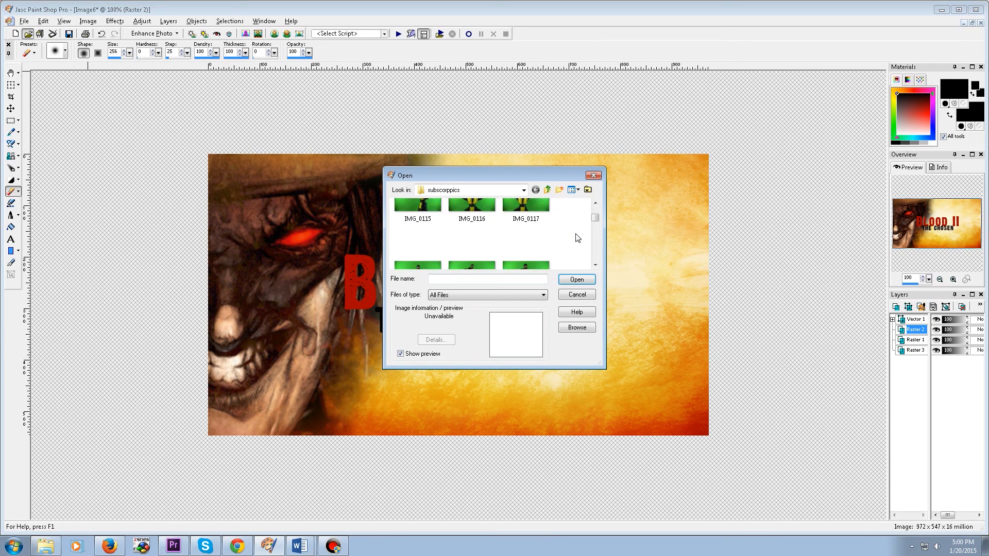
scroll(578, 237, "down", 2)
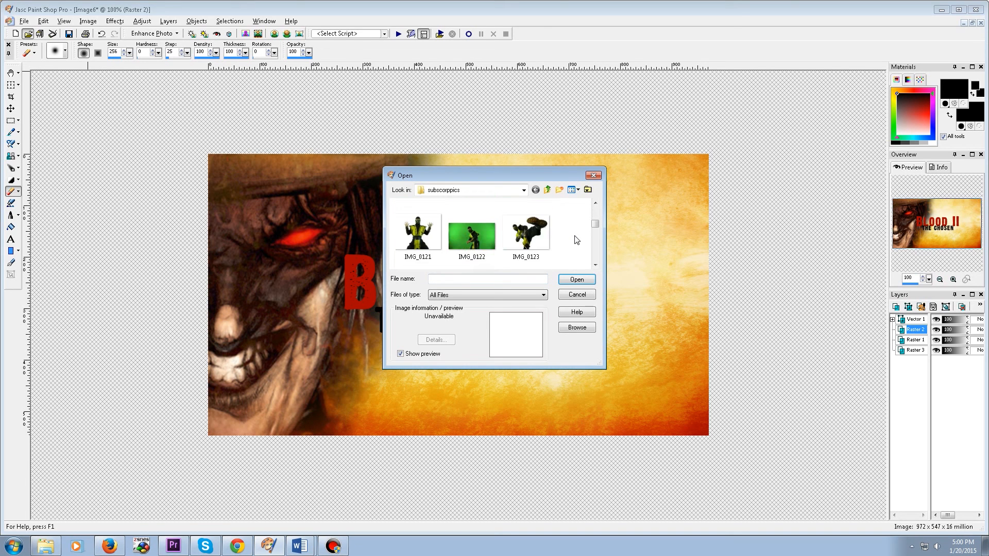
scroll(576, 240, "down", 1)
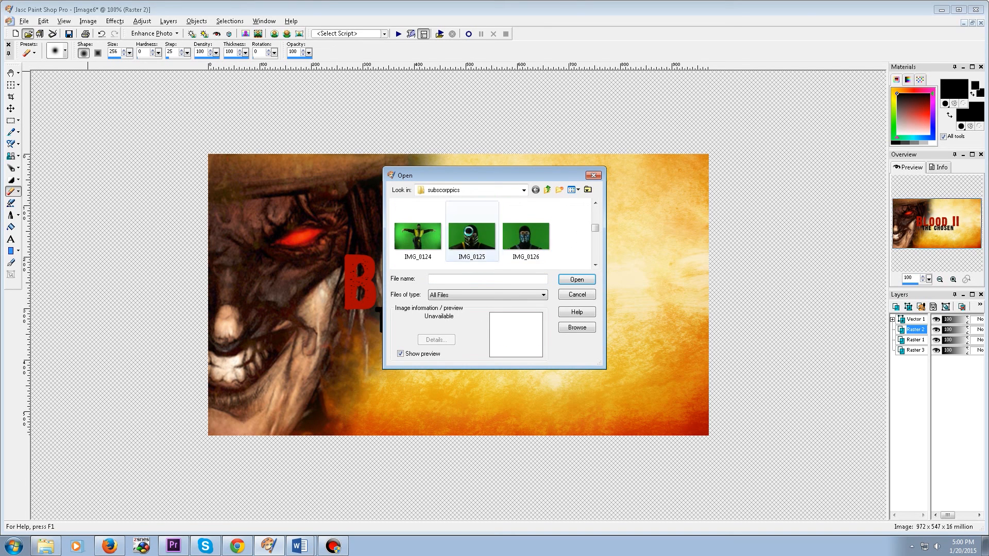
left_click(471, 233)
left_click(576, 279)
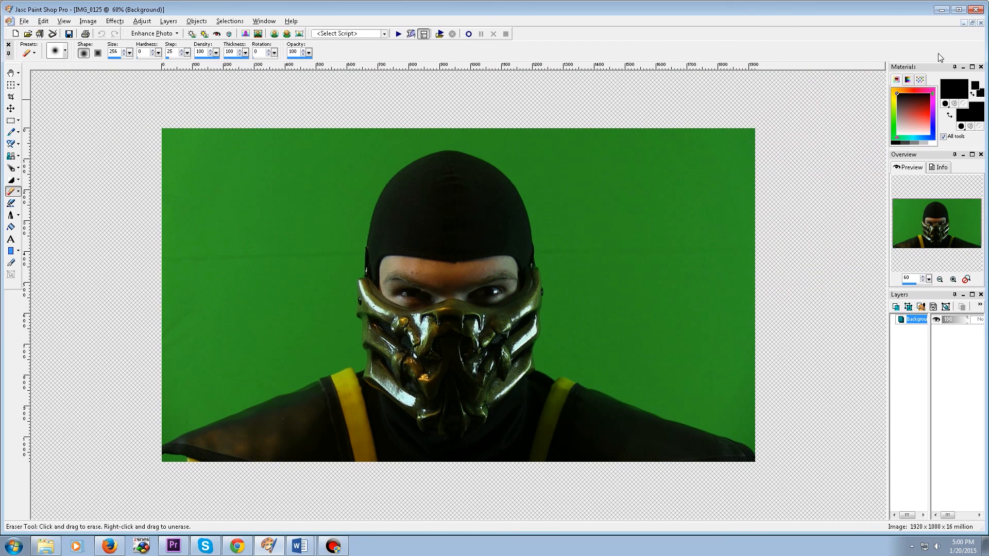
left_click(972, 23)
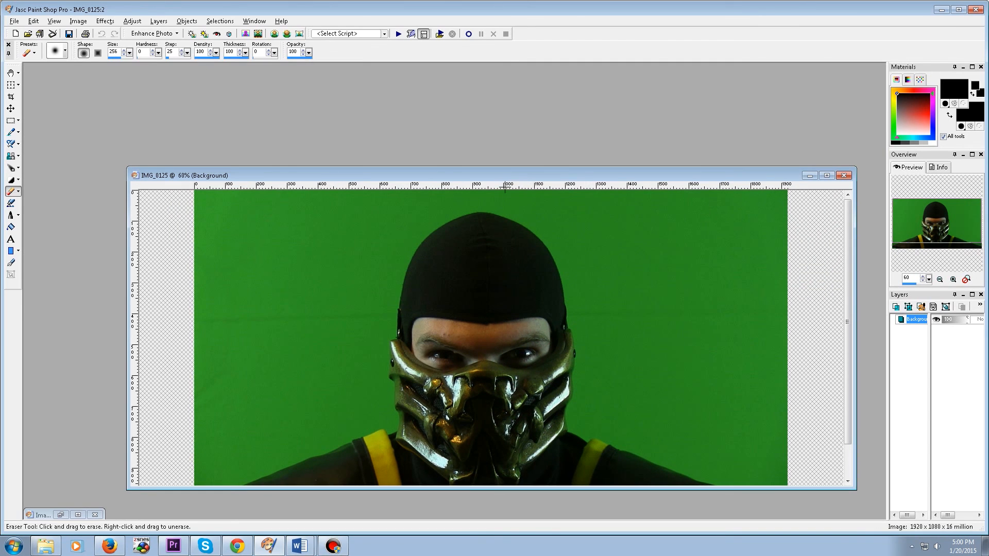
left_click_drag(498, 175, 449, 174)
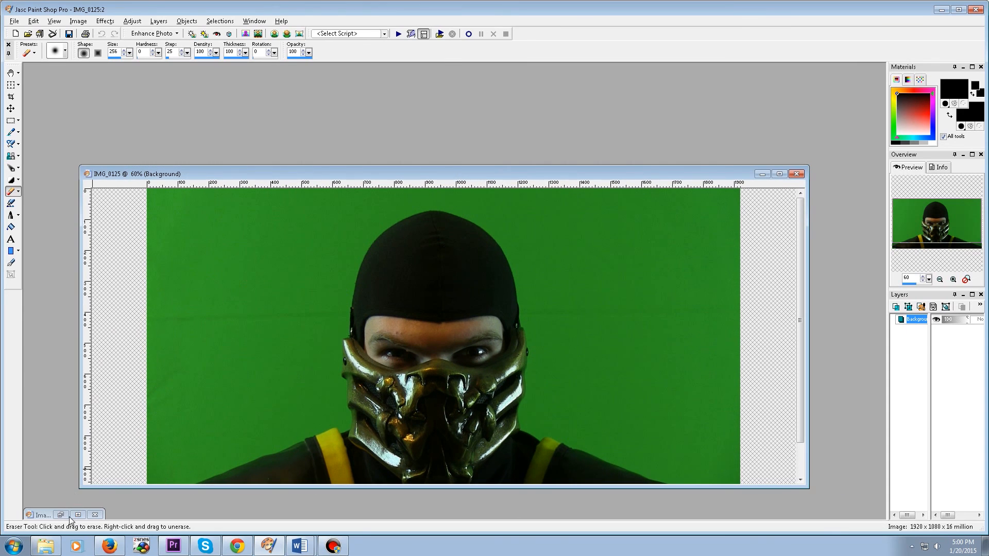
left_click(64, 515)
left_click(963, 22)
left_click_drag(403, 173, 399, 119)
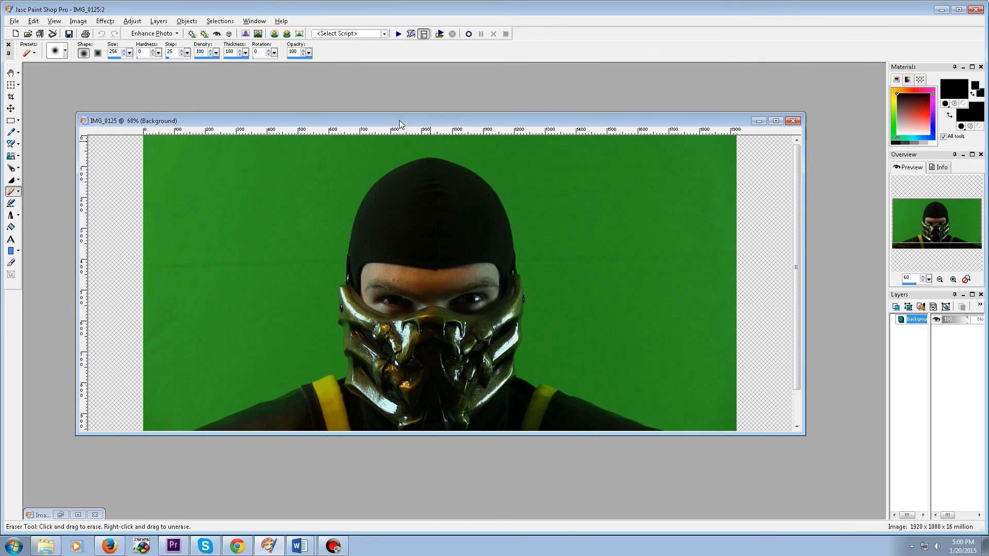
left_click(775, 120)
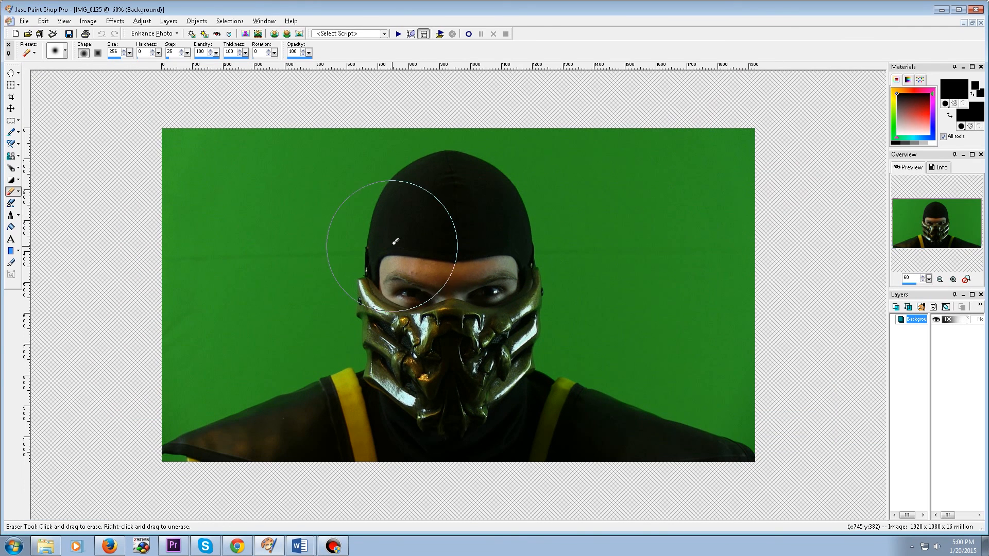
- Select a rectangle around the masked head and upper shoulders, reaching the photo's lower edge, and copy it
left_click(11, 123)
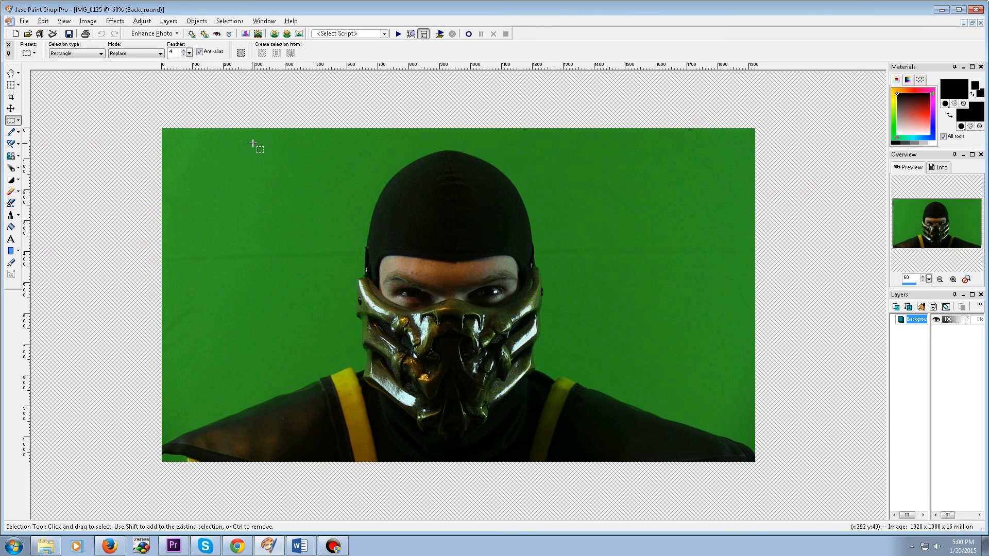
left_click_drag(284, 138, 622, 466)
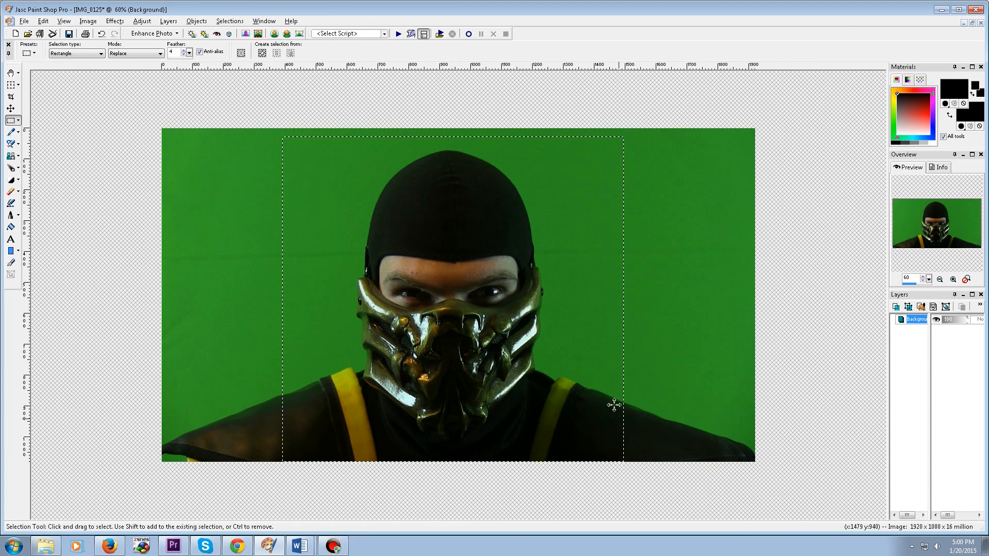
left_click(18, 122)
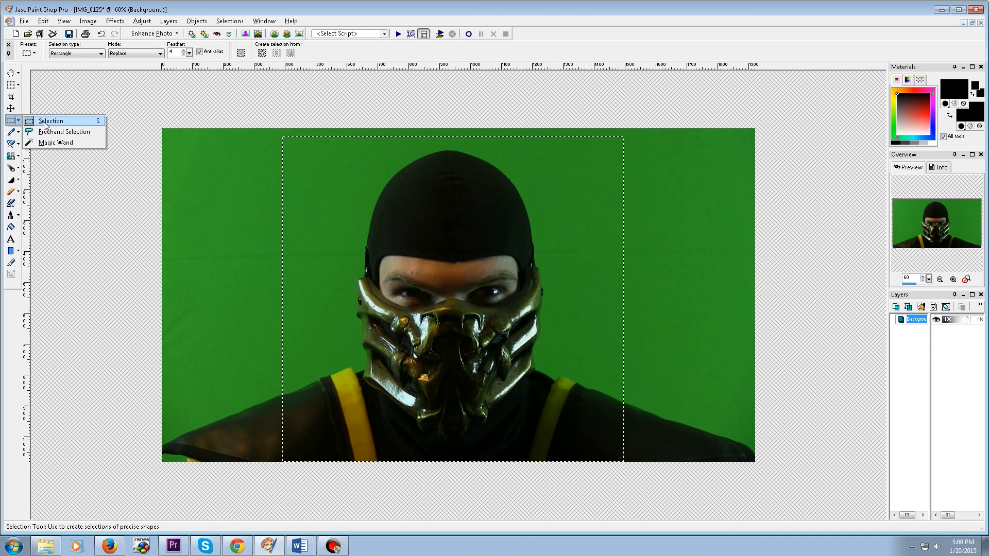
left_click(11, 123)
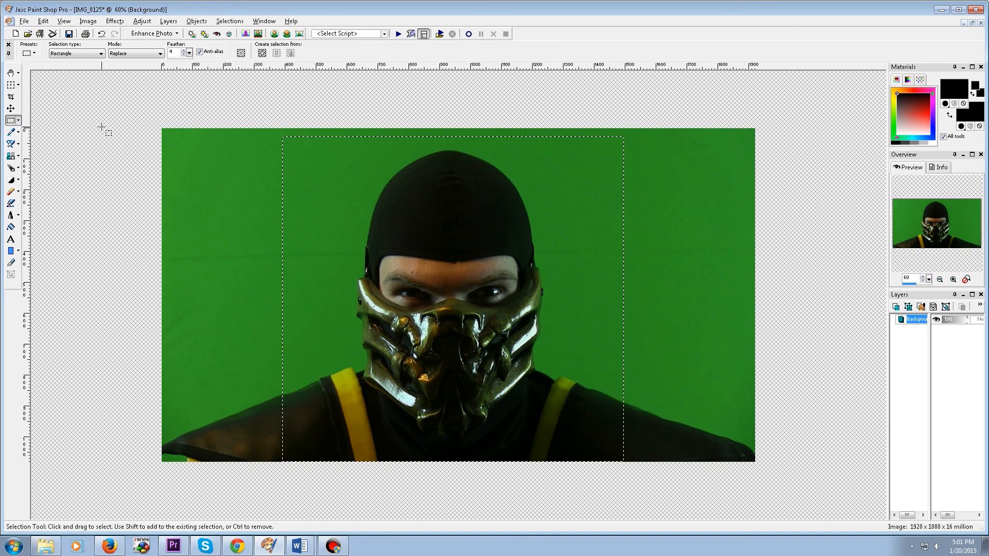
key("ctrl")
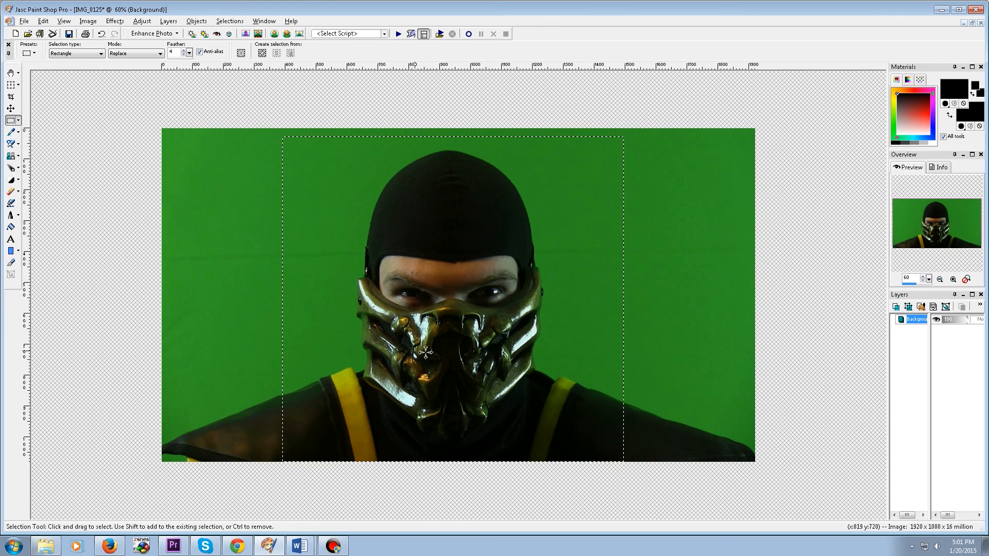
- Paste the copied masked head into the Blood II graphic as a new layer and hide the Vector 1 text layer
left_click(963, 24)
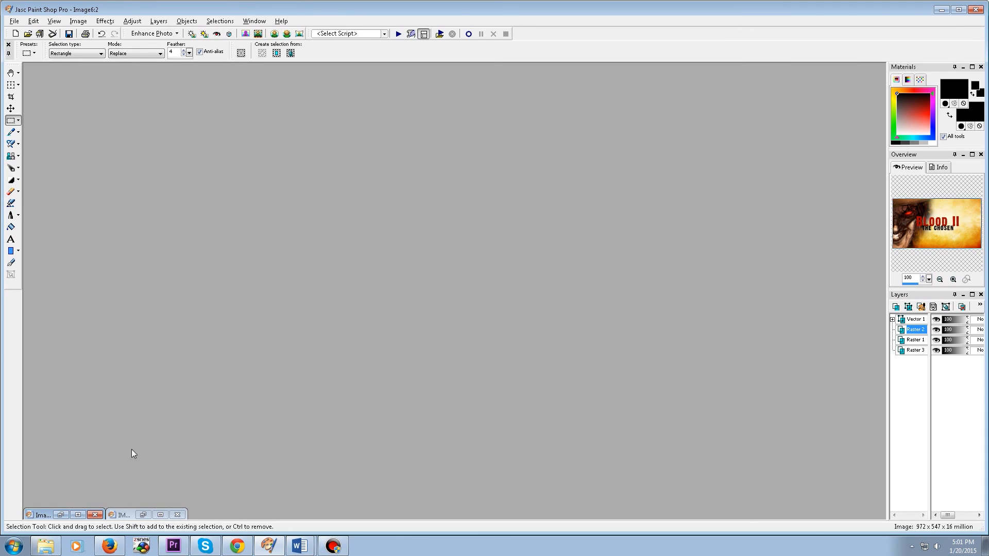
left_click(78, 514)
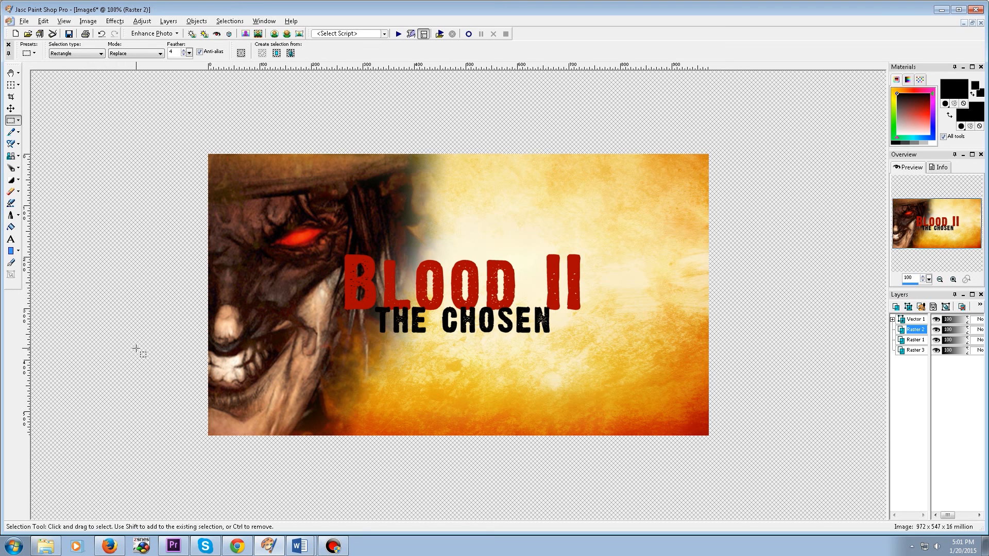
key("ctrl+l")
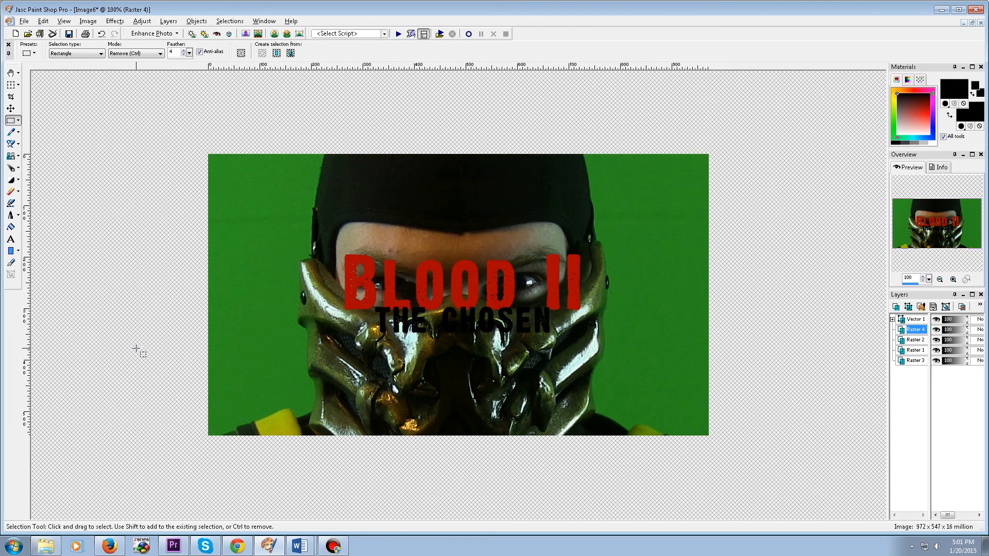
left_click(936, 320)
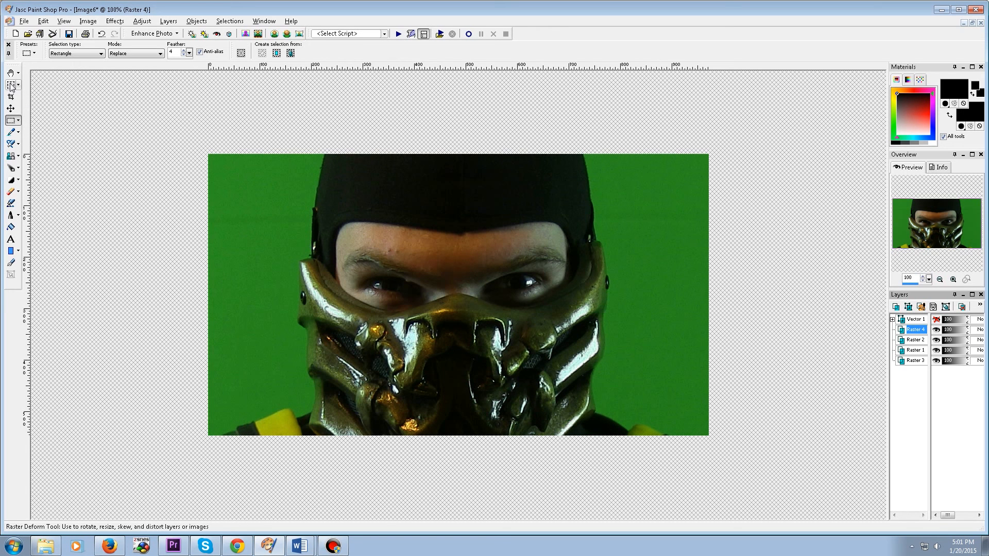
- Scale the pasted head layer Raster 4 to about 71% by 76% and place it over the right part of the graphic
left_click(11, 85)
scroll(211, 207, "down", 1)
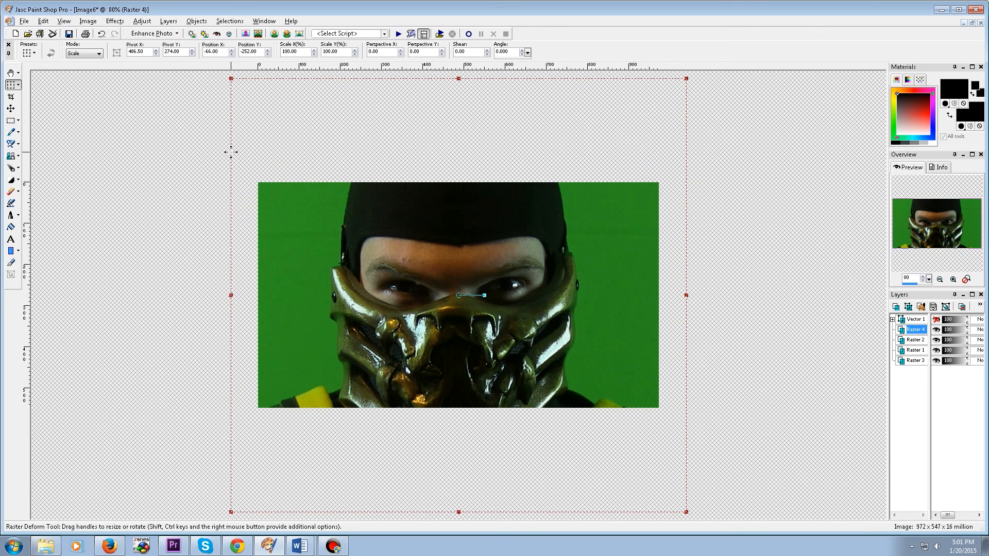
left_click_drag(230, 77, 409, 237)
left_click_drag(472, 335, 550, 264)
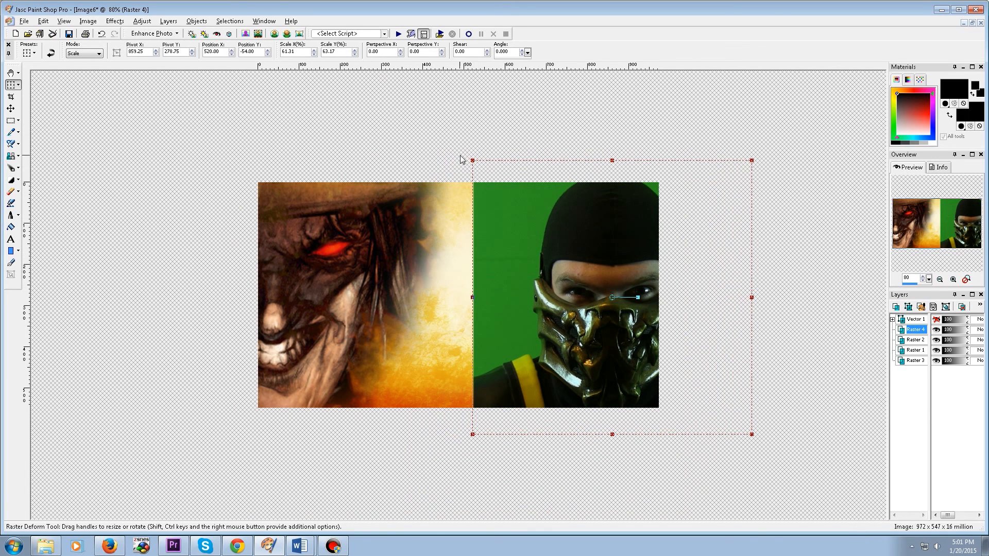
left_click_drag(472, 160, 427, 105)
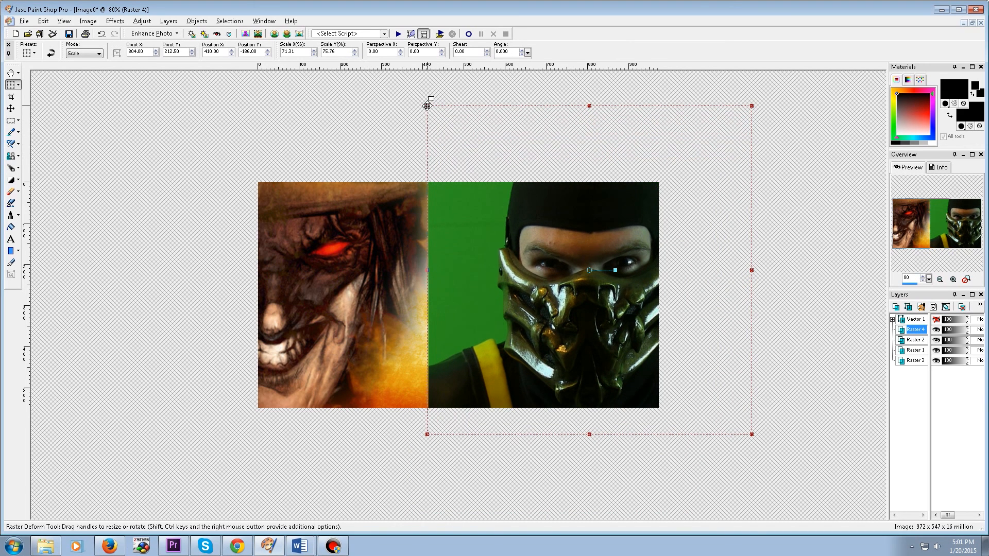
- Shift the masked head farther right to about X 509, Y -171 and widen it to about 74%
left_click_drag(499, 259, 550, 267)
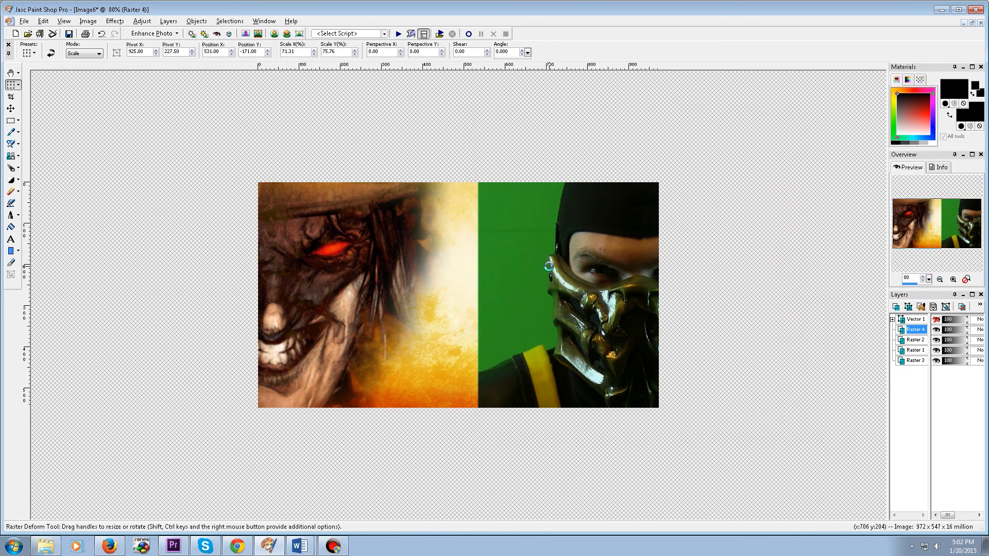
left_click_drag(477, 276, 464, 276)
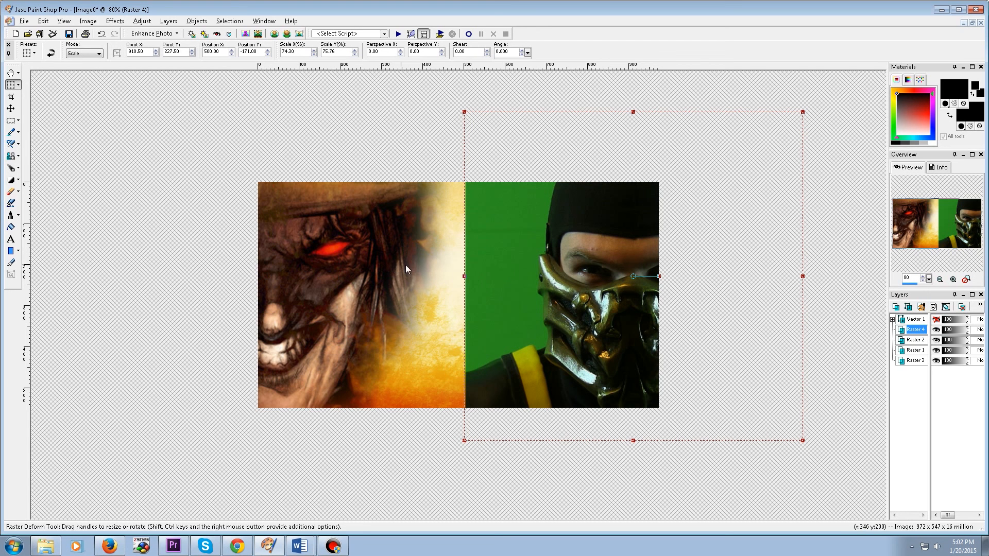
left_click_drag(566, 298, 569, 298)
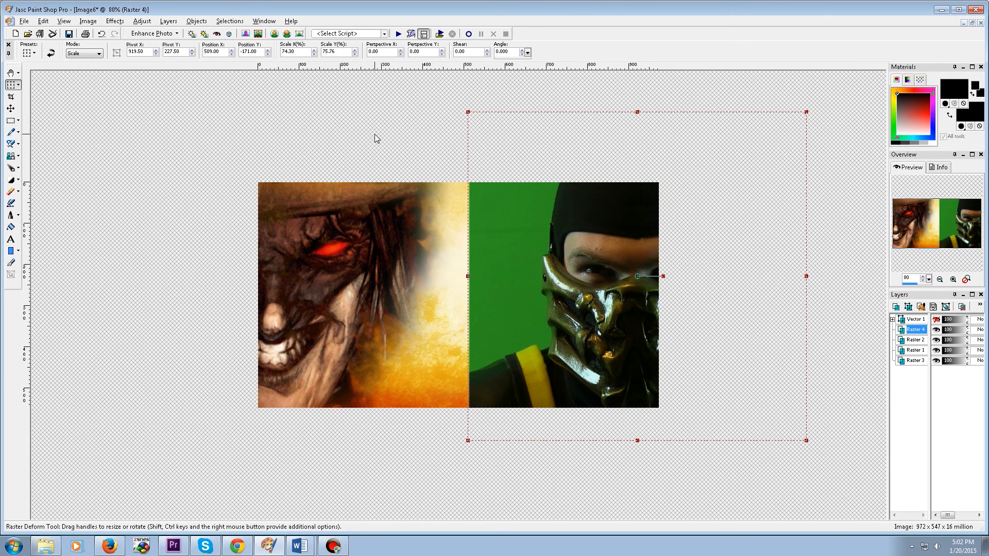
left_click(10, 109)
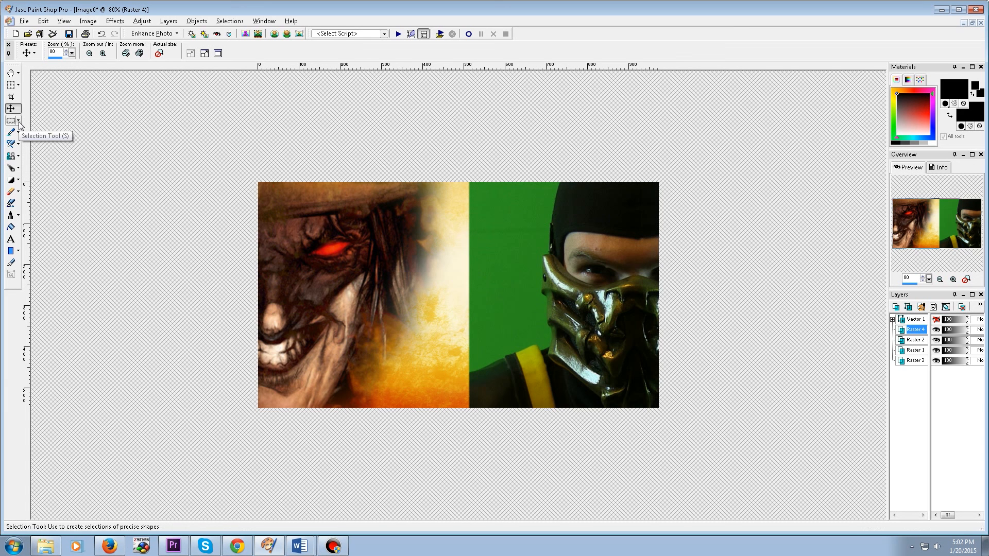
- Select the green backdrop around the masked head with the Magic Wand, matching RGB Value at tolerance 11, and delete it
left_click(18, 121)
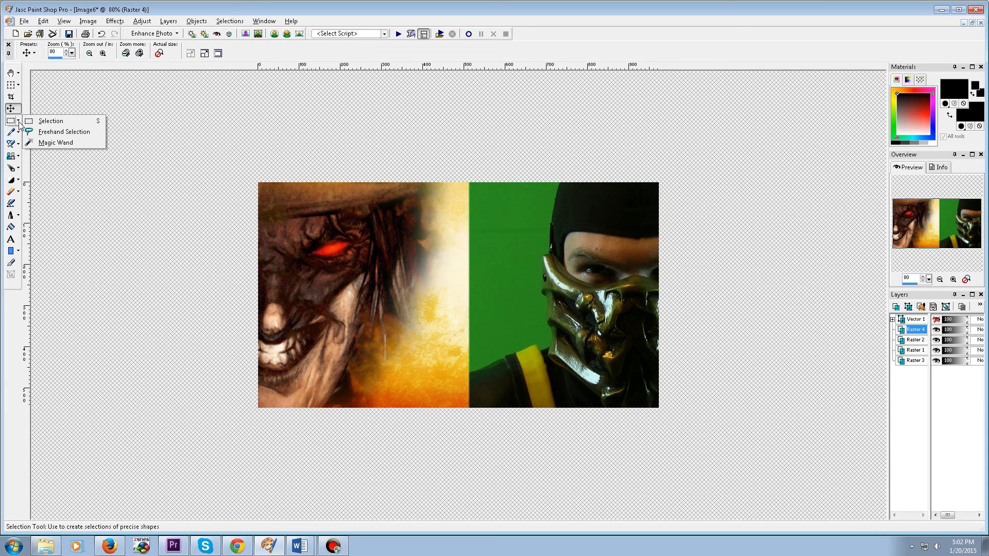
left_click(58, 144)
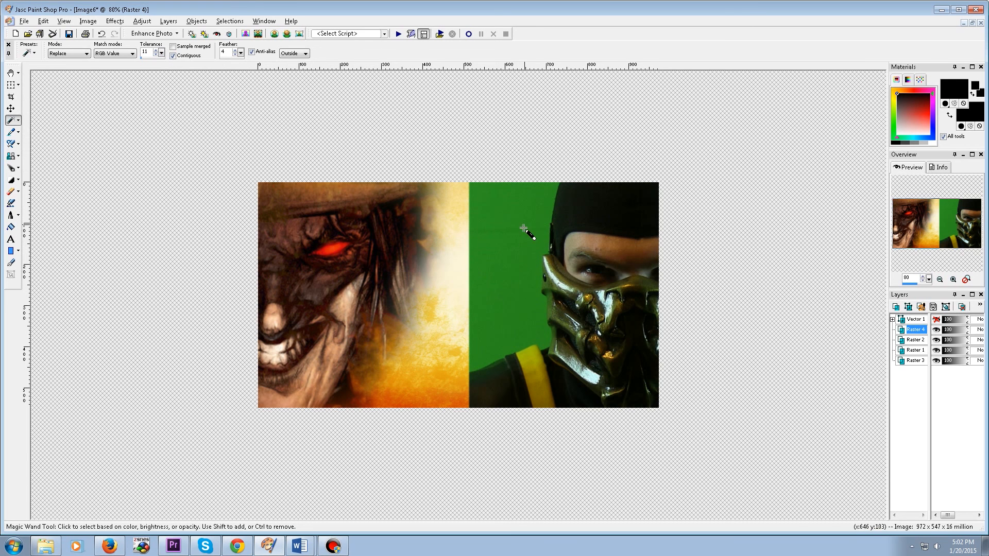
left_click(131, 54)
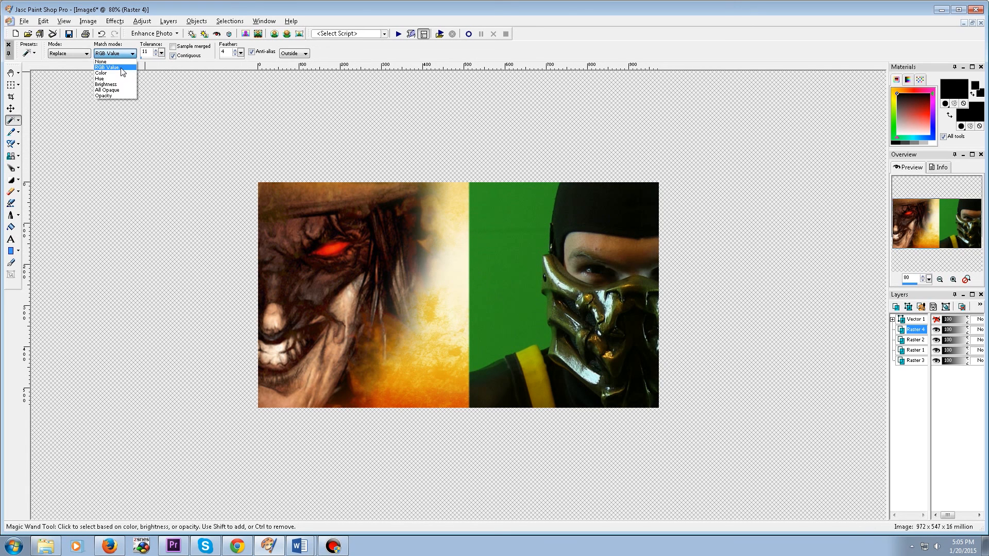
left_click(121, 68)
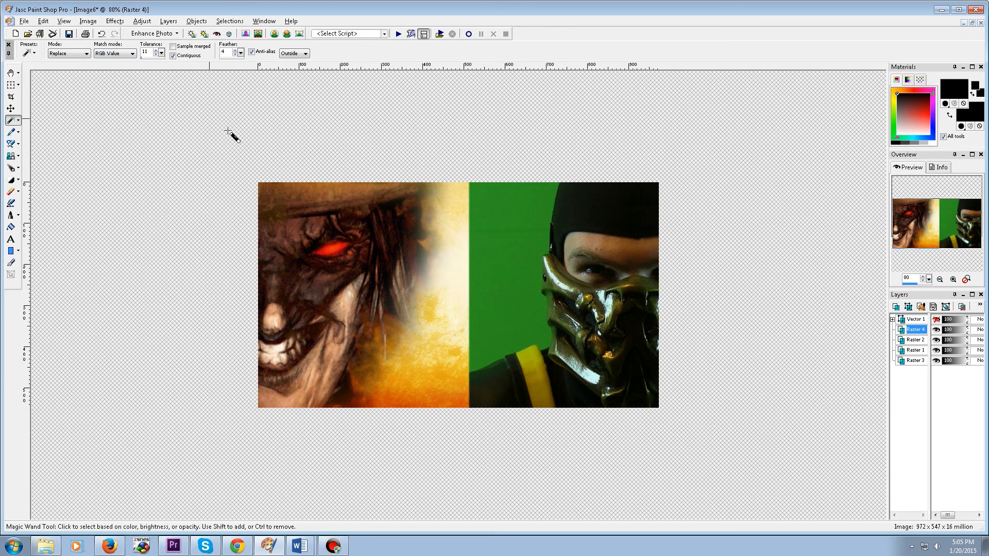
left_click(513, 228)
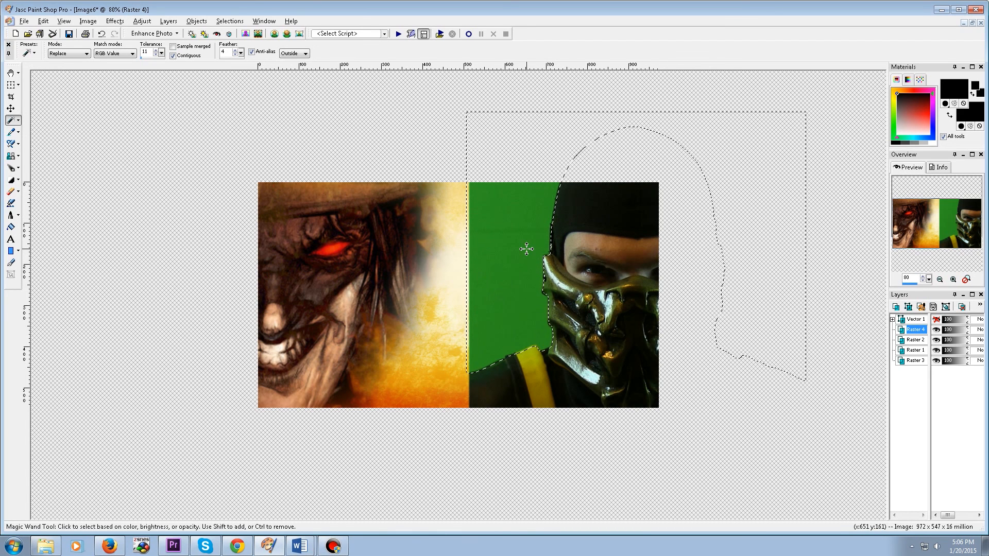
key("Delete")
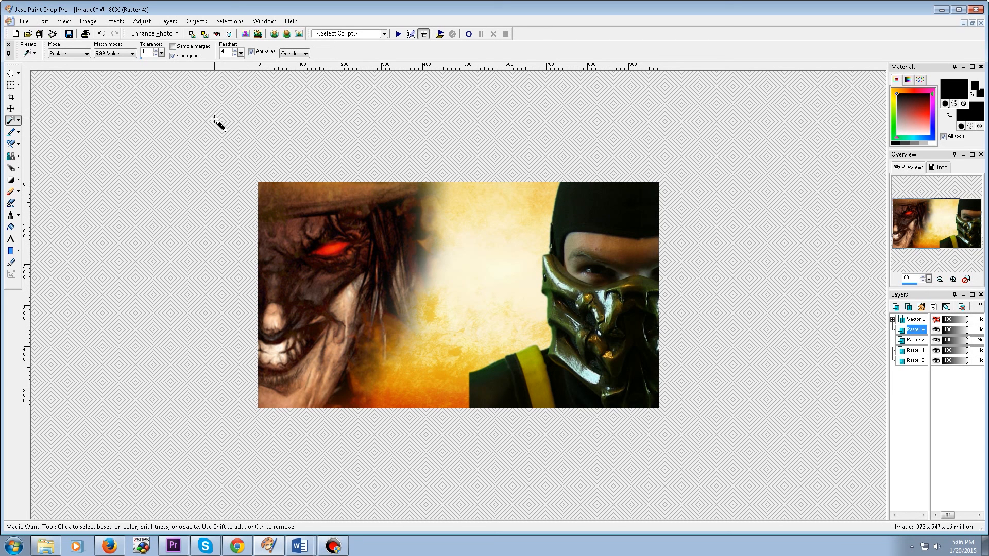
- Shift the 108° green hue to 52° on the masked head layer Raster 4 with Hue Map, previewing it on the image
left_click(143, 23)
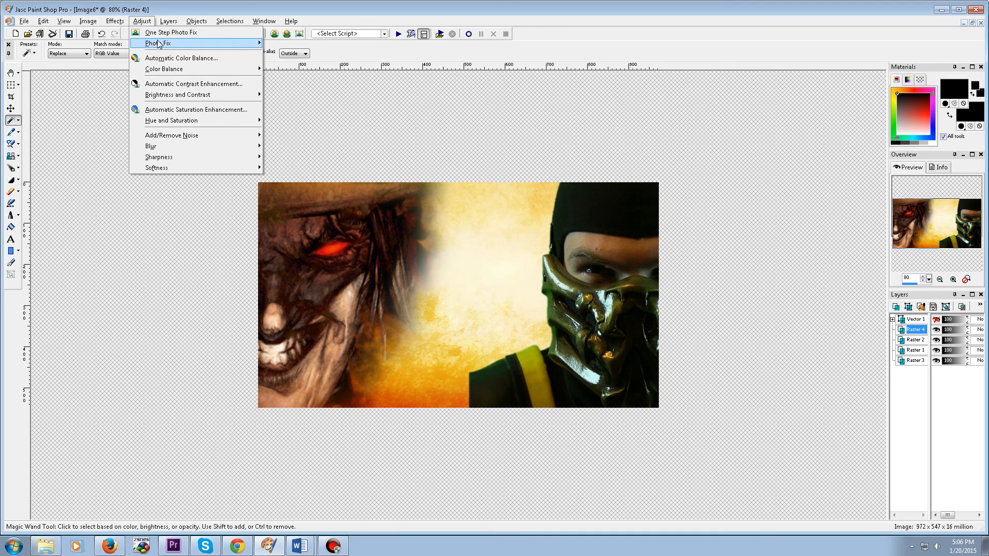
mouse_move(161, 44)
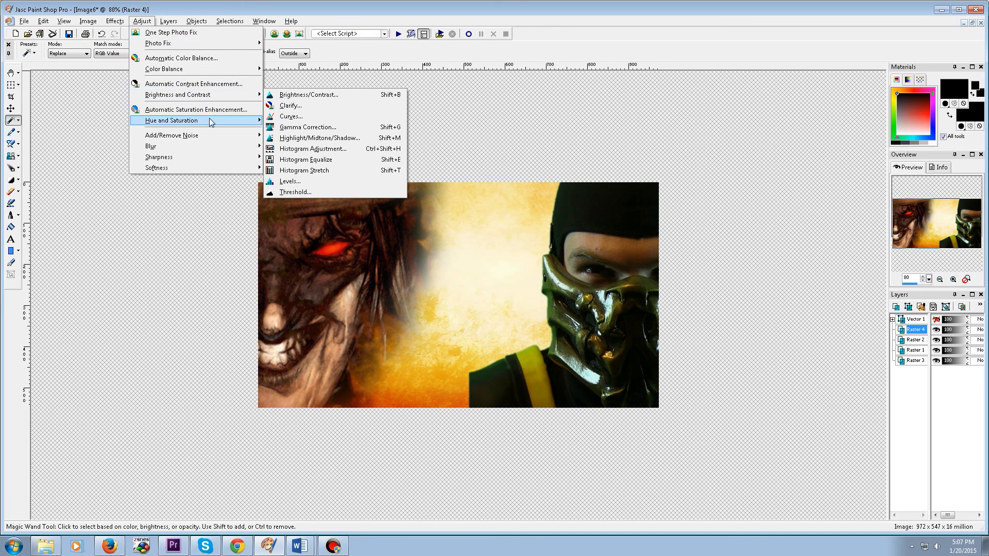
mouse_move(211, 120)
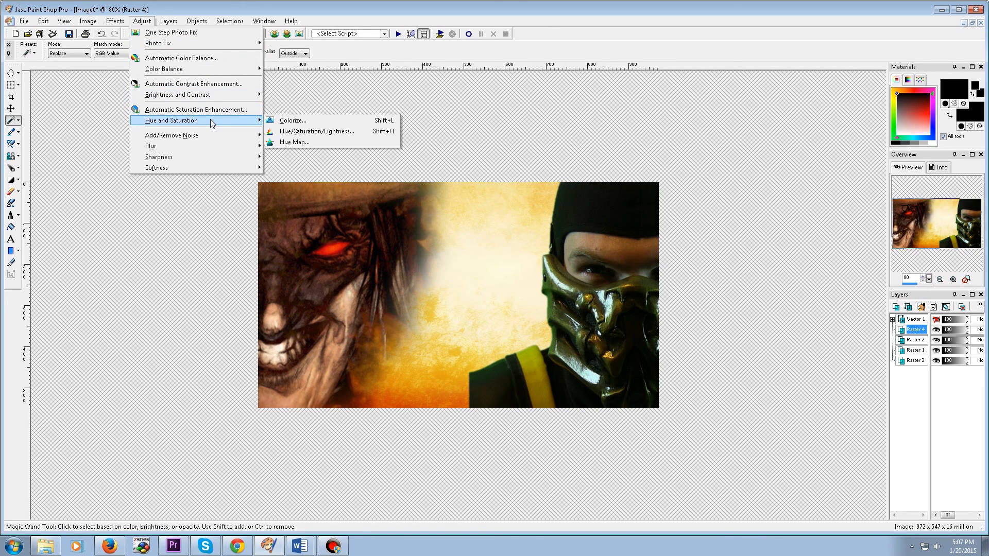
left_click(302, 142)
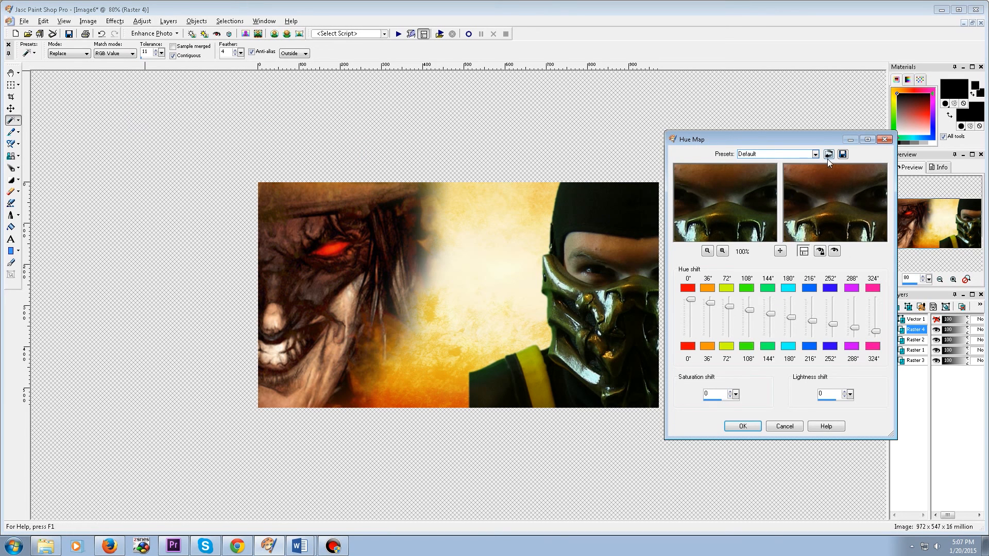
left_click_drag(814, 141, 845, 121)
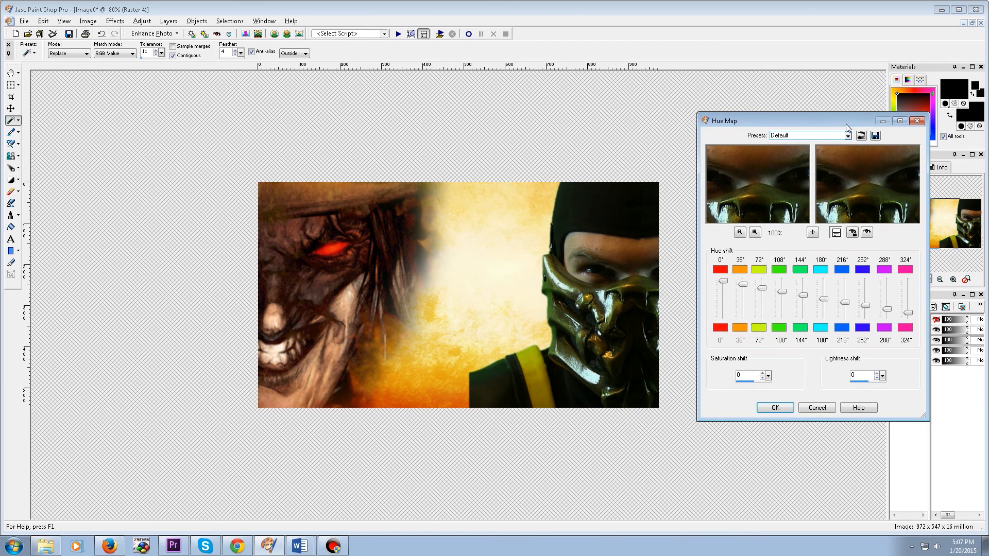
left_click(866, 234)
left_click(852, 233)
left_click_drag(783, 292, 783, 285)
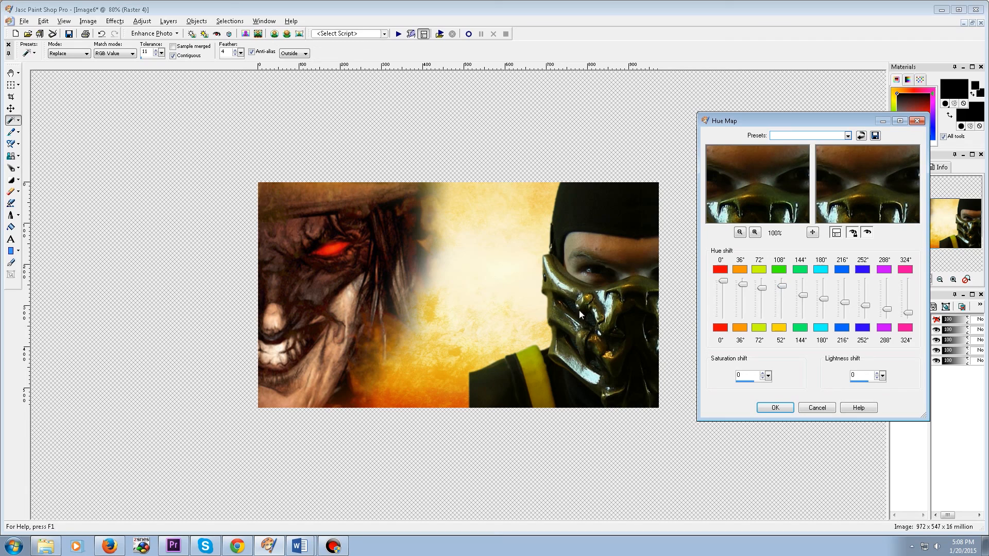
left_click(775, 407)
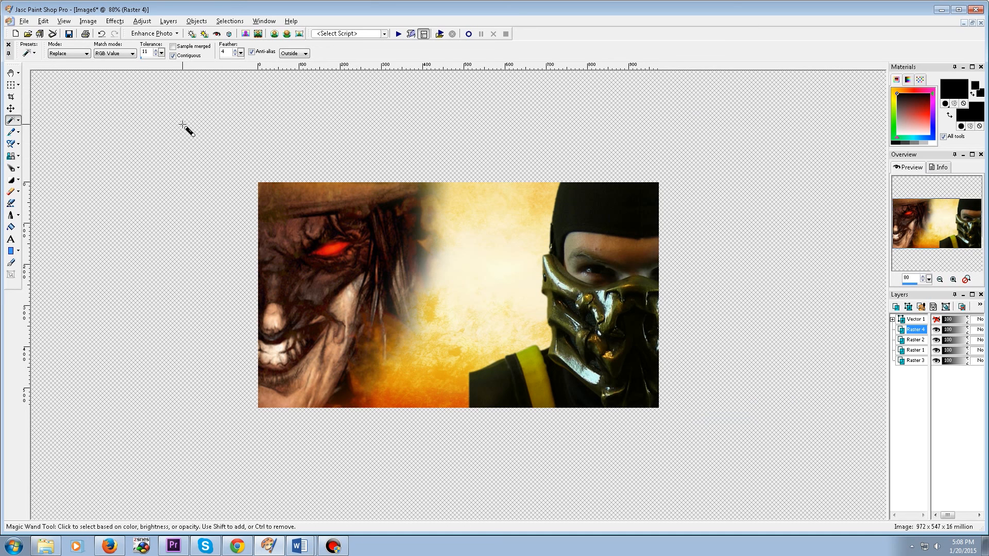
- Start a Curves adjustment on the masked head layer, show its preview at 30% and reset the curve to the Default preset
left_click(140, 23)
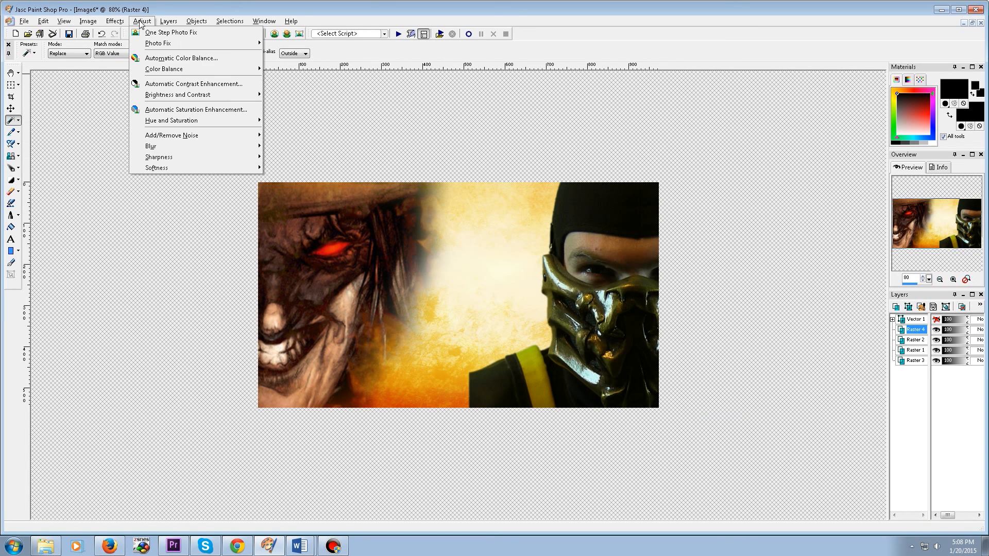
mouse_move(219, 98)
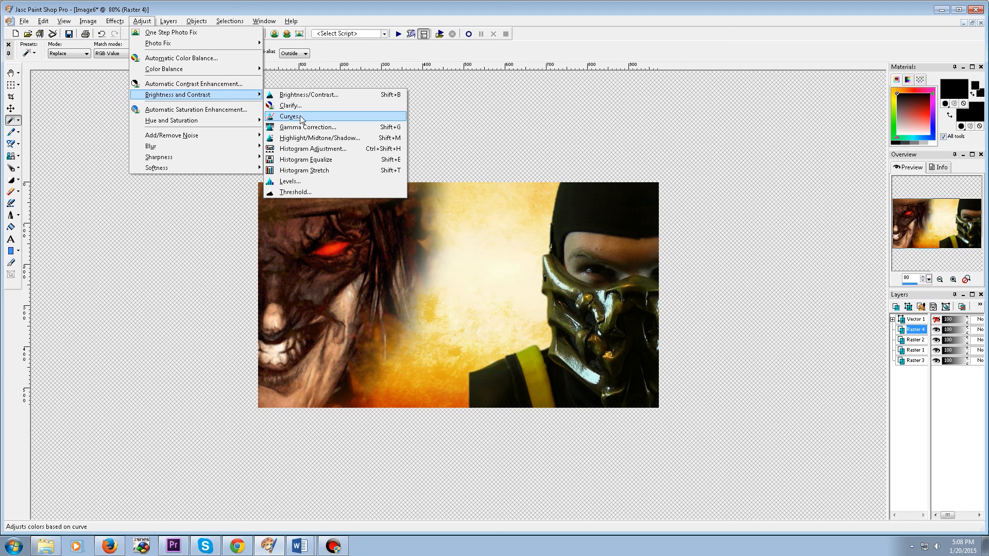
left_click(302, 117)
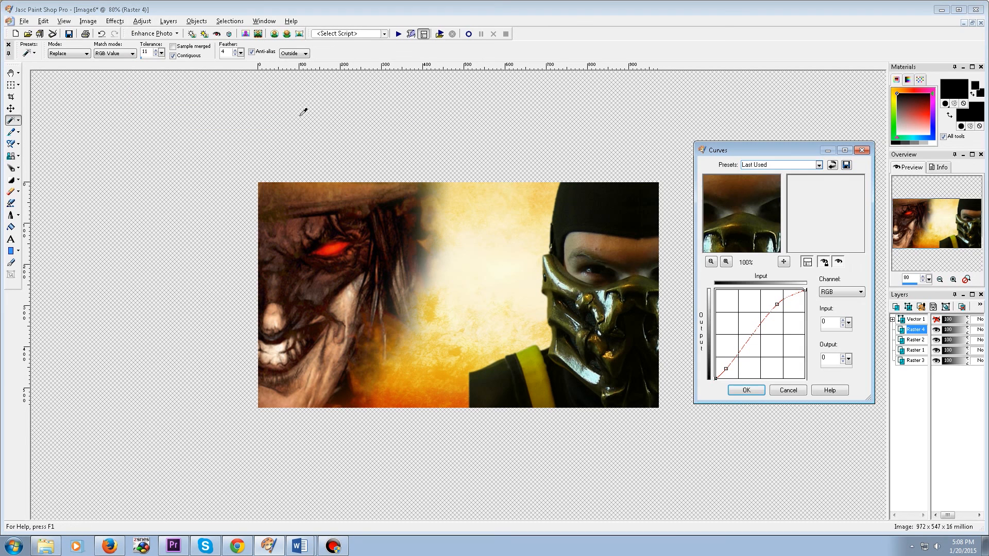
left_click(712, 263)
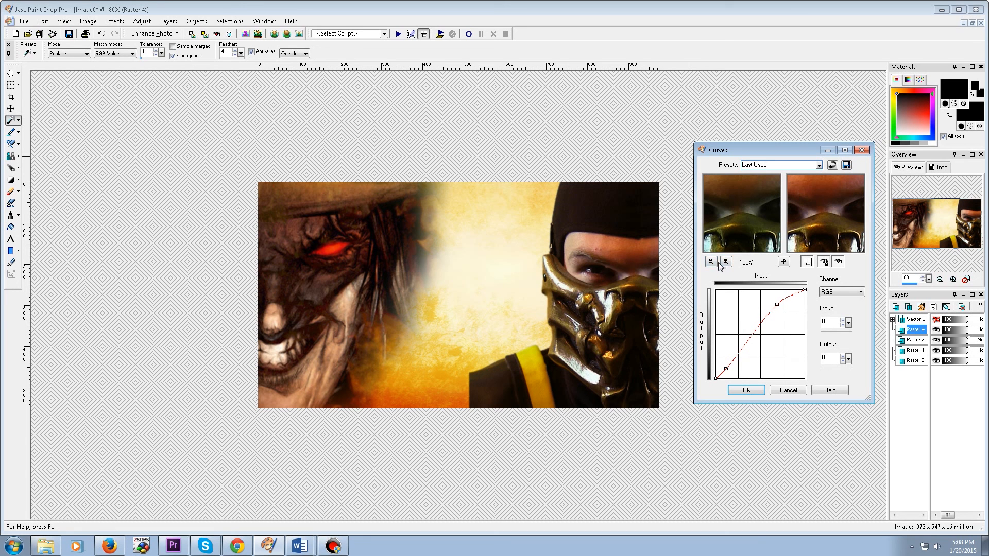
left_click(710, 262)
left_click(711, 262)
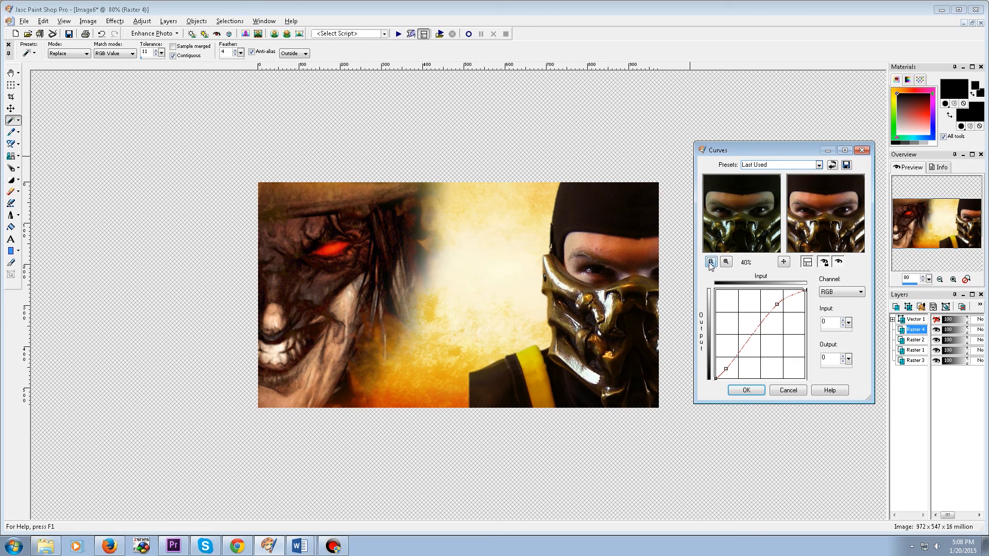
left_click(711, 262)
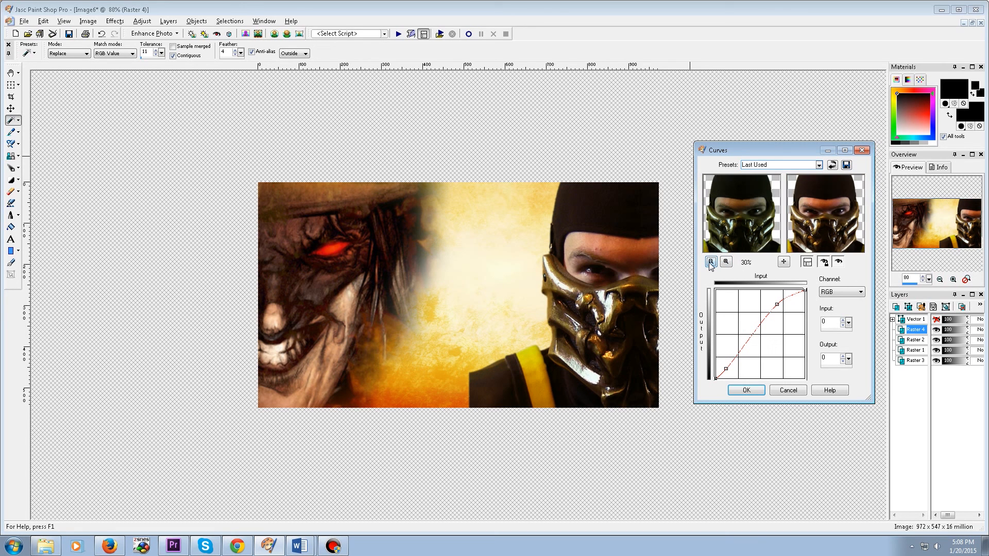
left_click(832, 166)
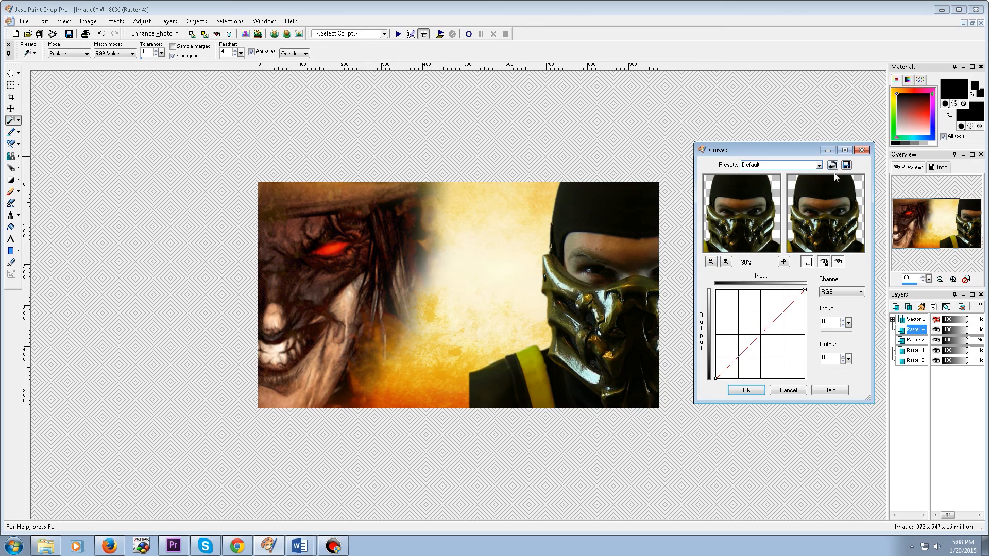
- Raise the Red channel curve with a lifted shadow point and a highlight point at input 229, output 238
left_click(858, 292)
left_click(831, 323)
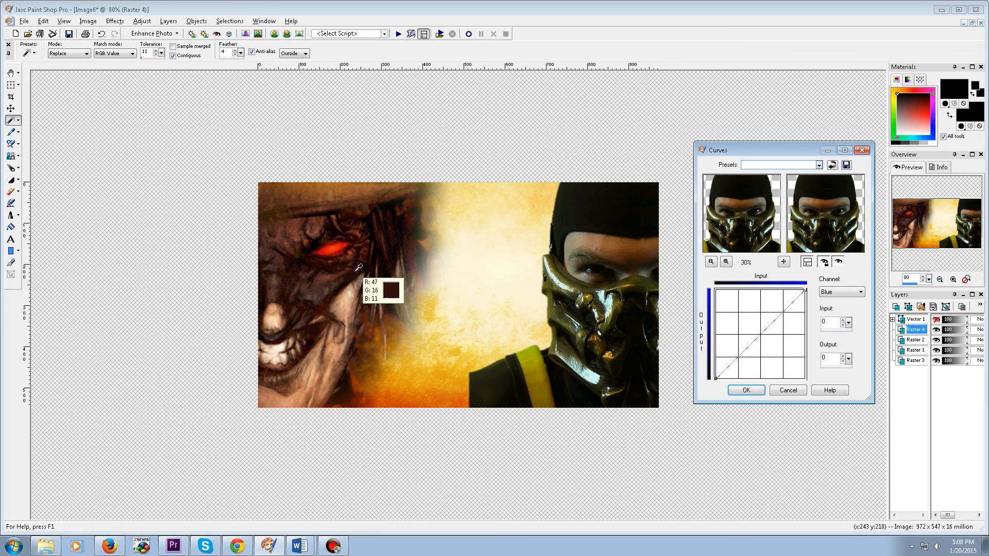
left_click(857, 294)
left_click(844, 309)
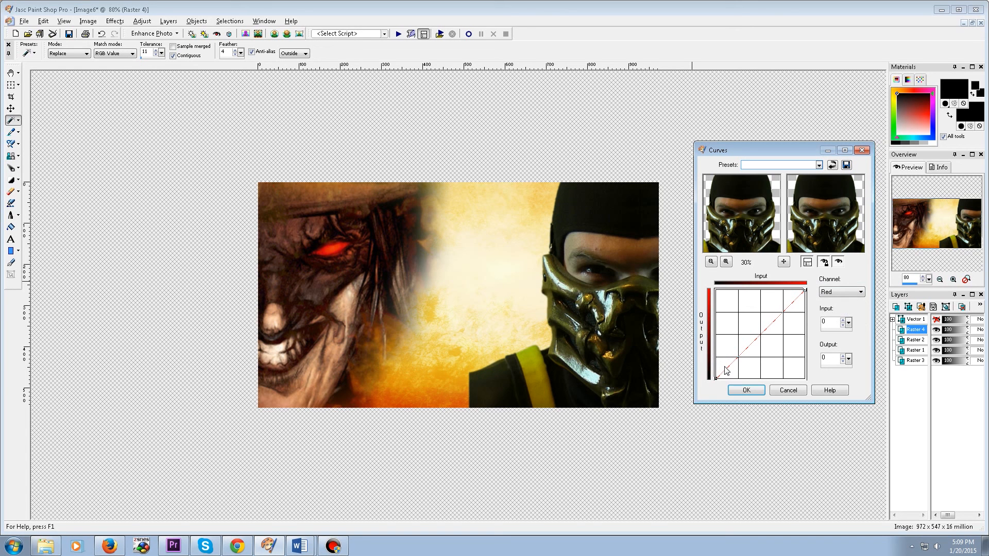
left_click_drag(724, 367, 724, 367)
left_click(798, 298)
left_click_drag(798, 297, 797, 299)
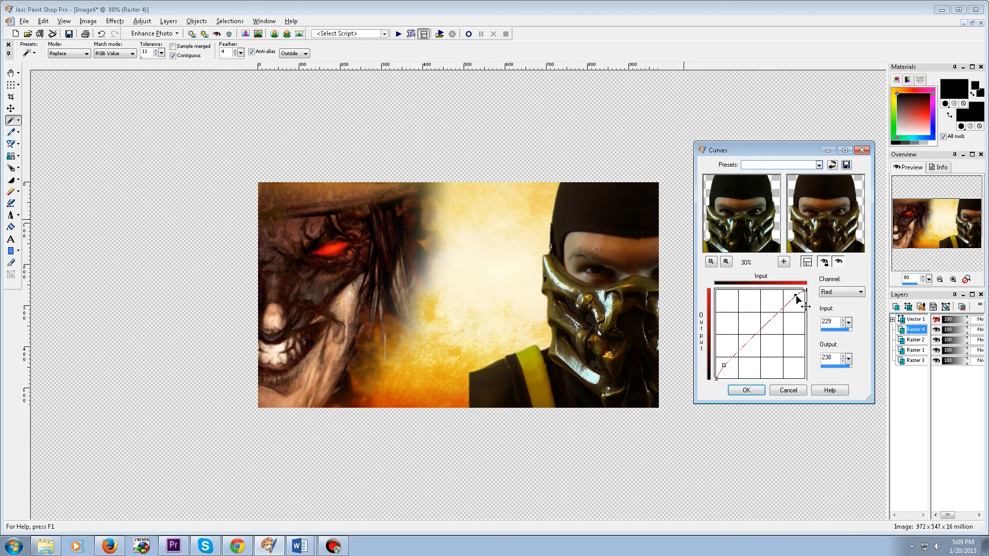
- Increase contrast on the RGB curve with a highlight point at input 211, output 233, and a low shadow point
left_click(840, 292)
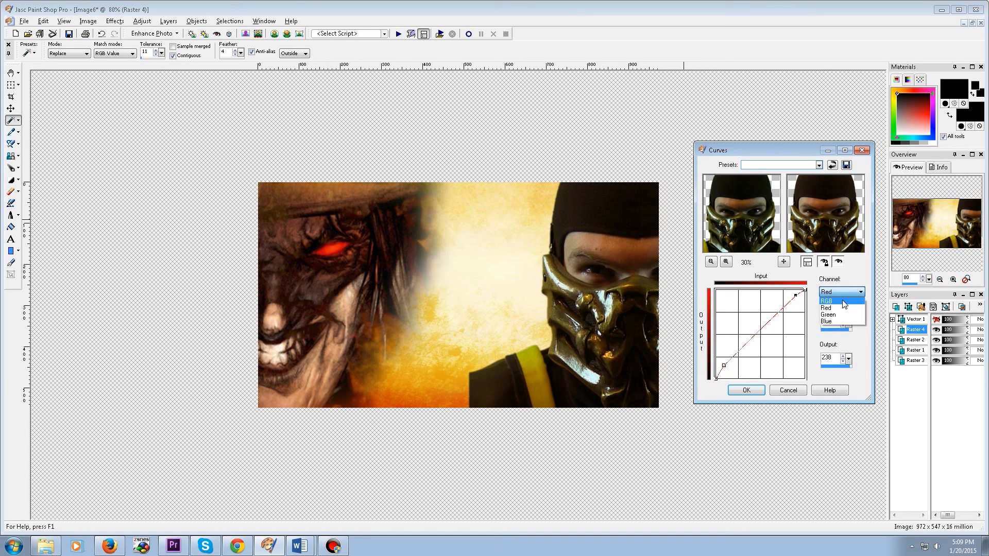
left_click(843, 302)
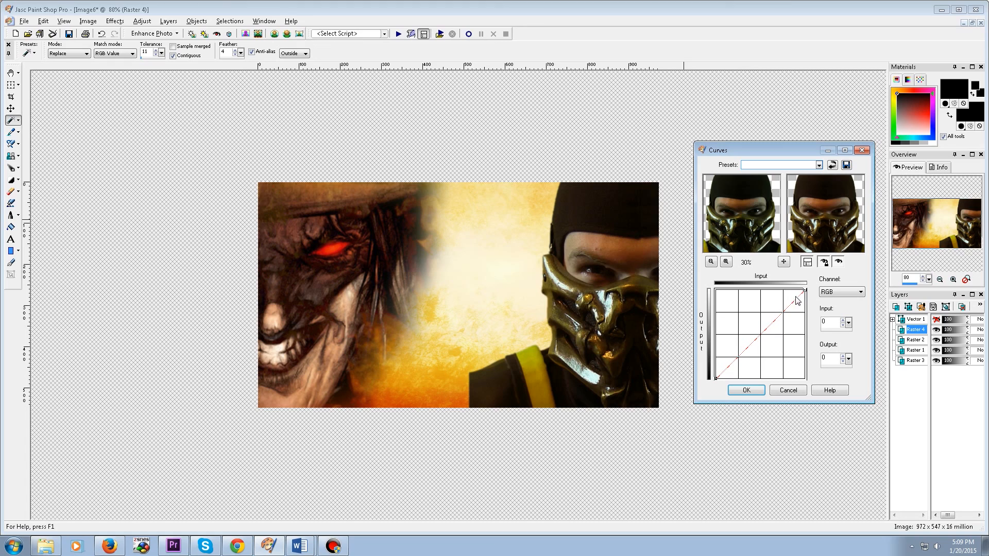
left_click_drag(797, 298, 789, 297)
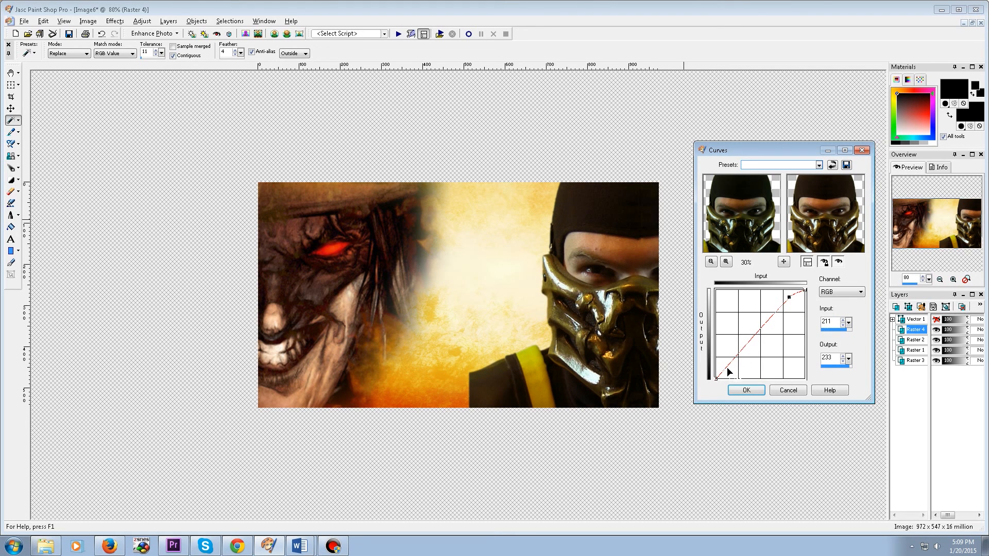
left_click_drag(729, 372, 728, 370)
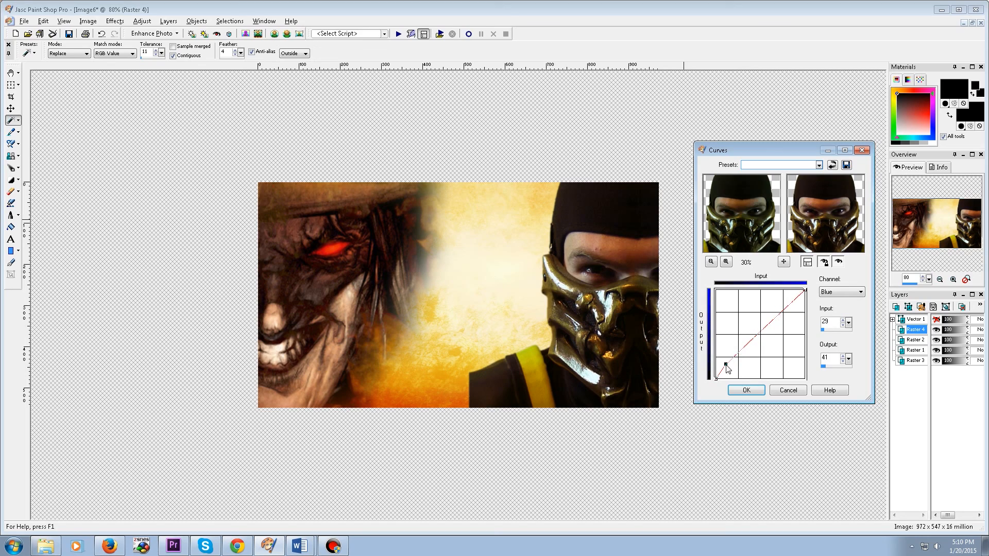
- Set the Blue curve's shadow point to input 29, output 36, lift the Red curve's shadow point slightly and apply the Curves adjustment
left_click_drag(724, 365, 725, 367)
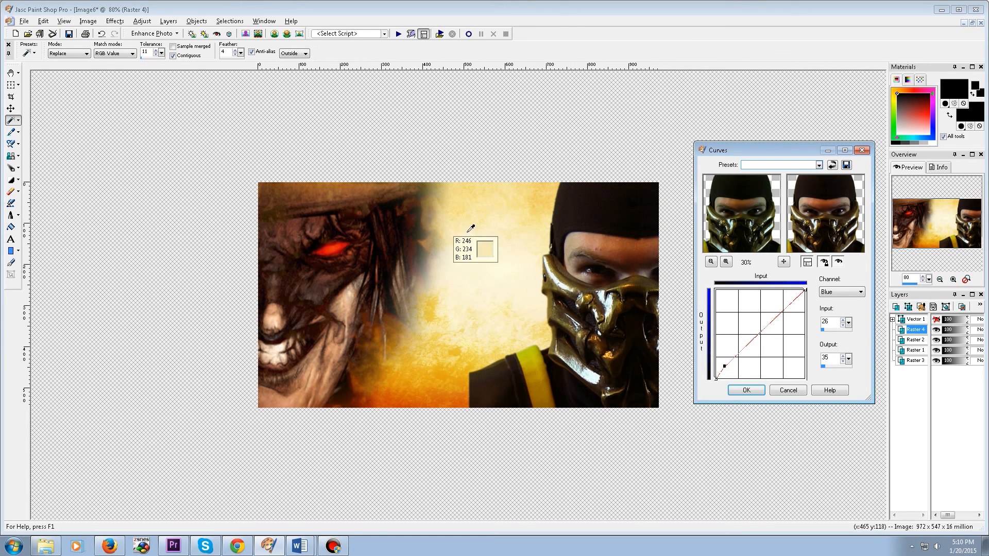
left_click_drag(724, 367, 726, 366)
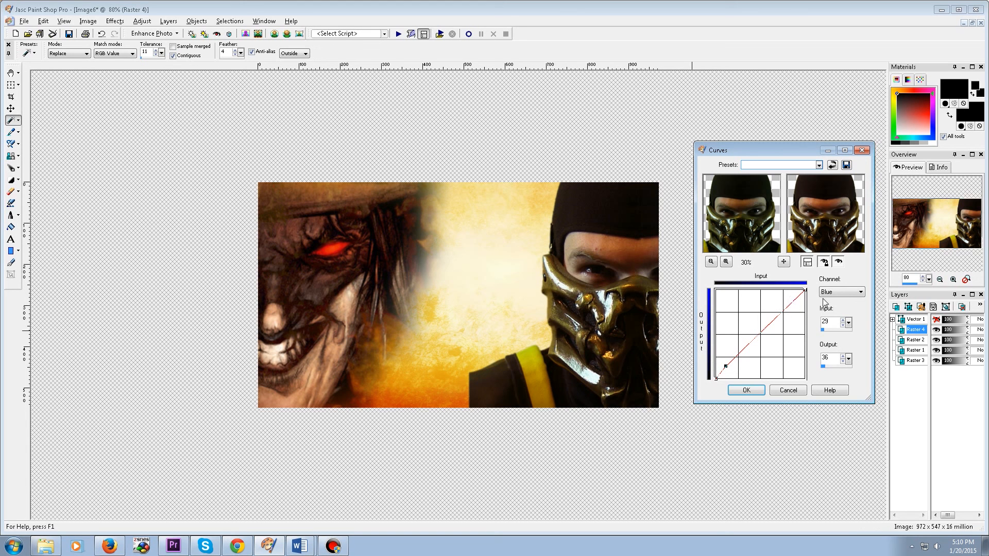
left_click(851, 294)
left_click(847, 312)
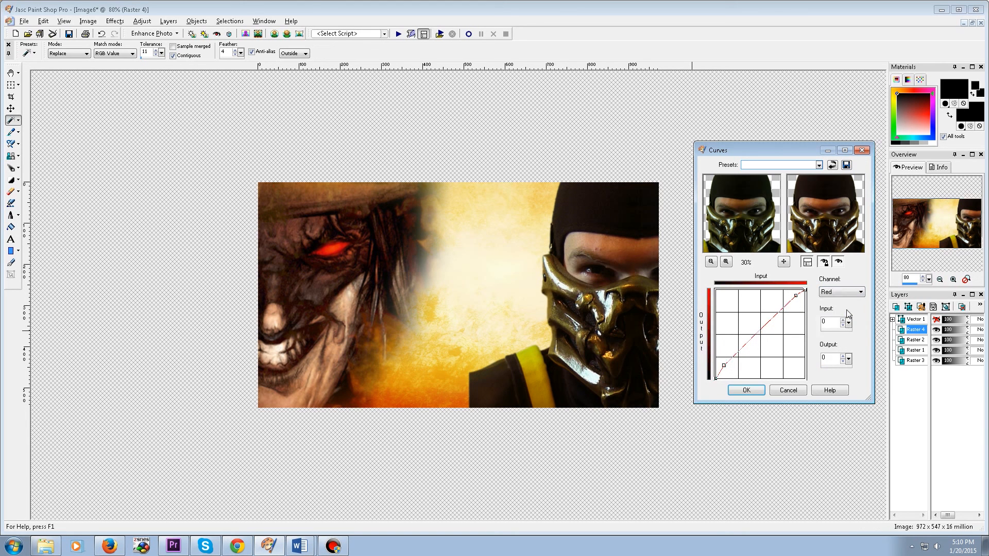
left_click_drag(723, 366, 723, 363)
left_click(747, 390)
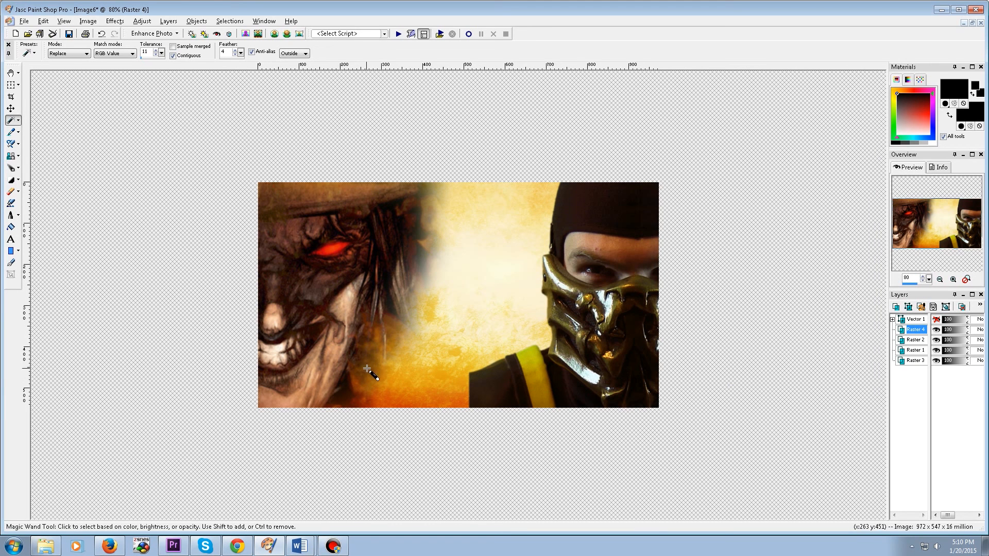
- Erase the shoulder and yellow strap beside the masked head on Raster 4 with a soft Eraser at sizes 256 and 160
left_click(11, 192)
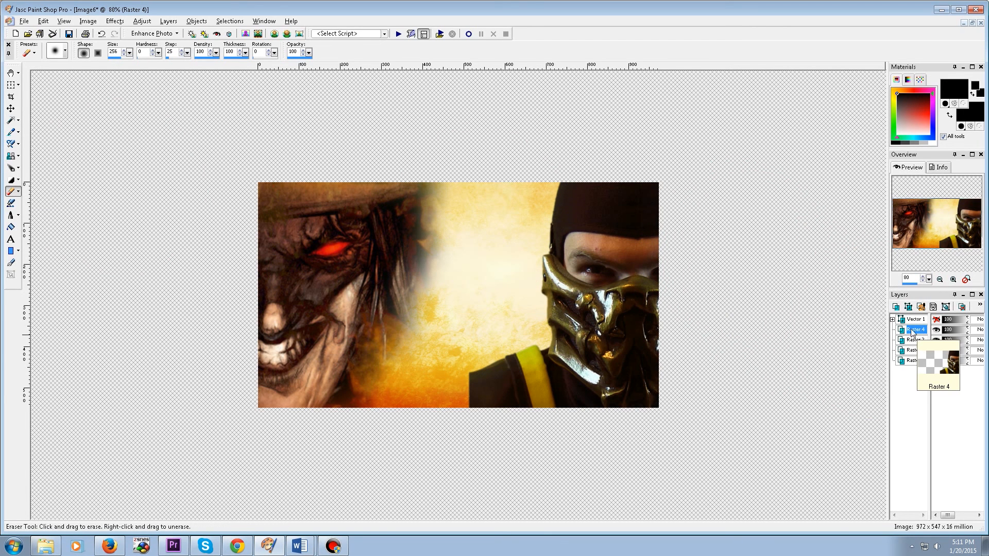
mouse_move(461, 365)
left_mouse_down()
mouse_move(483, 438)
mouse_move(502, 437)
mouse_move(482, 376)
left_mouse_up()
left_click(479, 381)
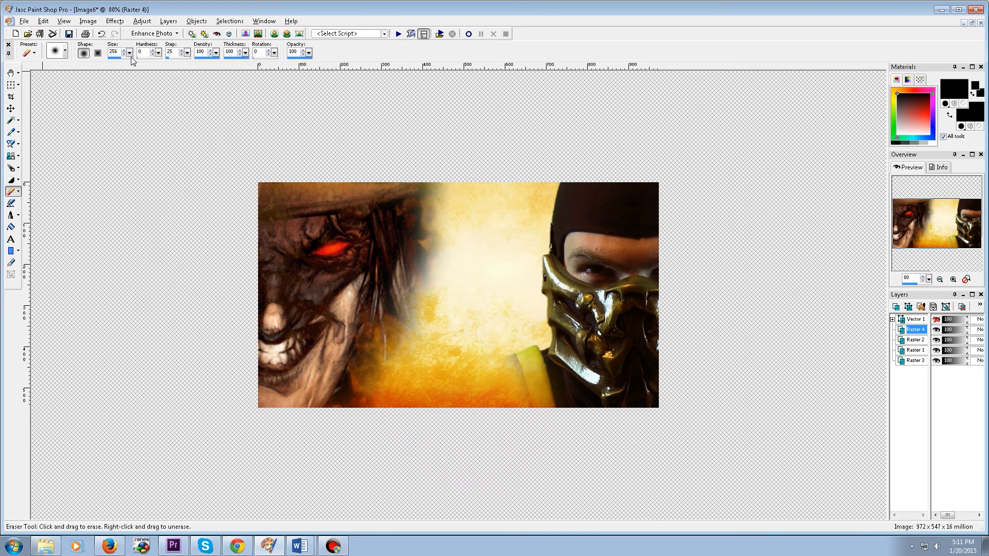
left_click_drag(129, 52, 112, 53)
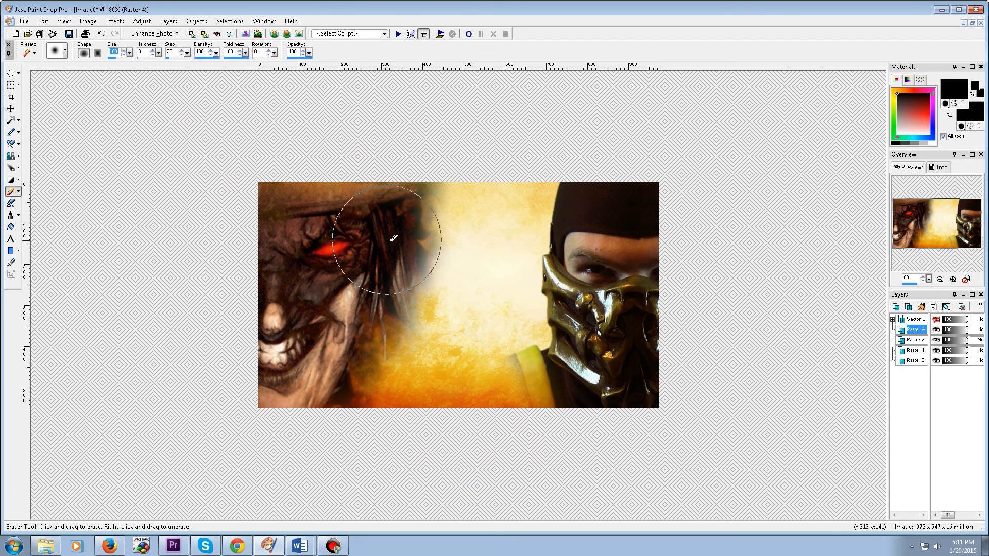
mouse_move(517, 304)
left_mouse_down()
mouse_move(483, 353)
mouse_move(492, 376)
mouse_move(486, 364)
mouse_move(496, 350)
left_mouse_up()
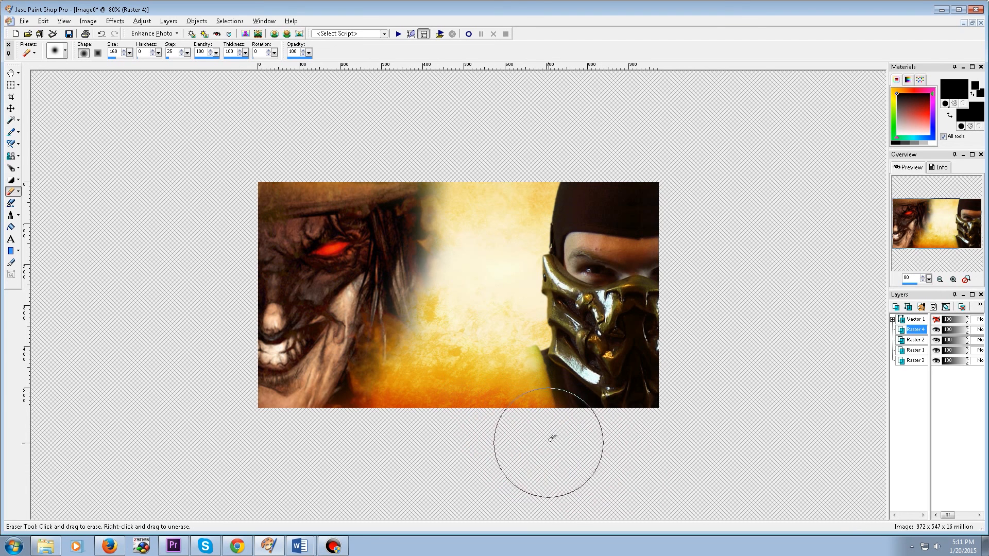
- Enlarge the Eraser to size 264 and fade the dark upper edge of the face on layer Raster 2
left_click(130, 53)
left_click_drag(131, 56, 145, 60)
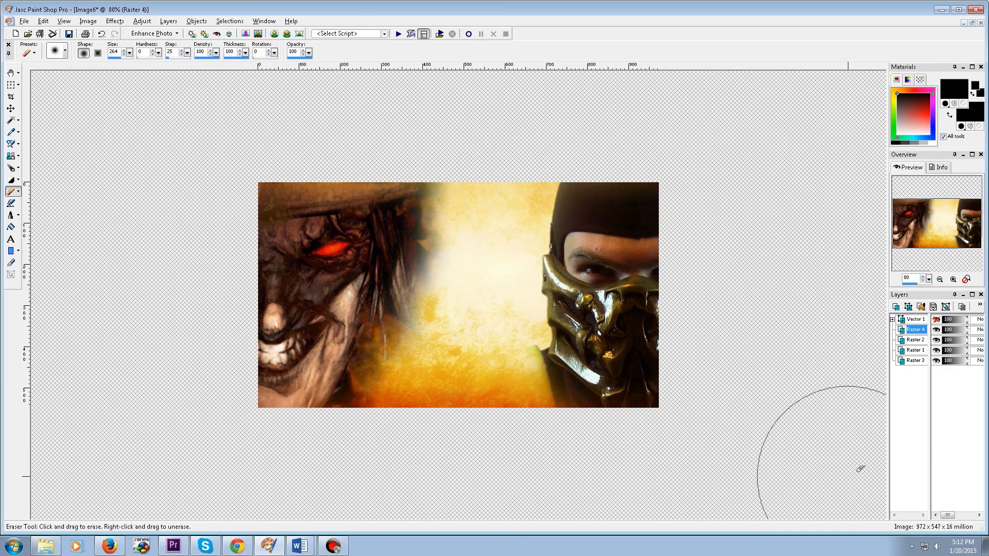
left_click(916, 341)
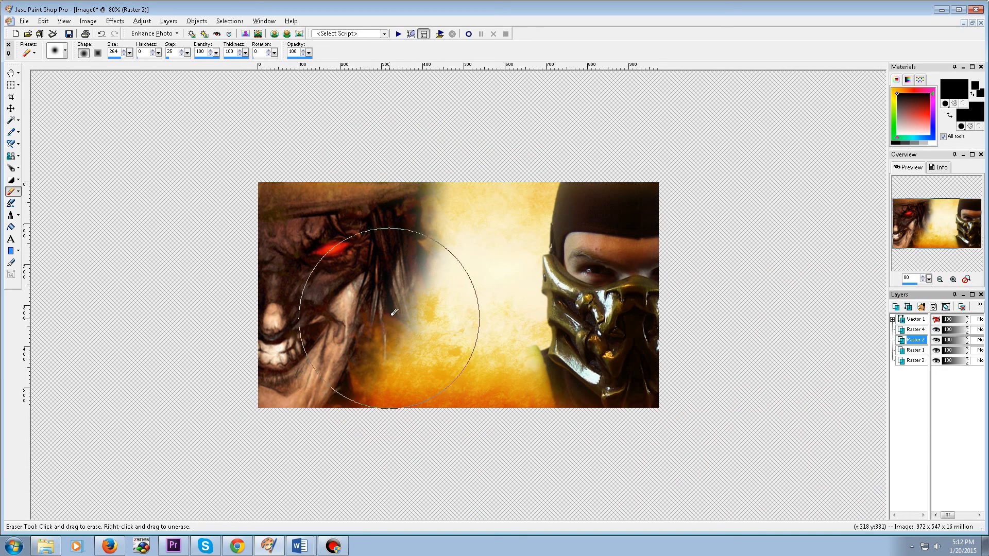
left_click(936, 350)
left_click(935, 350)
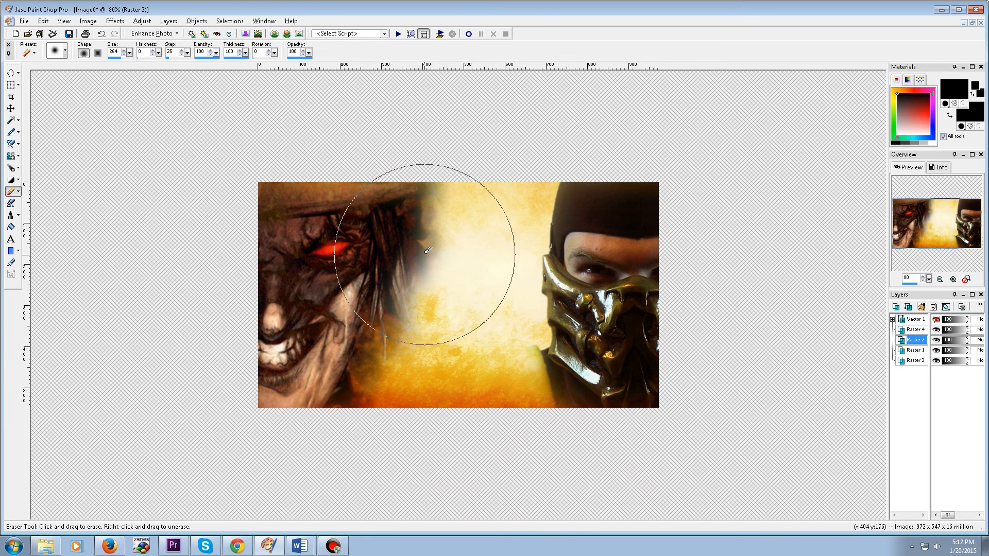
left_click(454, 190)
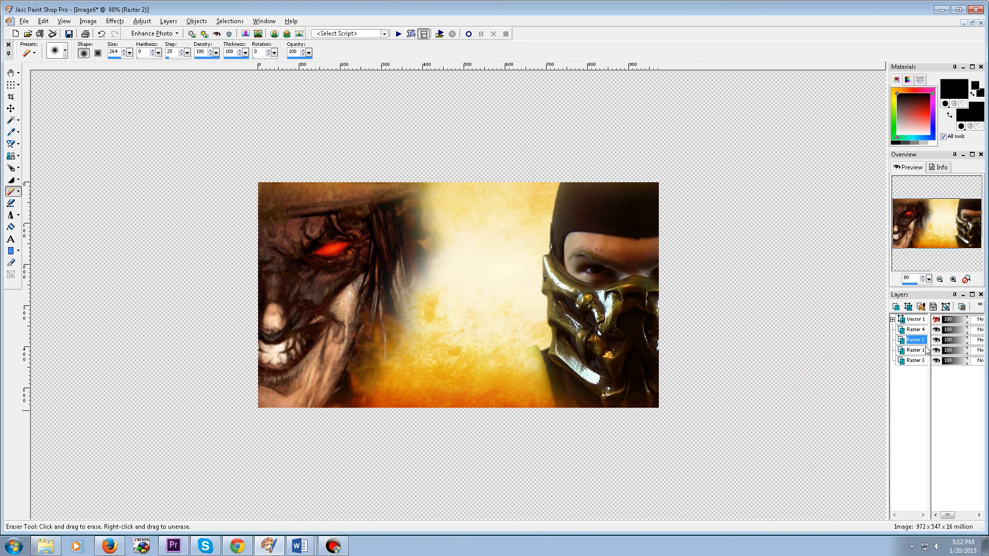
- Make the hidden title layer Vector 1 visible again
left_click(936, 320)
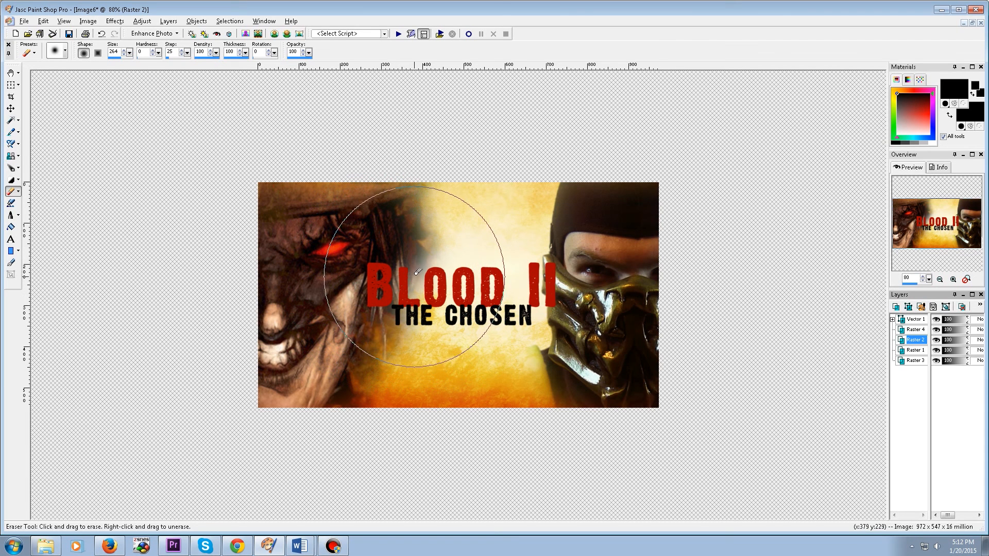
left_click(114, 22)
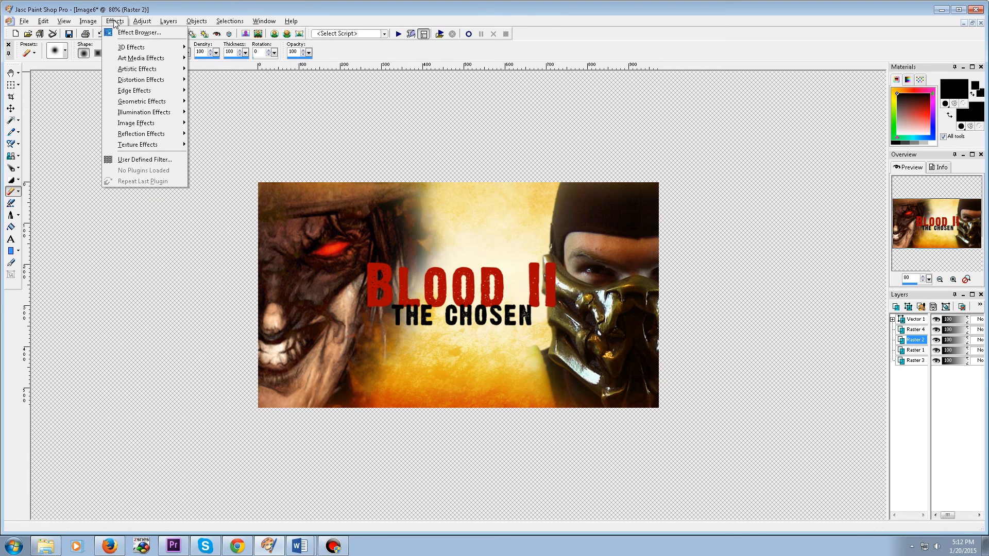
mouse_move(128, 48)
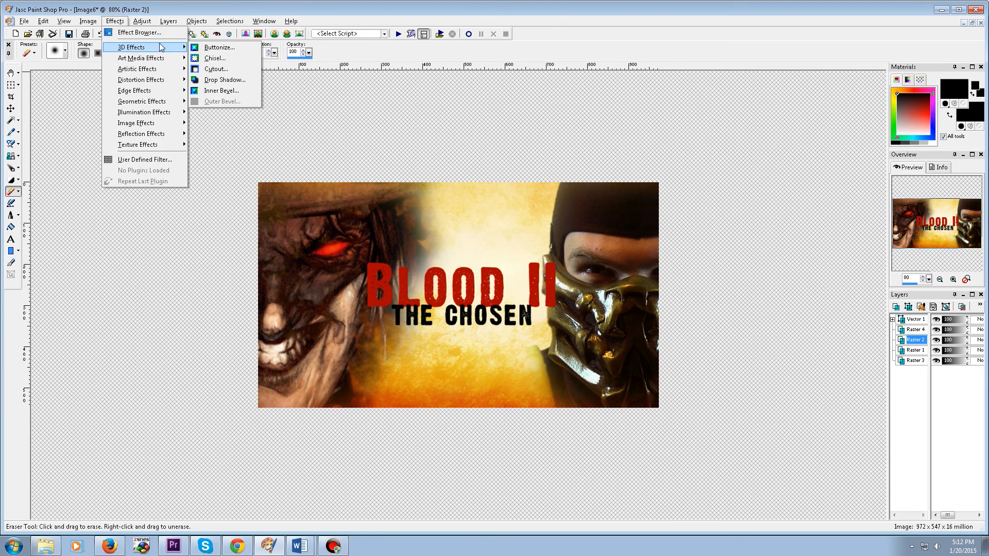
left_click(216, 84)
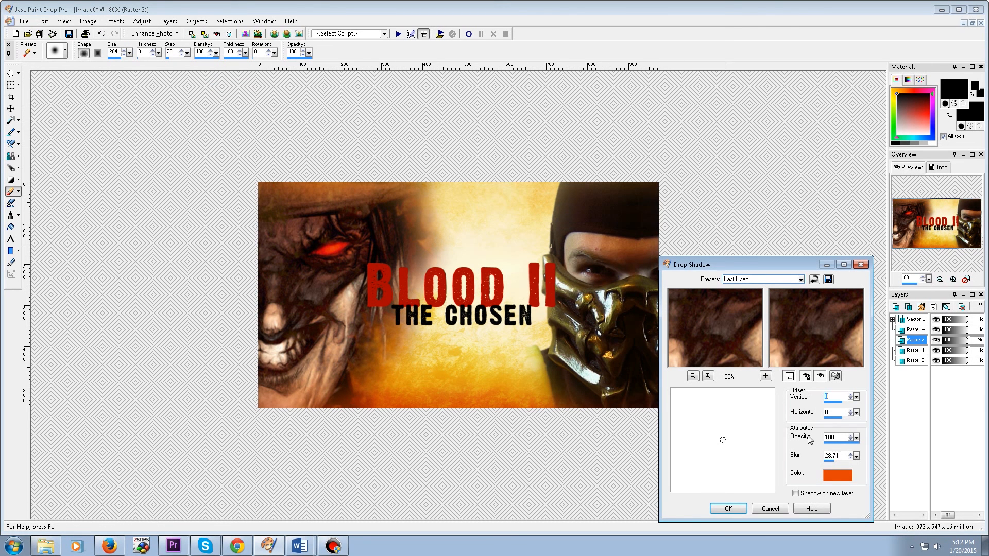
left_click(837, 474)
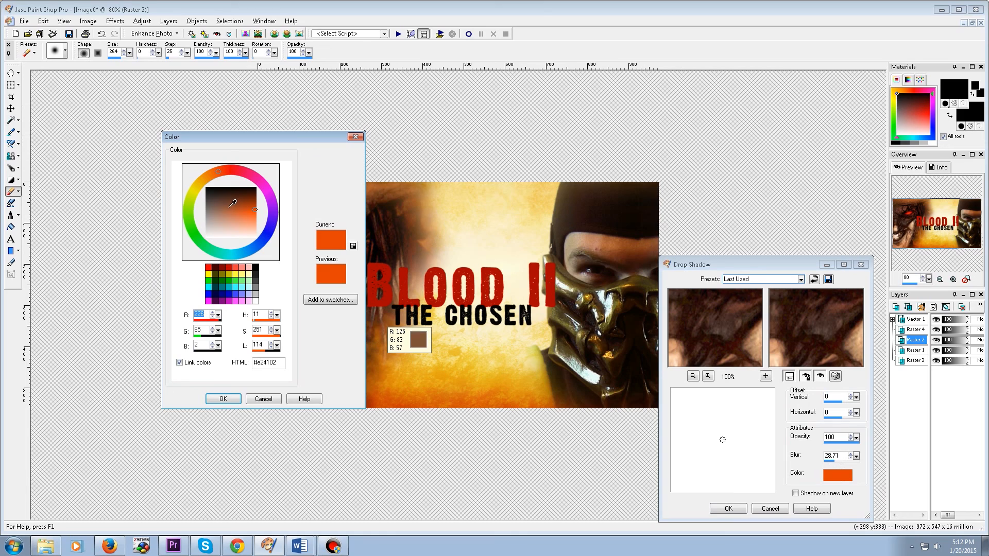
left_click_drag(230, 202, 208, 247)
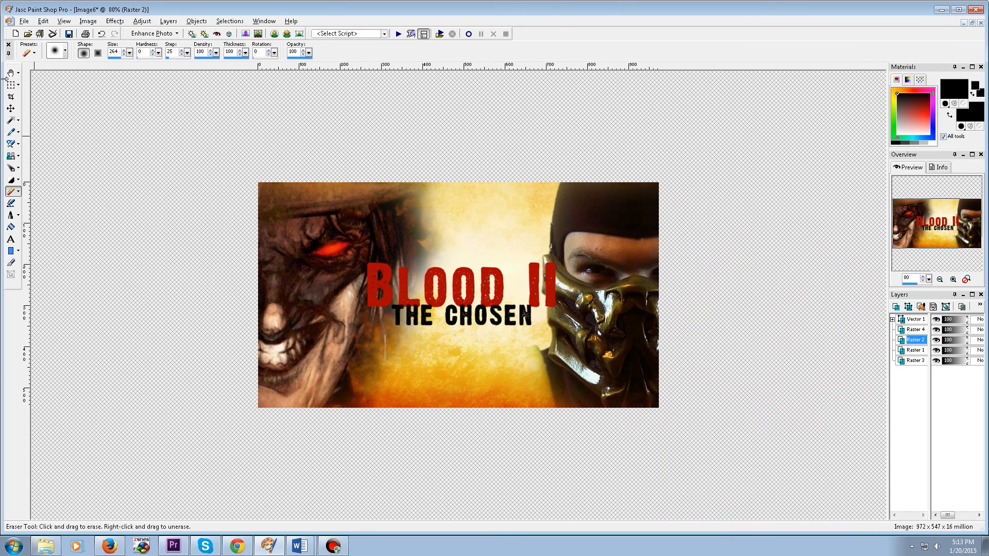
- Start a Drop Shadow on the title layer Vector 1, converting it to a raster layer
left_click(11, 109)
left_click(915, 320)
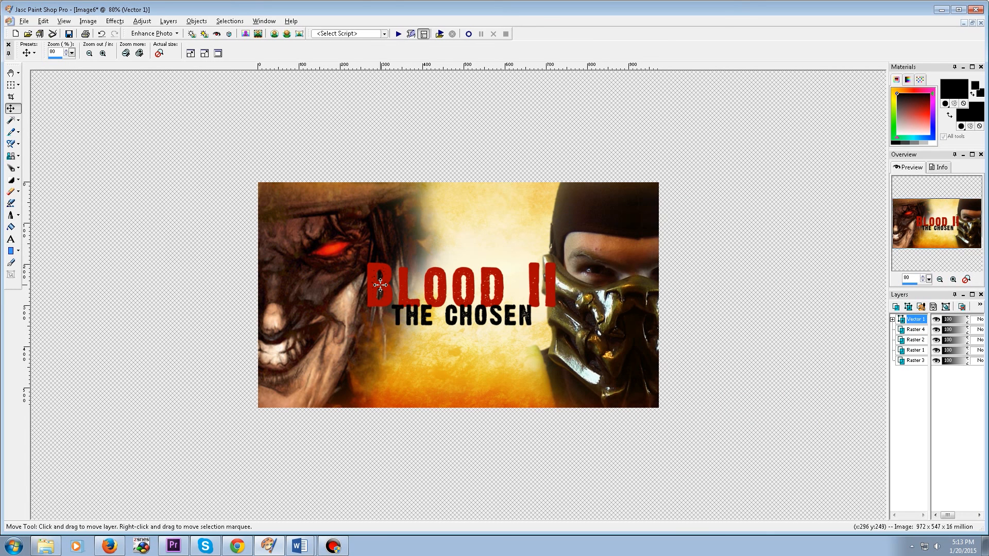
left_click(112, 22)
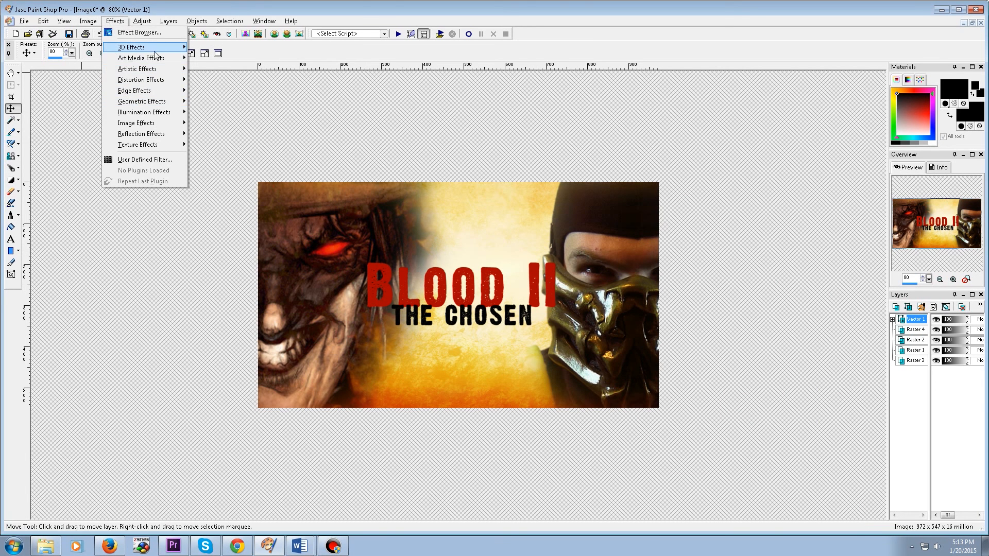
mouse_move(135, 47)
left_click(219, 80)
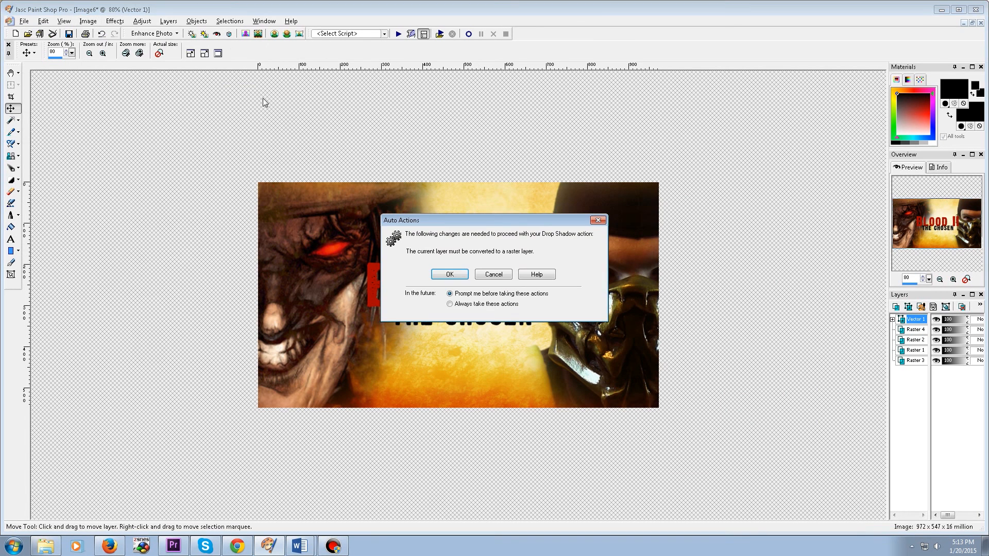
left_click(450, 275)
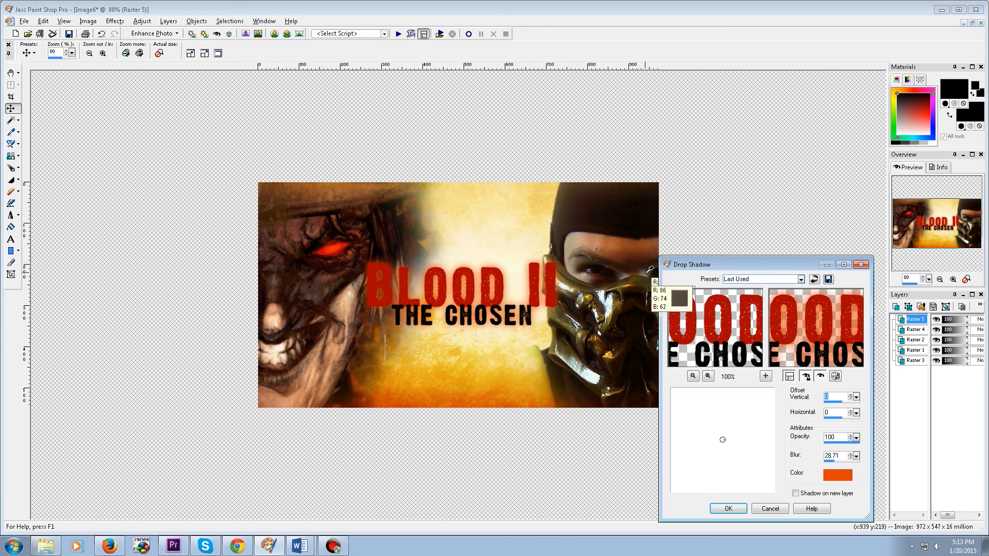
- Set the title's shadow colour to white and its horizontal offset to -6, and apply the Drop Shadow
left_click_drag(738, 266, 752, 242)
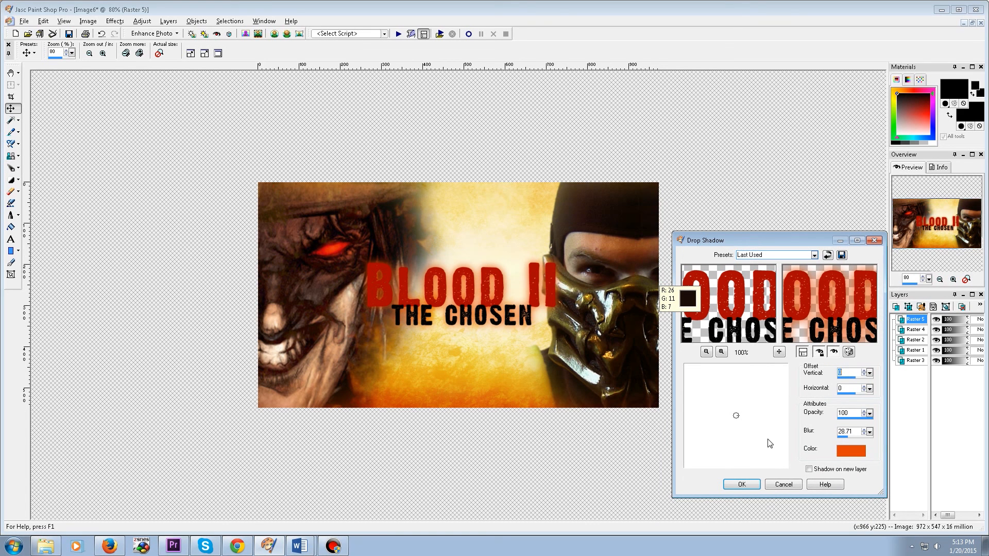
left_click(863, 451)
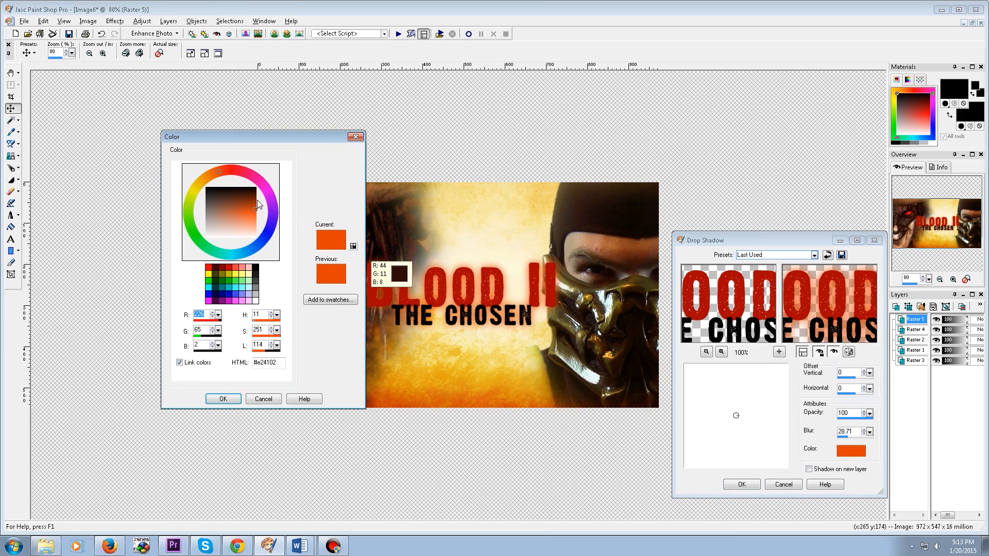
left_click_drag(229, 212, 198, 246)
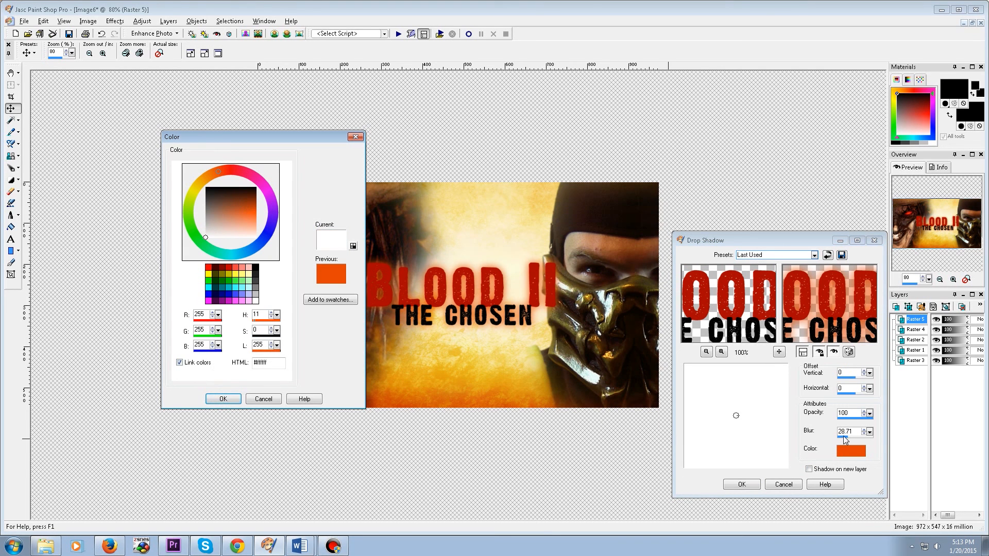
left_click(223, 399)
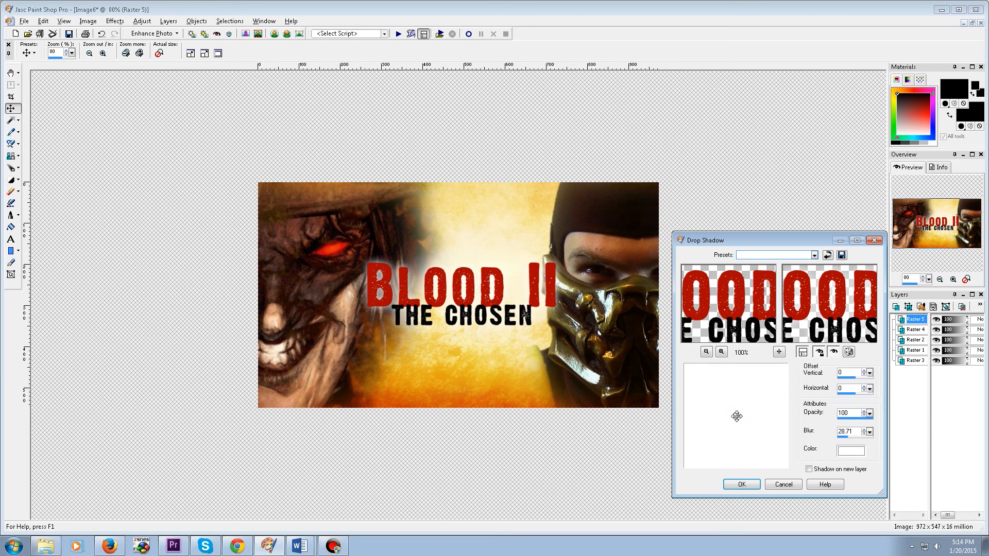
mouse_move(736, 415)
left_mouse_down()
mouse_move(736, 431)
mouse_move(724, 425)
mouse_move(731, 405)
mouse_move(734, 416)
left_mouse_up()
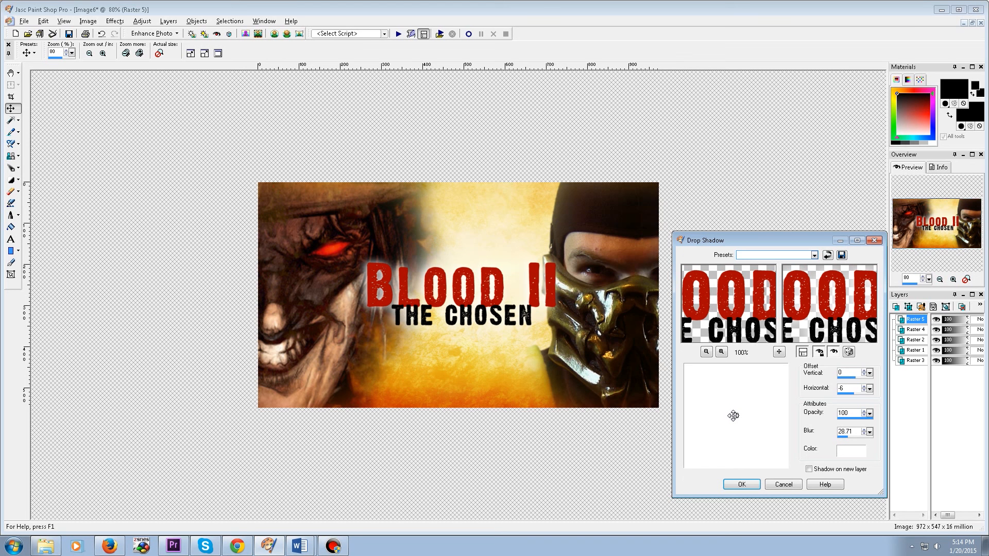
left_click(741, 484)
- Apply a second Drop Shadow to the title on Raster 5, in orange with blur 7.92
left_click(114, 21)
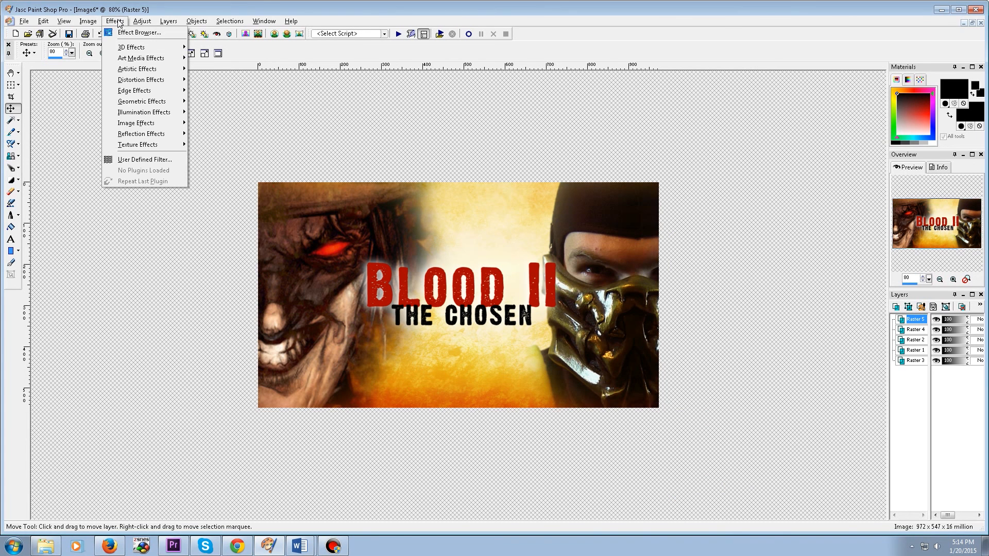
mouse_move(139, 48)
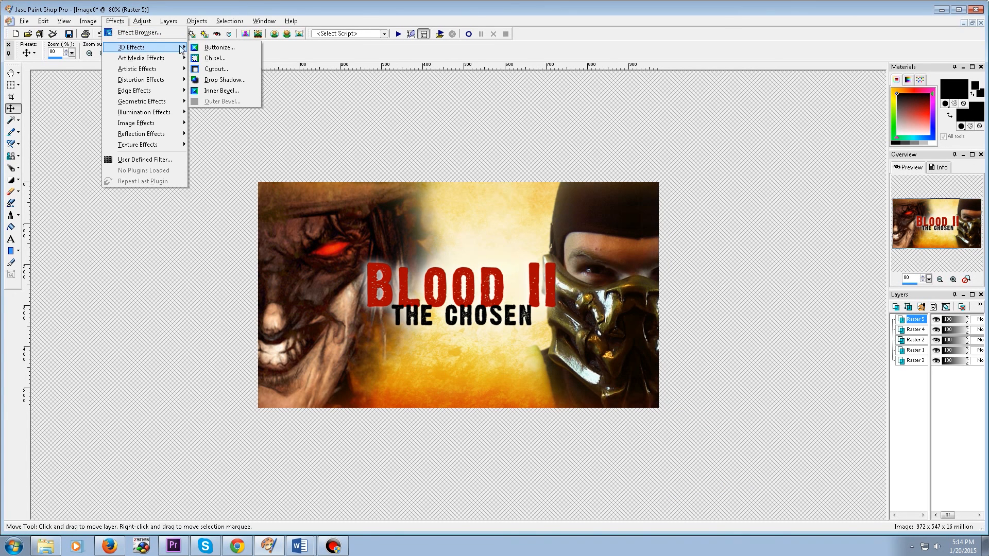
left_click(217, 80)
left_click(865, 447)
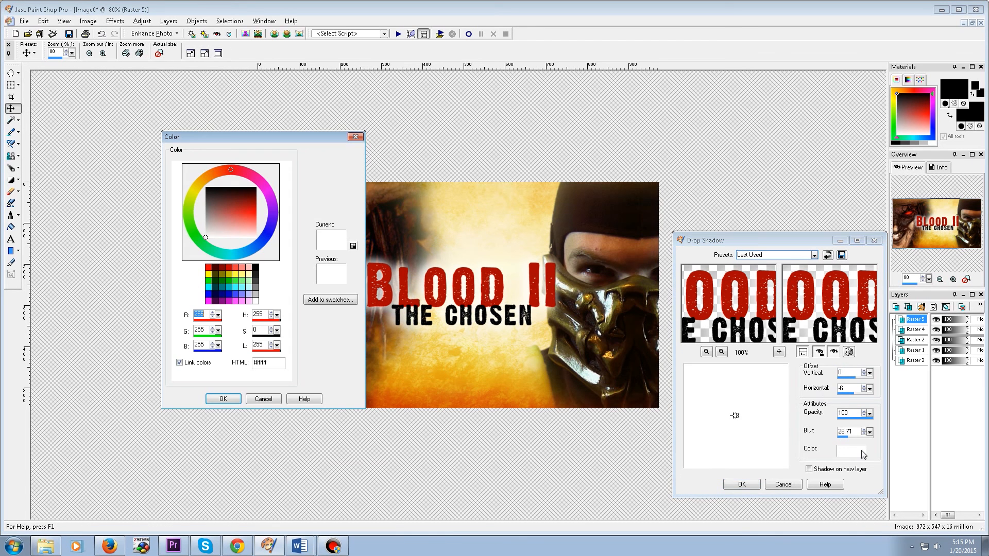
left_click(216, 175)
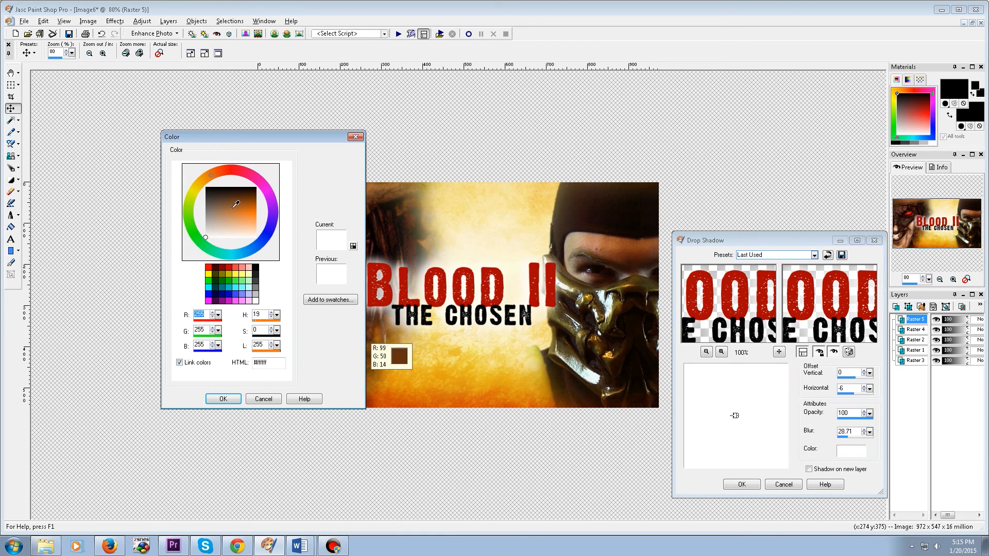
left_click_drag(235, 205, 272, 211)
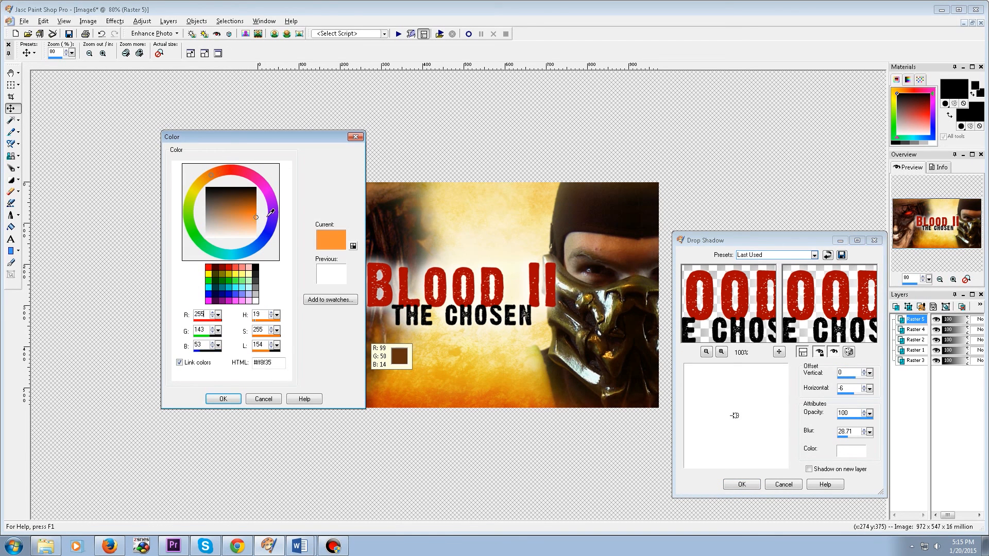
left_click(234, 400)
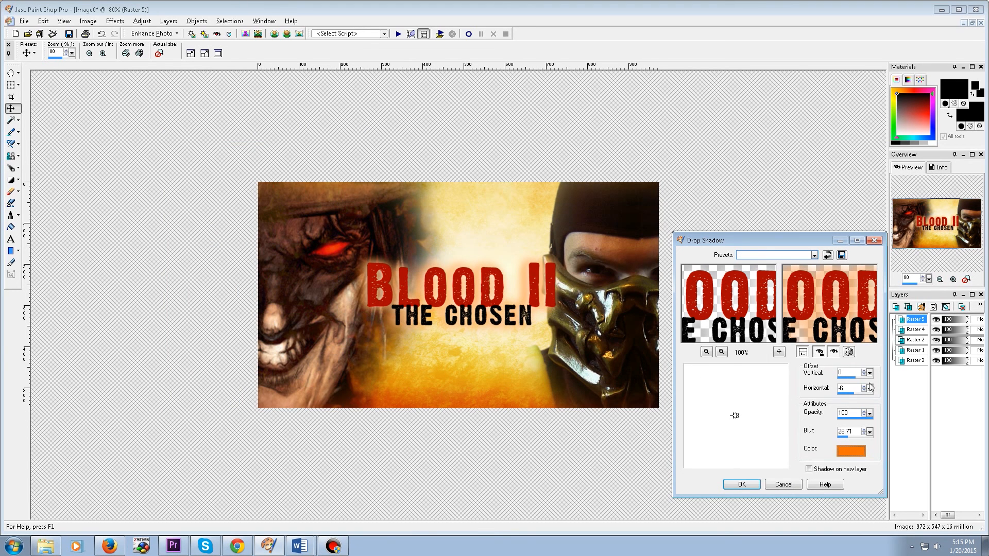
left_click_drag(869, 432, 865, 437)
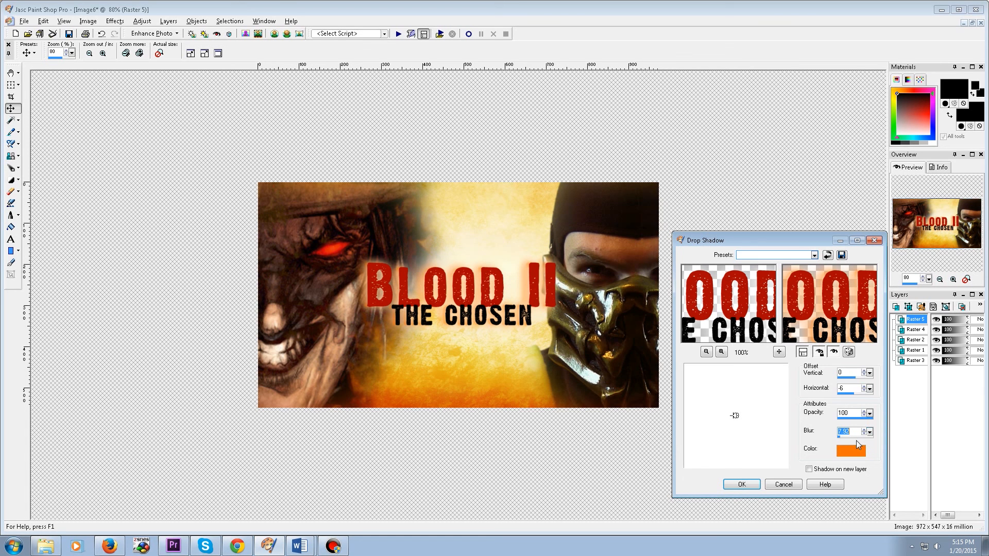
left_click(742, 484)
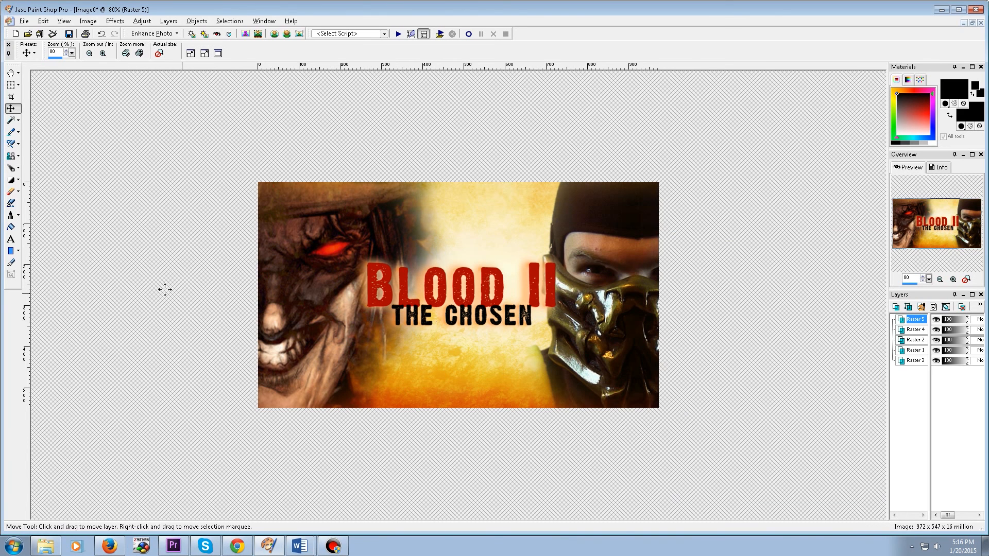
- Start a new vector text above the title reading "Scorpion plays"
left_click(11, 239)
left_click(395, 239)
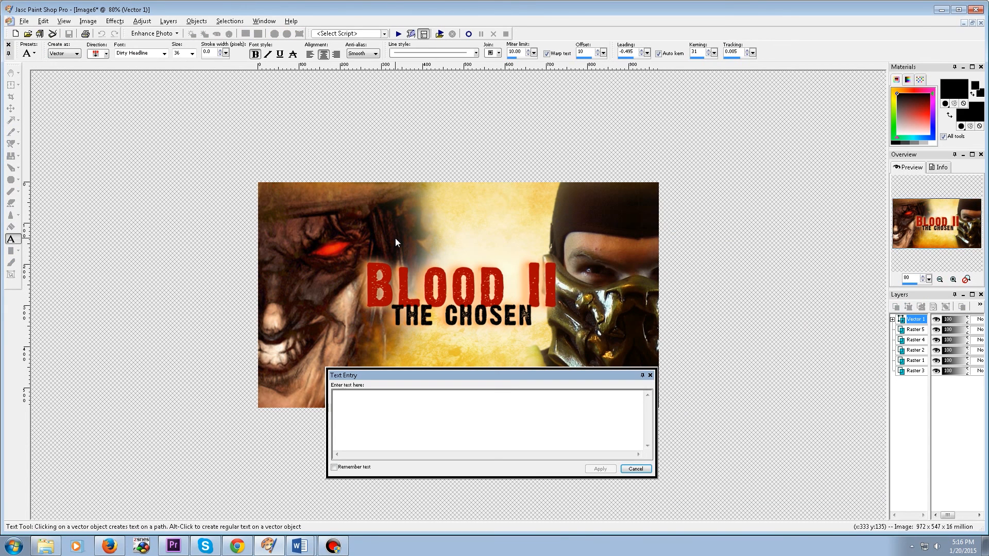
type("SCORPION ")
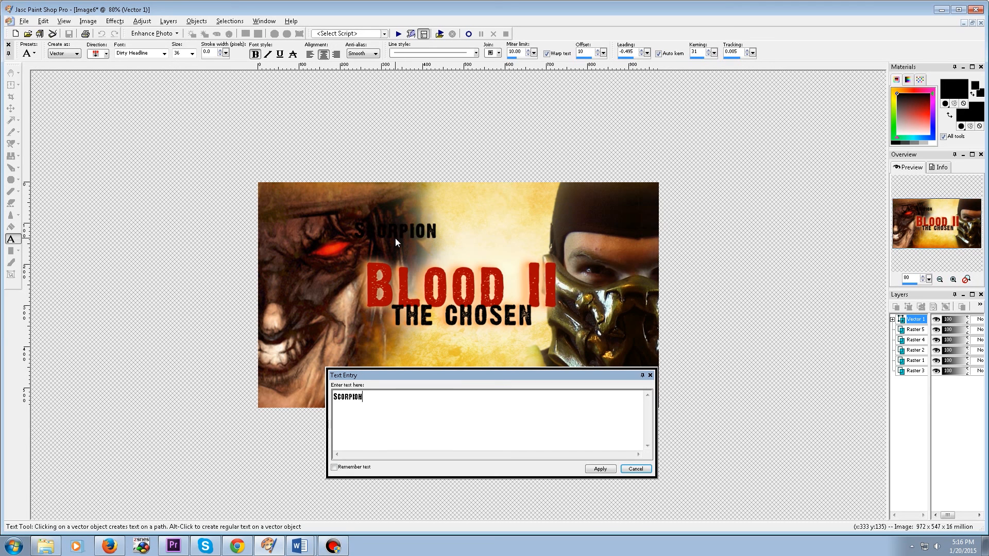
type("PLAYS")
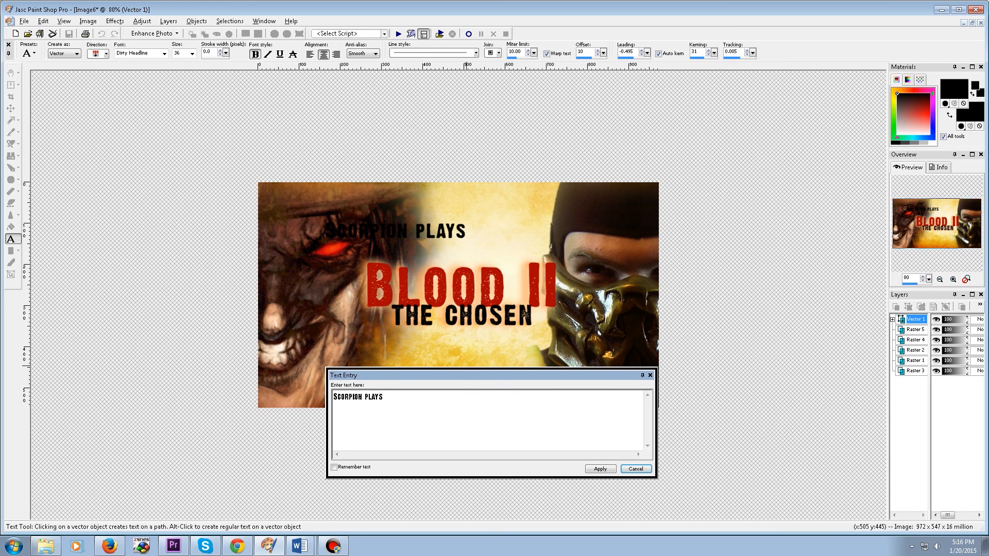
- Colour only the word "Scorpion" in the new text golden yellow
left_click_drag(362, 396, 333, 396)
left_click(976, 120)
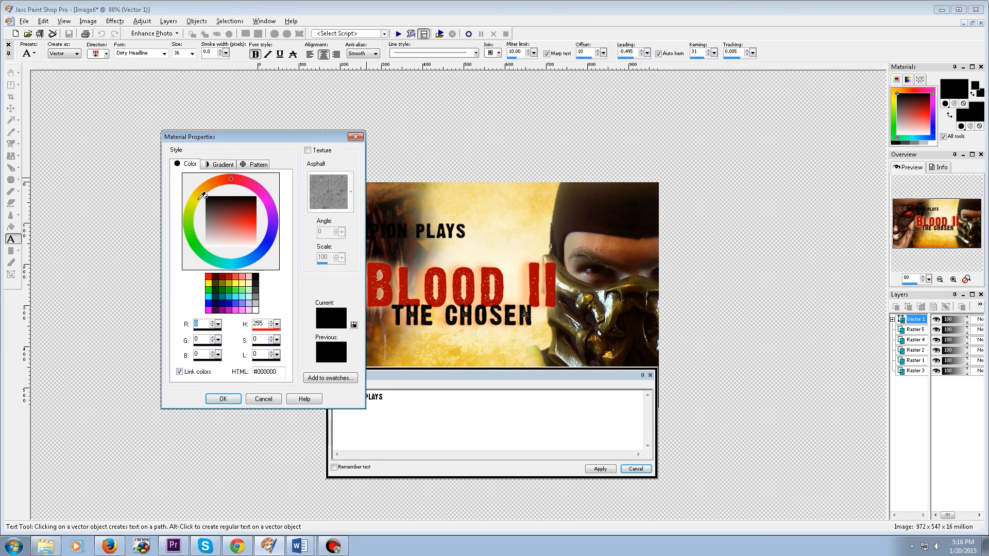
left_click(196, 199)
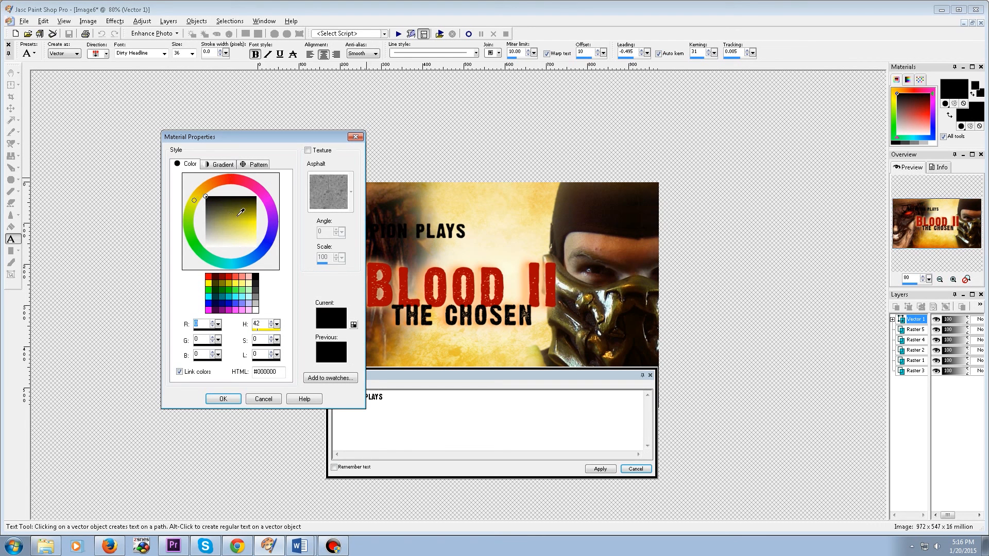
left_click(256, 221)
left_click(199, 195)
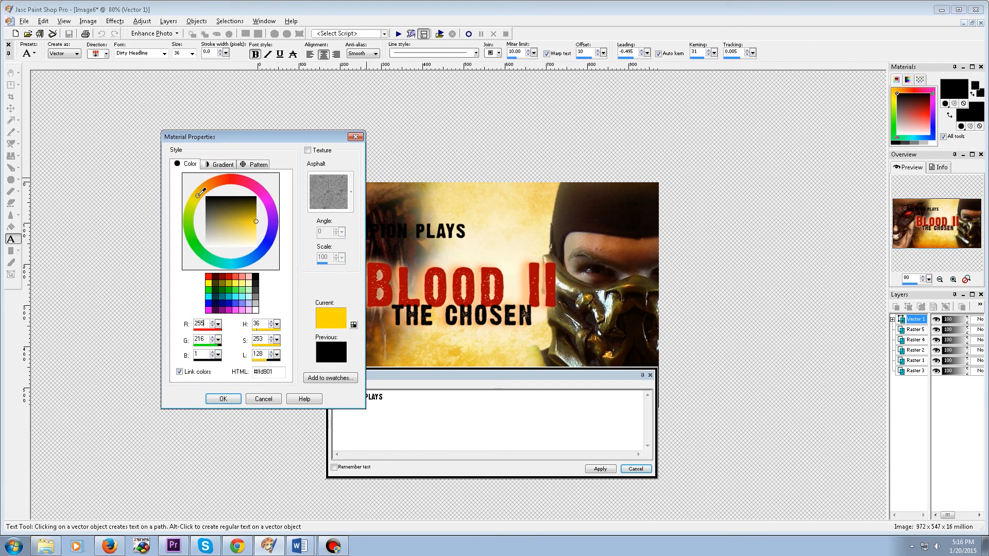
left_click(224, 399)
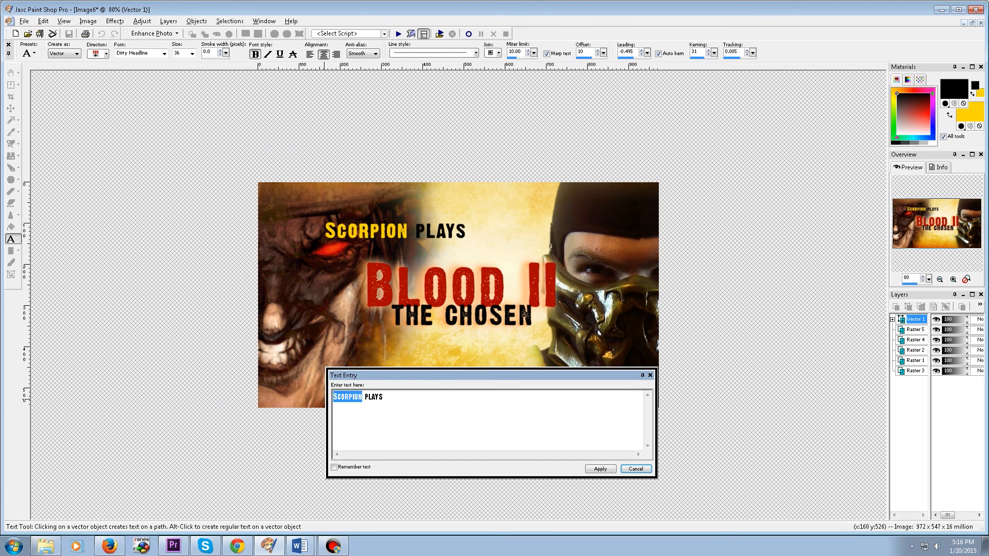
- Apply the "Scorpion plays" text and place it centred directly above "Blood II"
left_click(600, 470)
left_click_drag(394, 230, 458, 252)
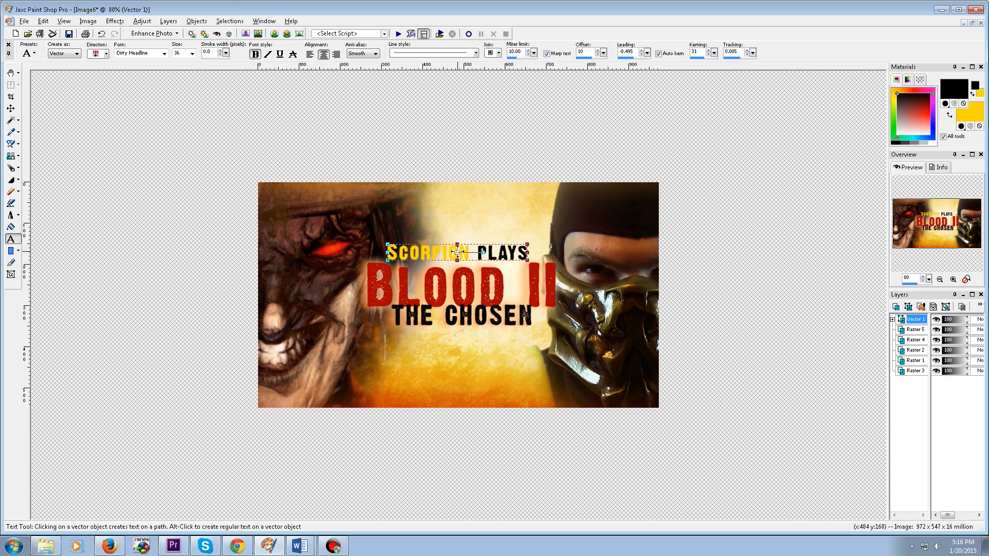
left_click_drag(457, 252, 459, 251)
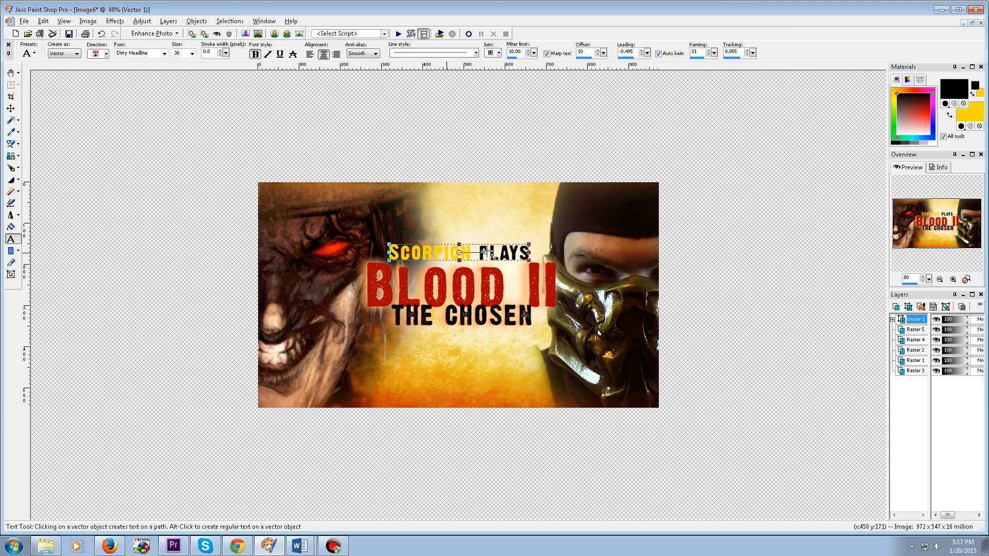
- Apply a black Drop Shadow to the "Scorpion plays" text with vertical offset 1, horizontal offset 0, opacity 100 and blur 16.83
left_click(117, 23)
mouse_move(135, 47)
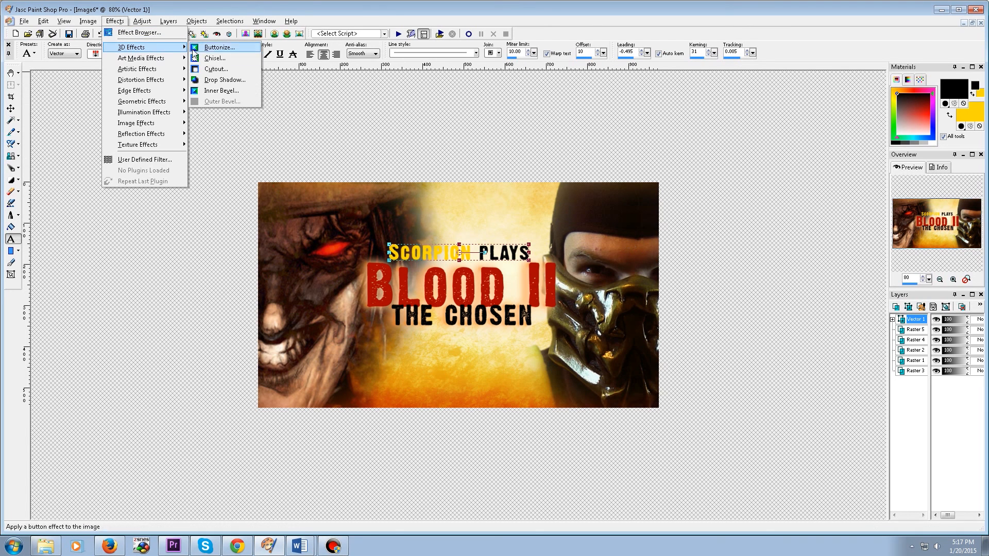
left_click(223, 81)
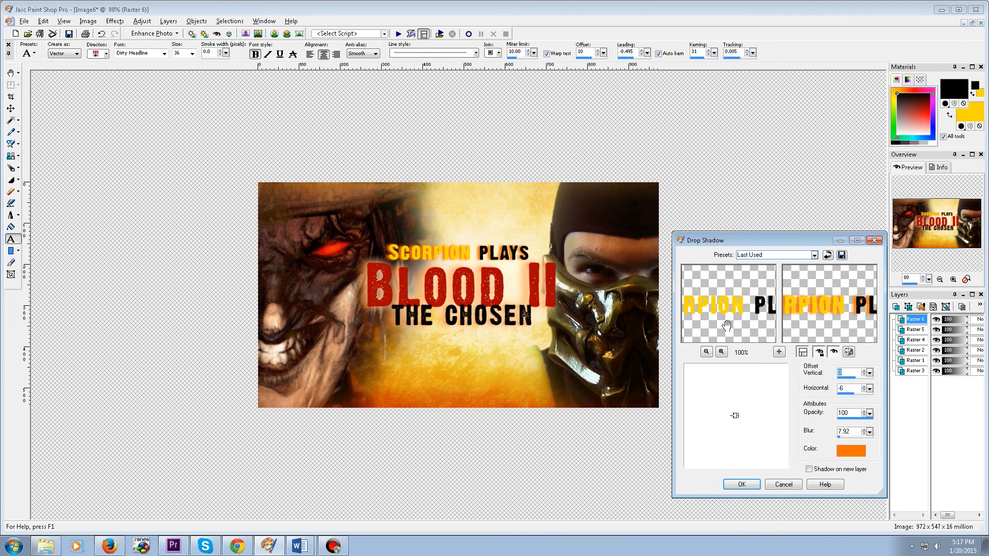
left_click(851, 450)
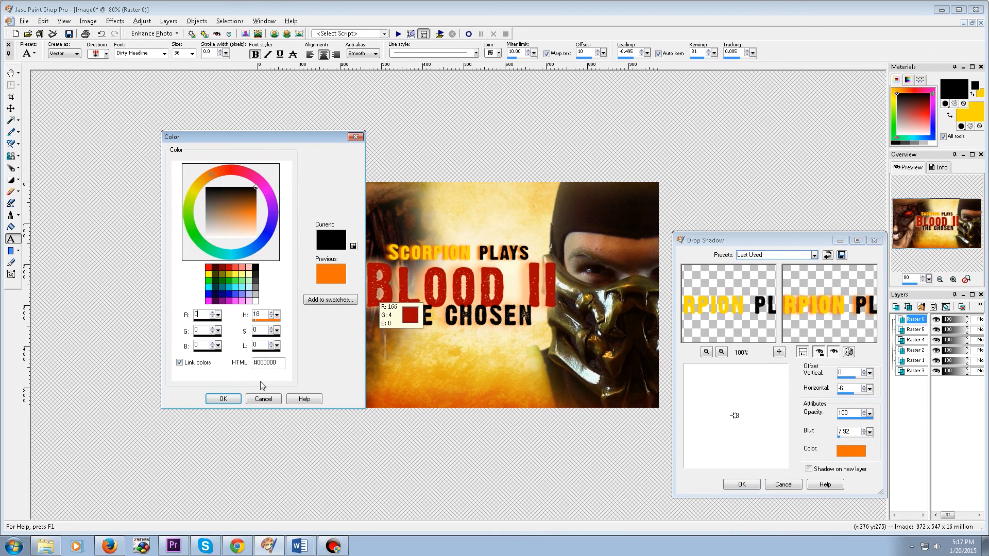
left_click(223, 399)
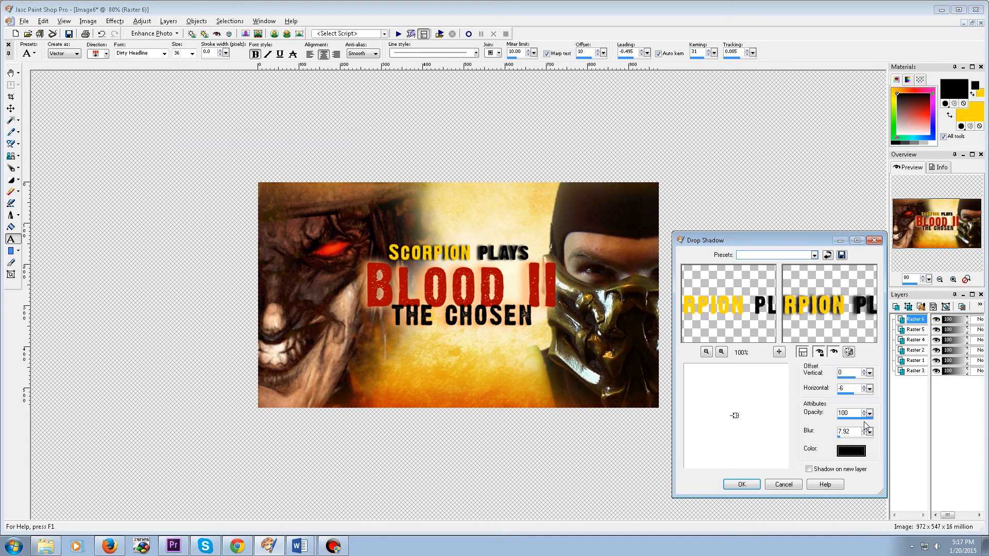
left_click_drag(870, 433, 875, 435)
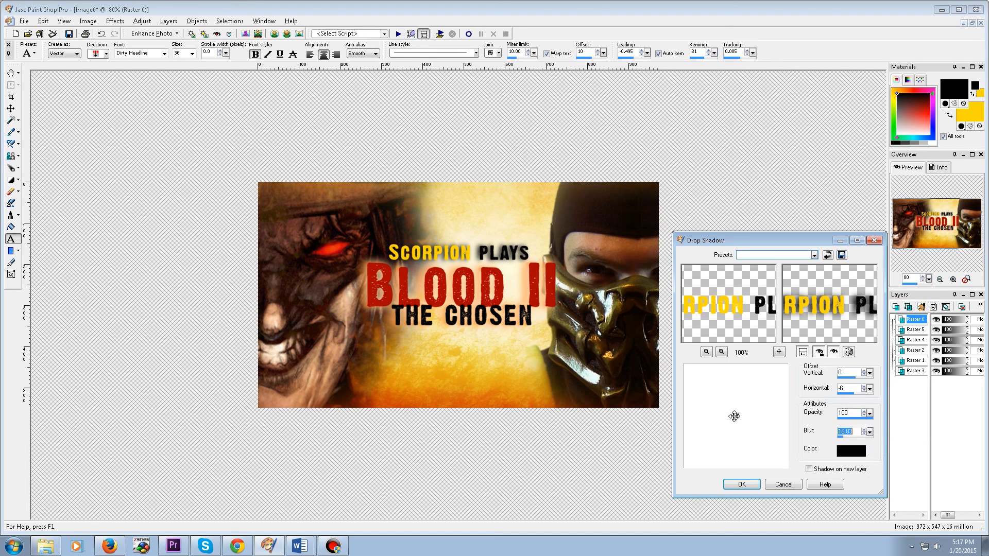
left_click(735, 416)
left_click(735, 416)
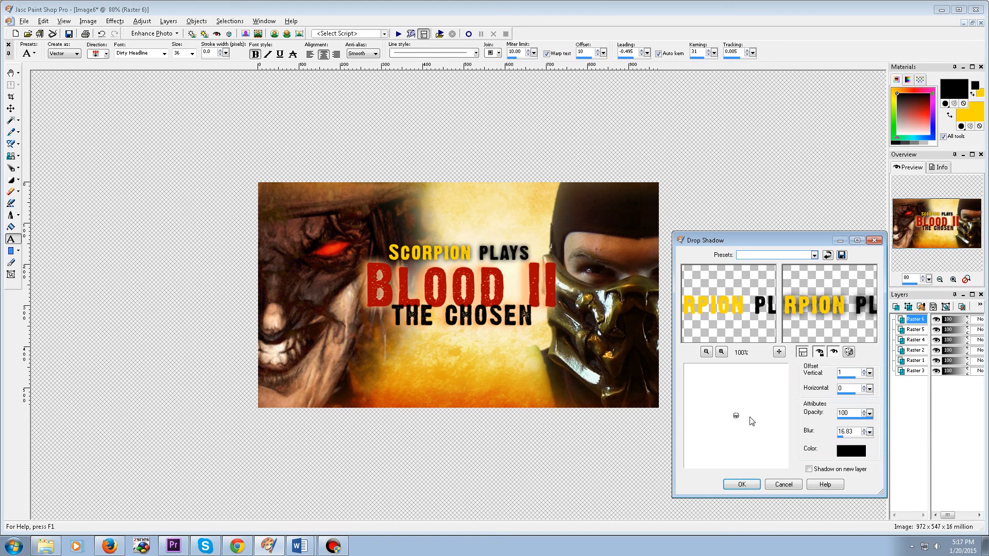
left_click(869, 431)
left_click(871, 431)
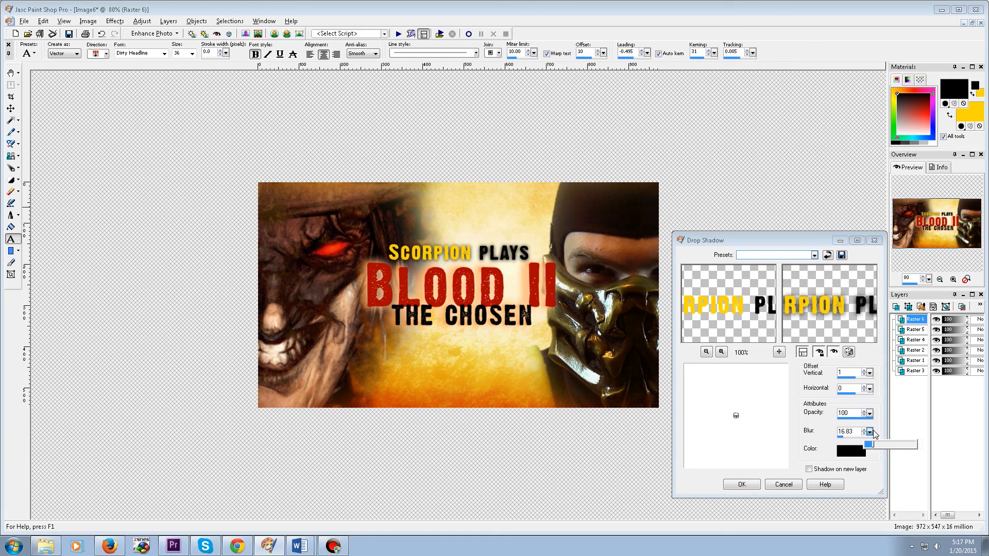
left_click(741, 484)
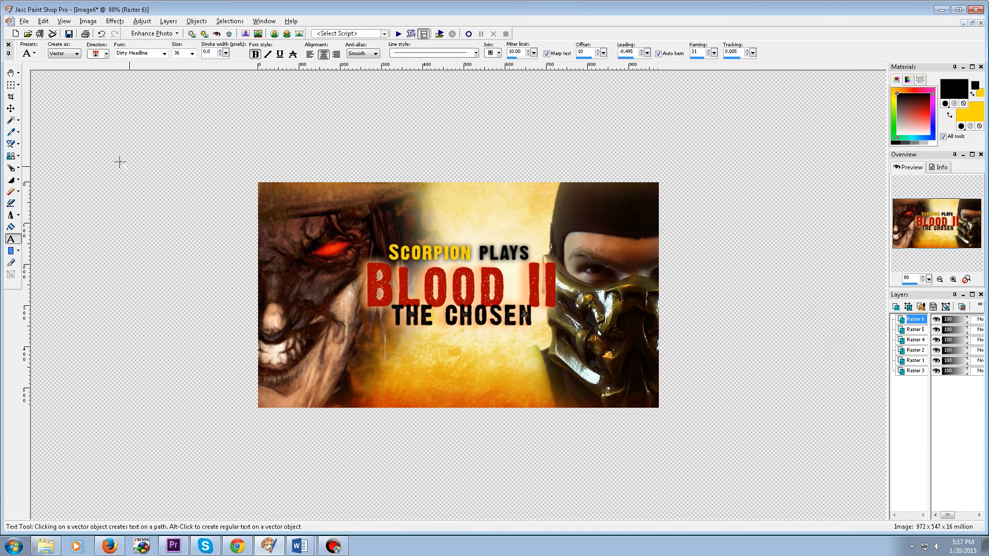
- Copy the word "Scorpion" with a rectangular selection around it and paste it as a new layer
left_click(18, 121)
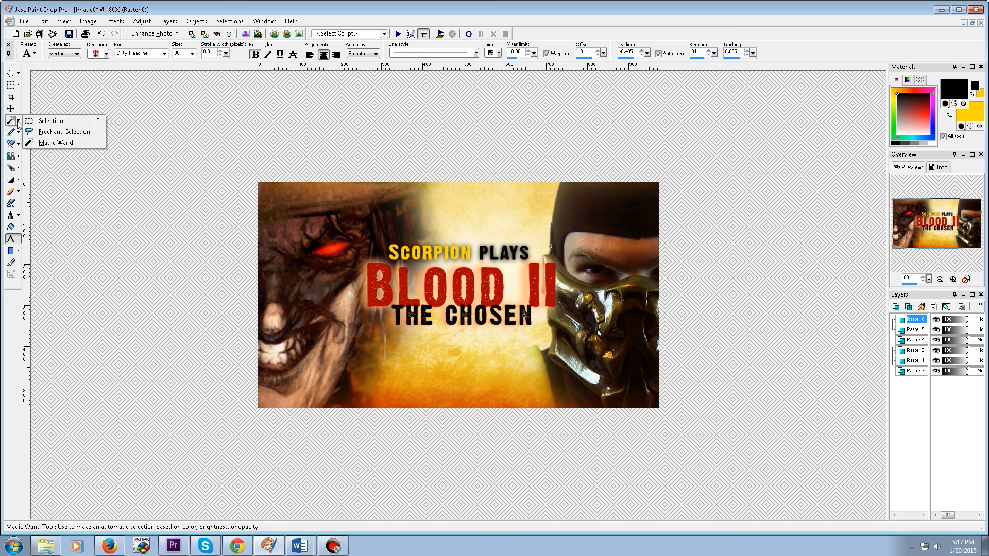
left_click(50, 122)
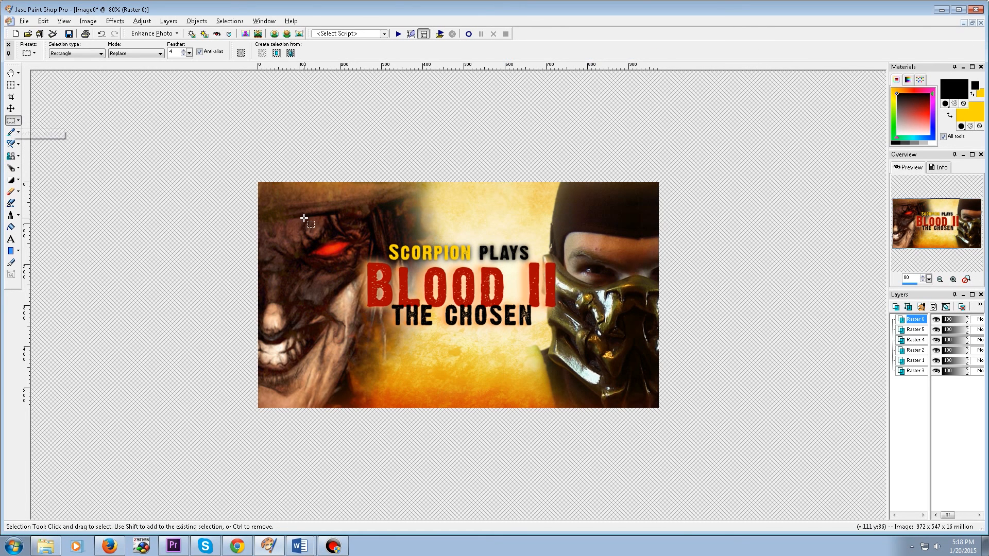
left_click_drag(371, 234, 475, 272)
key("ctrl+l")
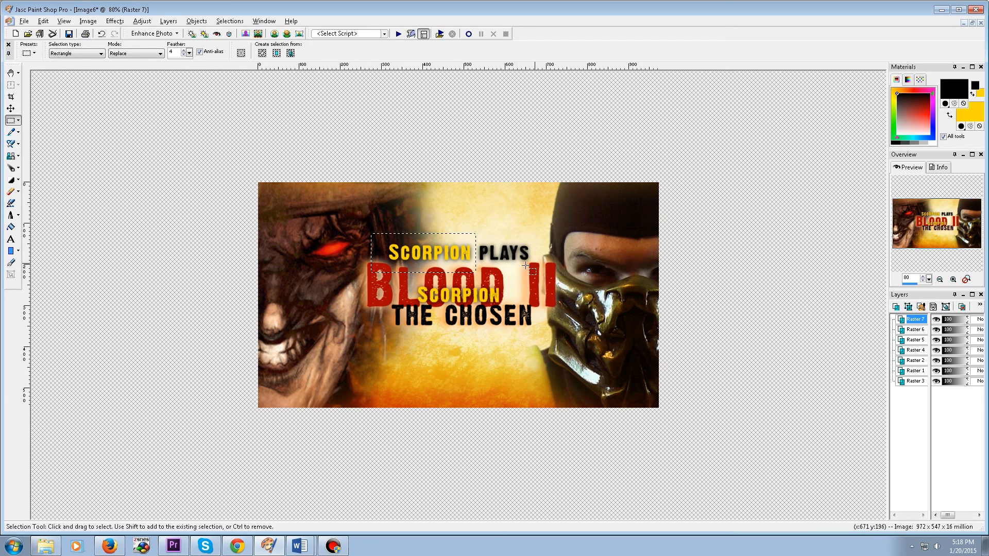
- Move the pasted "Scorpion" copy onto the original word above "Blood II" and clear the selection
left_click(11, 108)
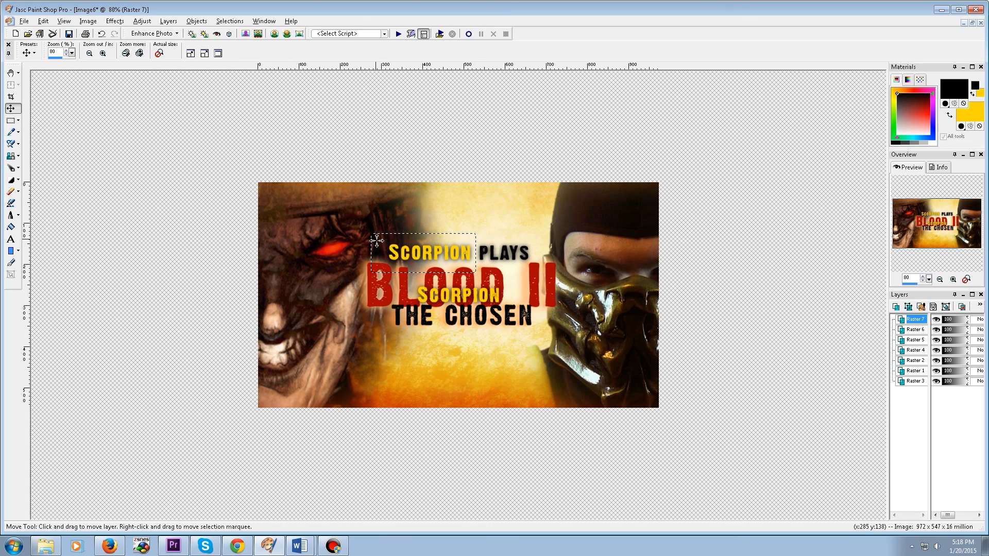
left_click_drag(429, 291, 402, 250)
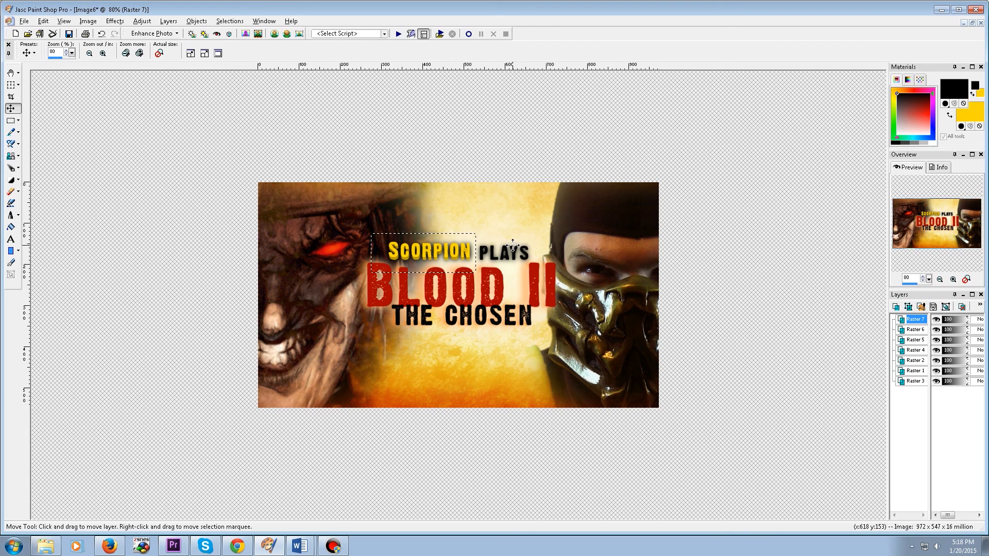
left_click(10, 121)
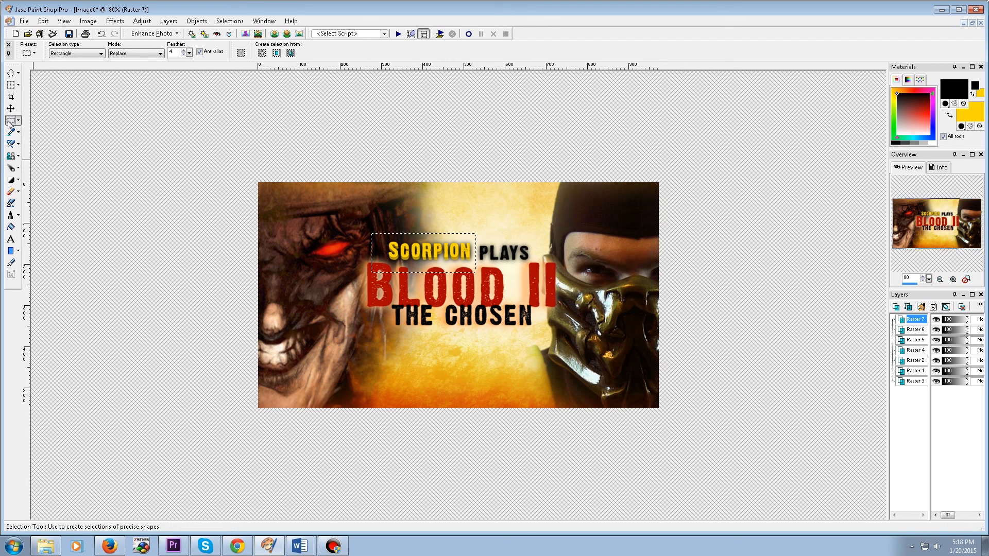
left_click(344, 247)
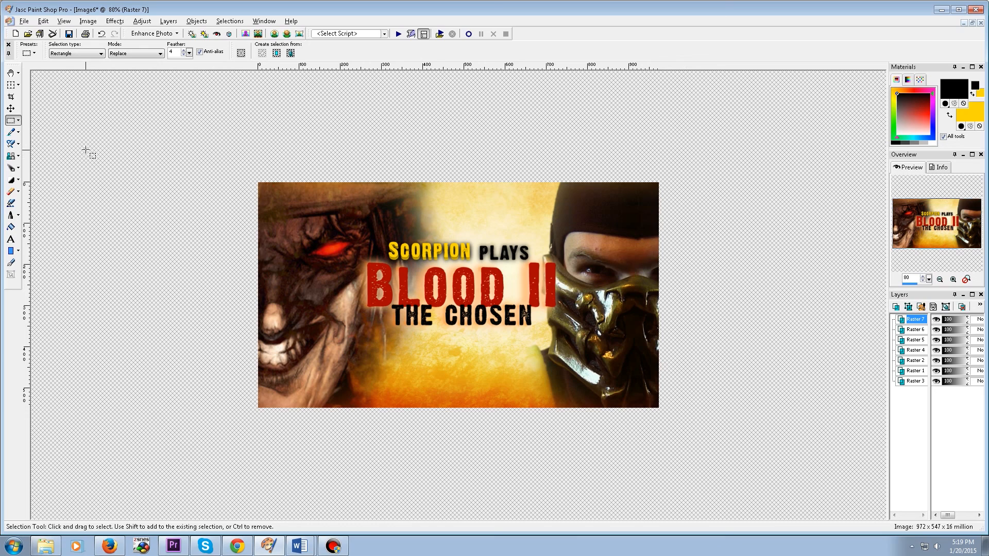
- Save the image as a Portable Network Graphics file named "blood 2 the chosen thumb" in the "Scorpion plays blood 2" folder
left_click(24, 23)
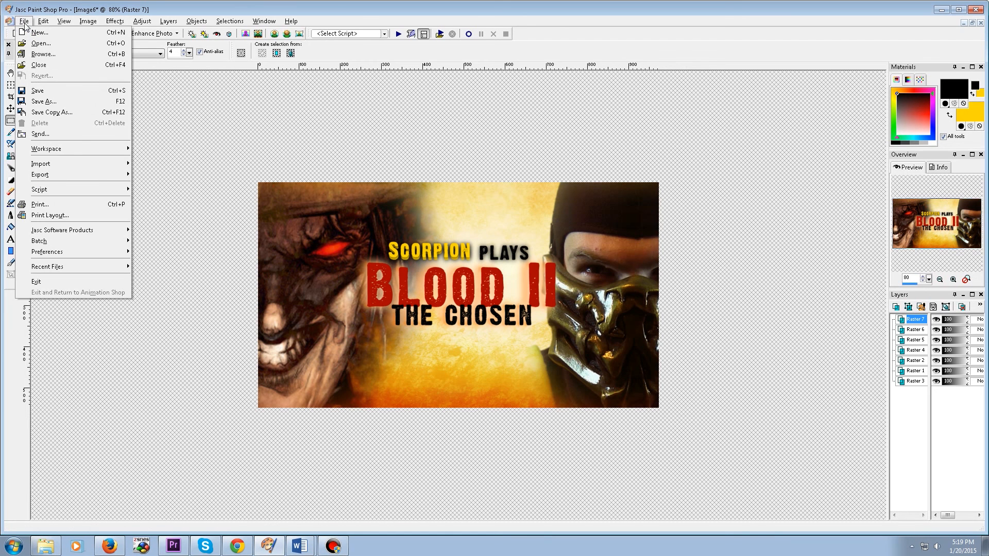
left_click(45, 102)
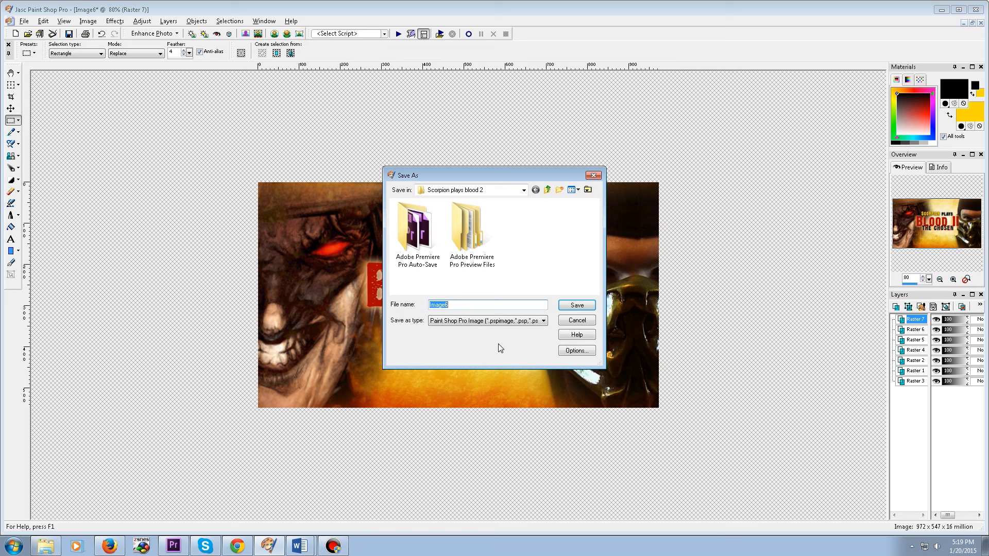
left_click(908, 380)
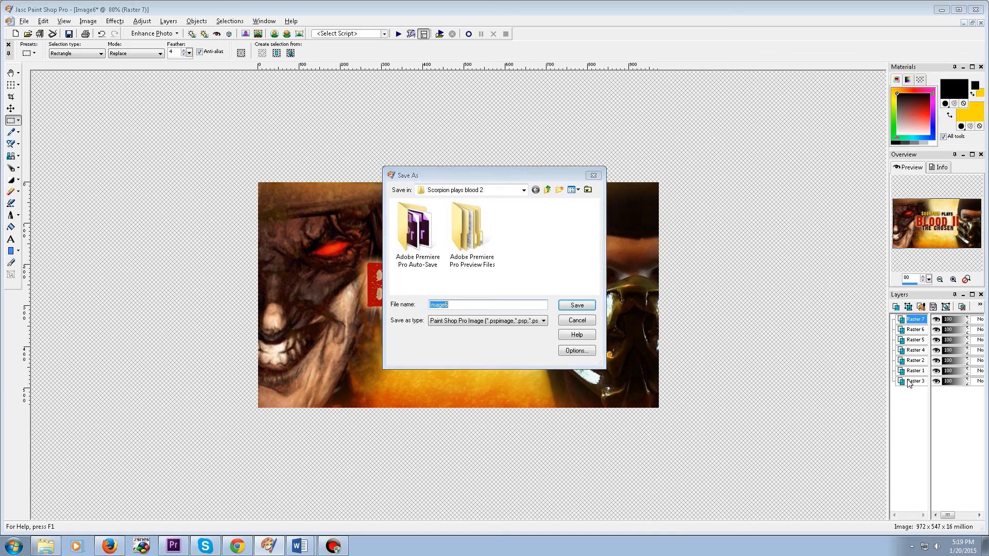
left_click(542, 320)
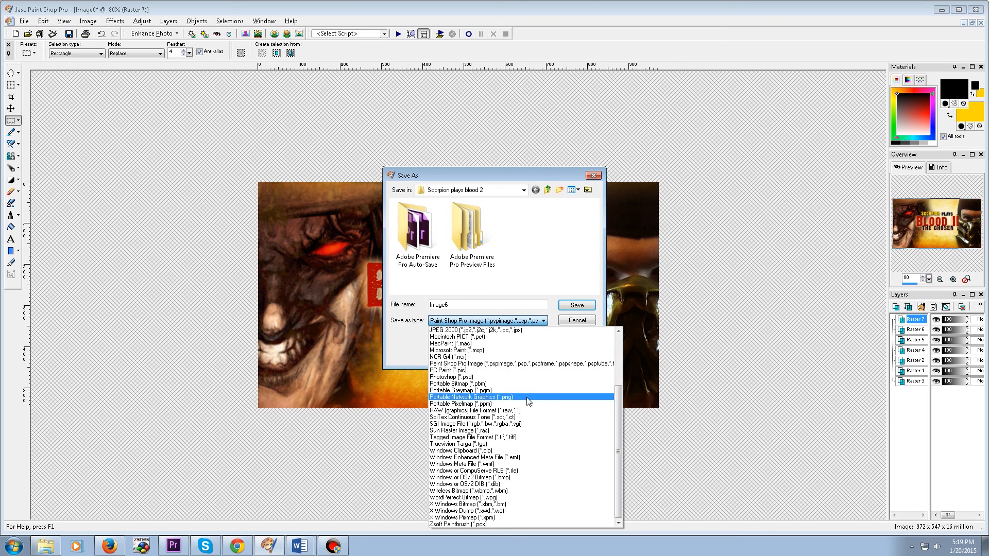
left_click(527, 397)
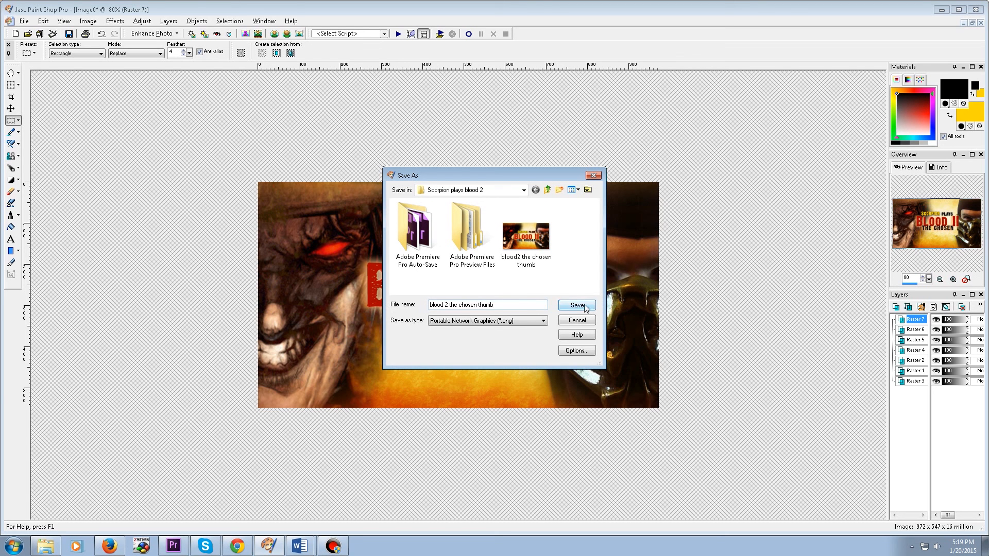
left_click(577, 305)
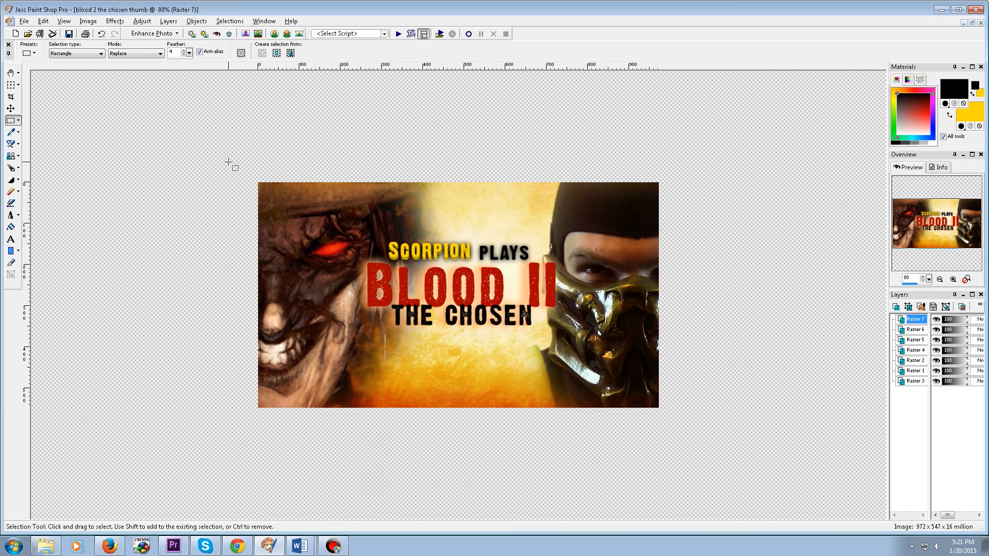